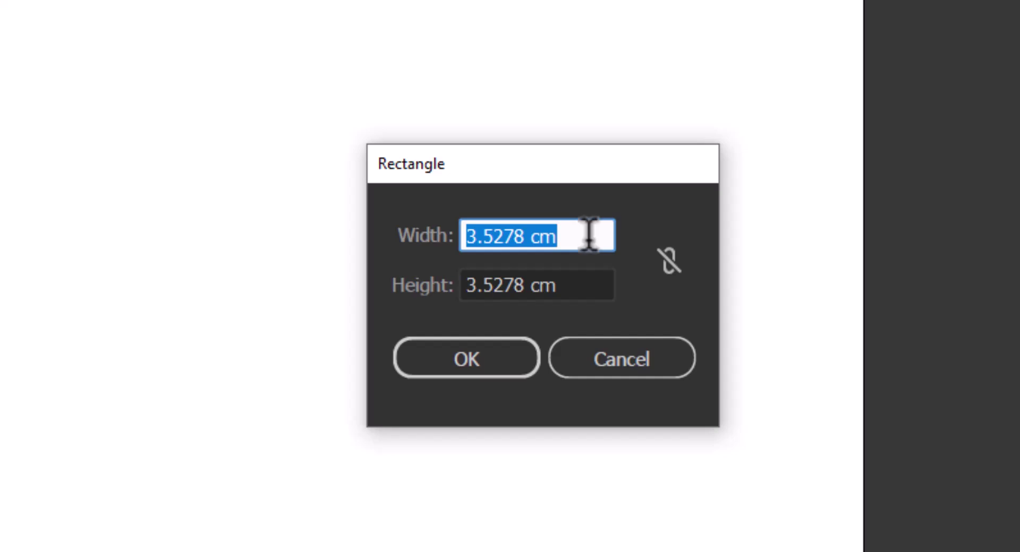
Create a rectangle 10 cm wide and 15 cm high and move it to about the middle of the artboard.
text(10)
key(Tab)
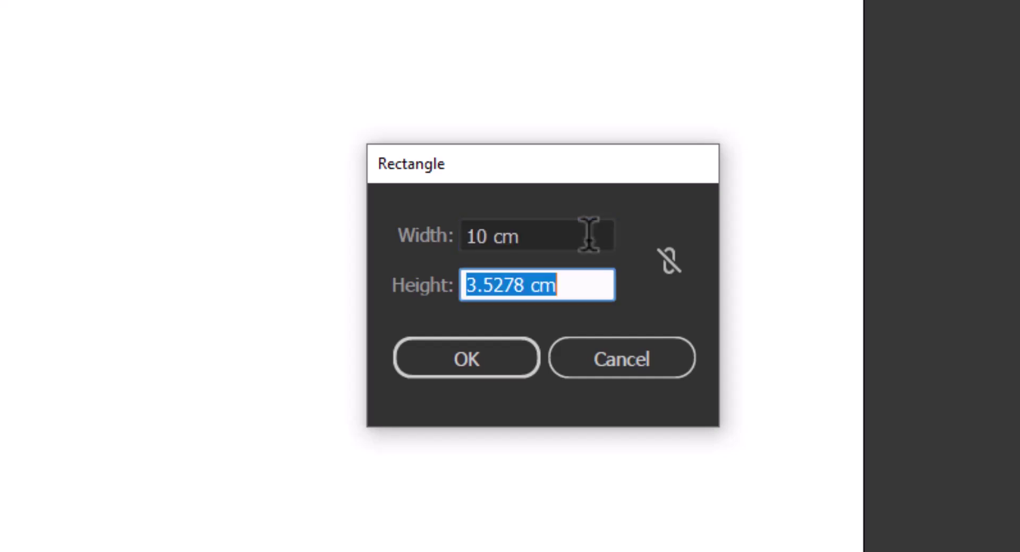
text(15)
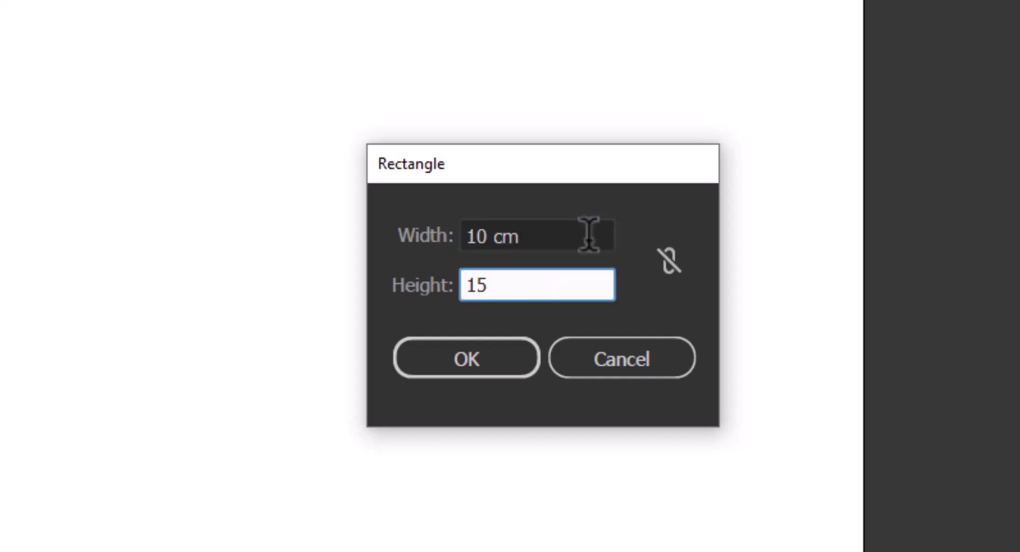
click(519, 364)
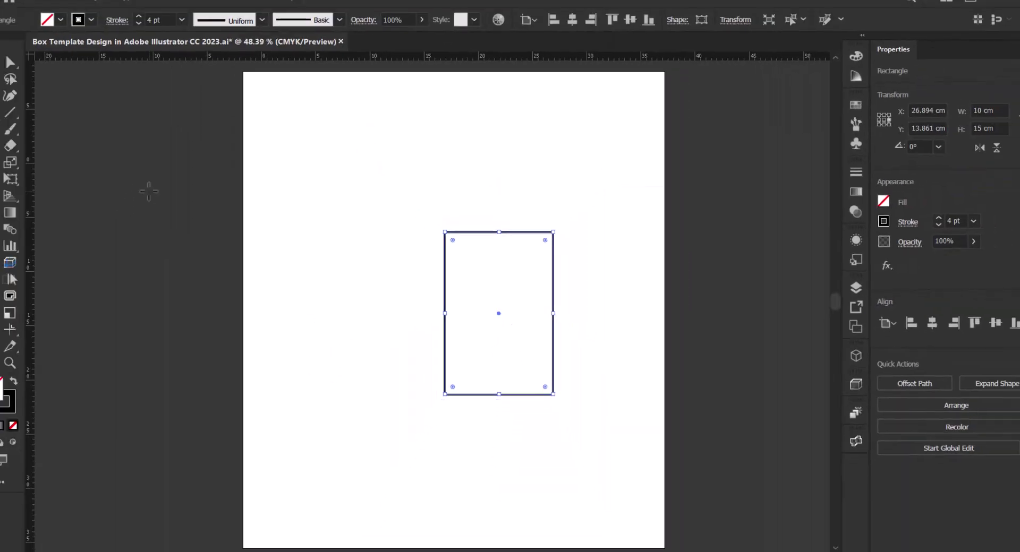
click(11, 66)
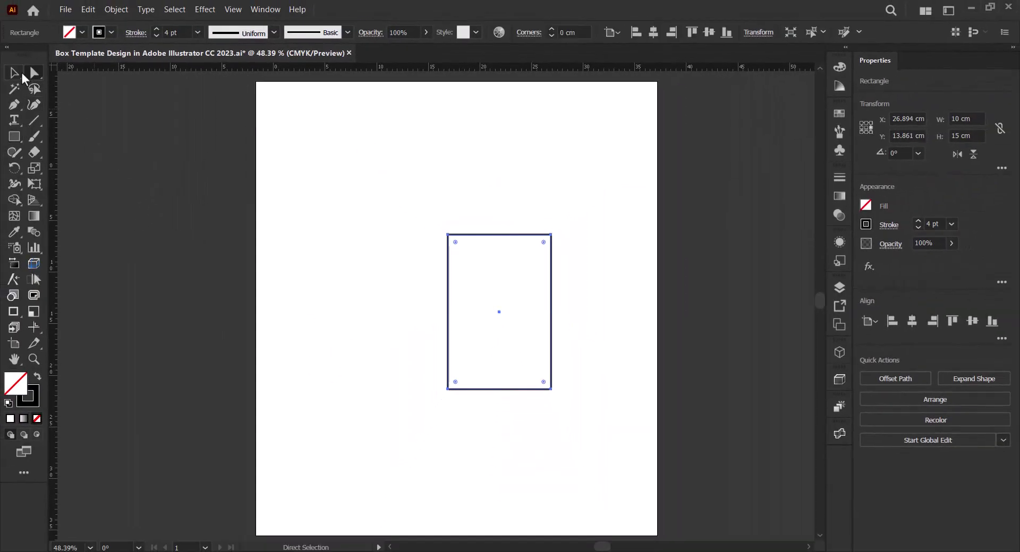
click(21, 75)
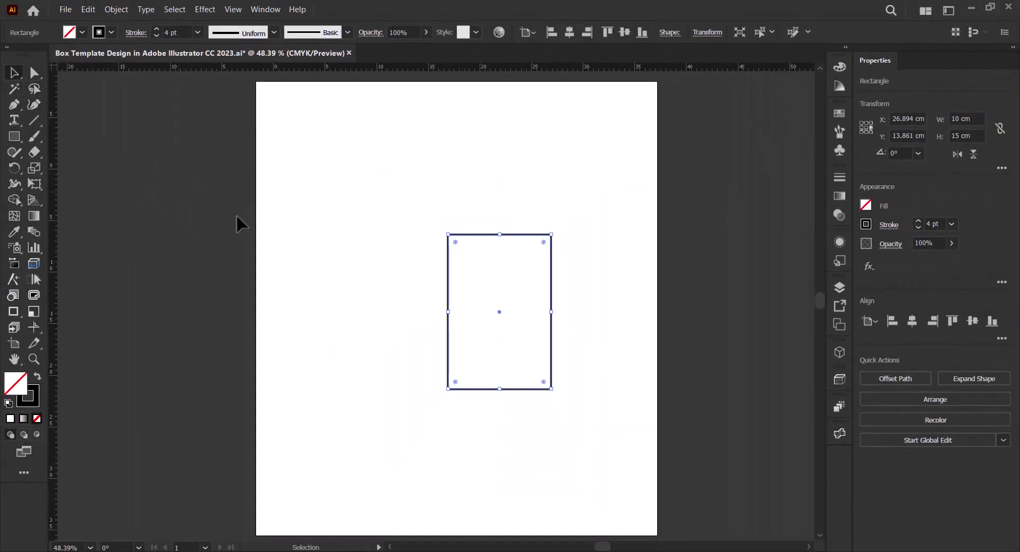
drag(549, 342, 507, 346)
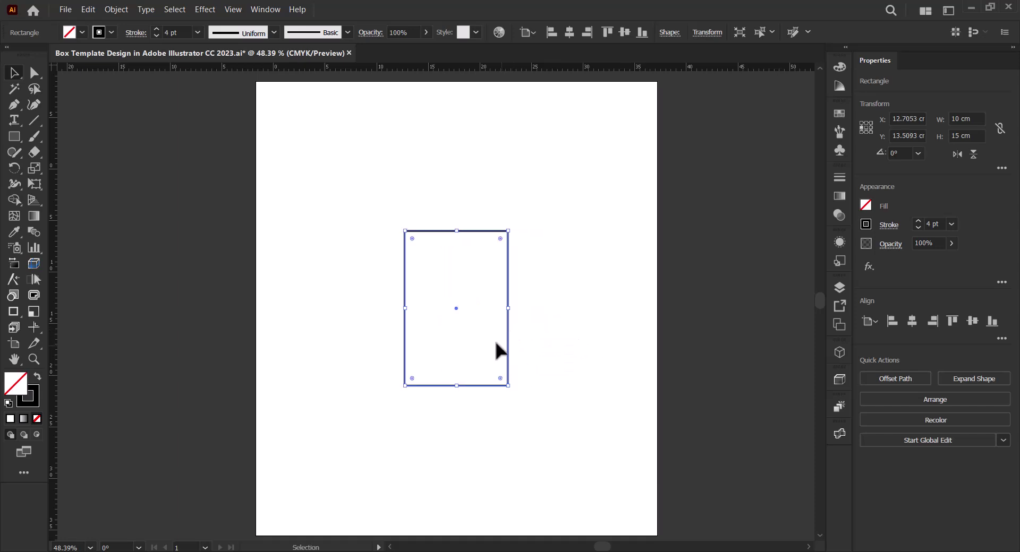
Add a copy of the rectangle against its right edge, make it 5 cm wide, and duplicate that narrow panel against the left edge.
drag(404, 329, 510, 340)
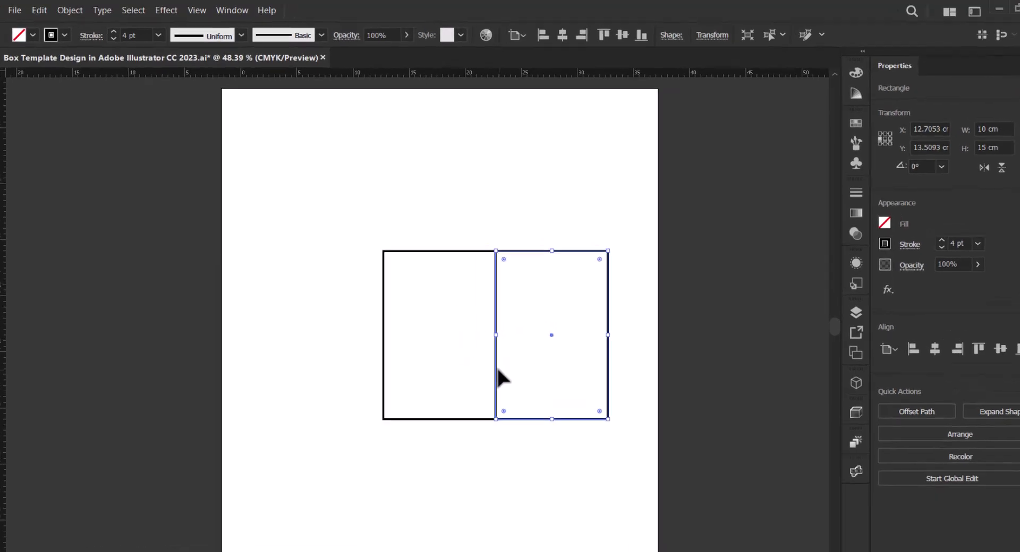
click(711, 35)
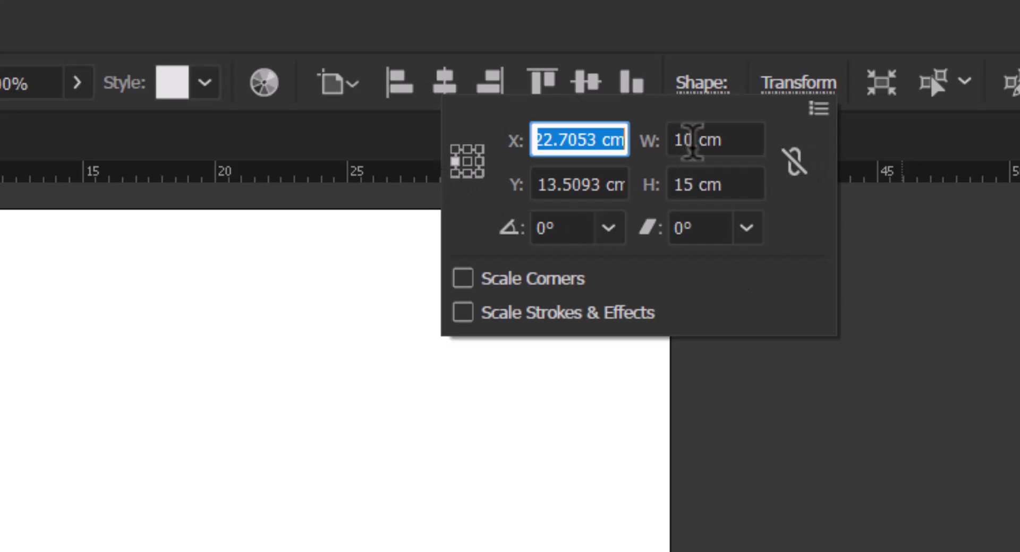
double_click(691, 141)
key(Return)
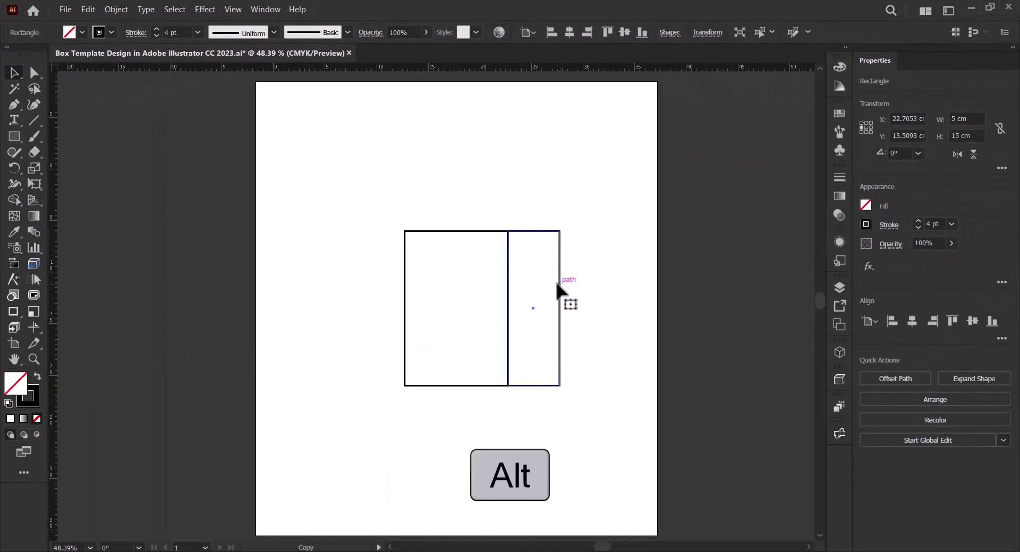
drag(474, 527, 196, 535)
drag(408, 287, 404, 289)
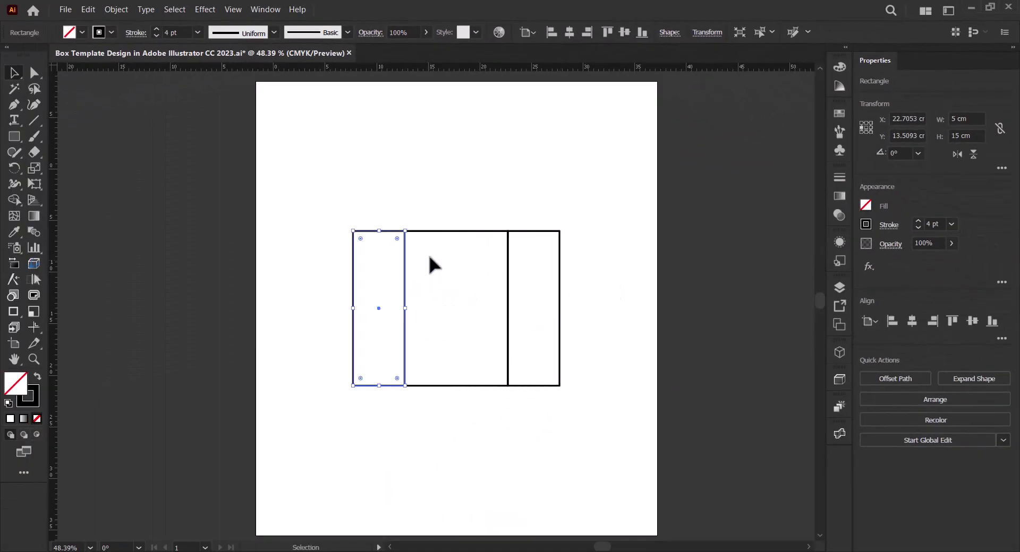
Duplicate the 10 cm wide panel onto the right end of the row and shift all four panels left to fit inside the artboard.
click(426, 228)
drag(423, 232, 578, 234)
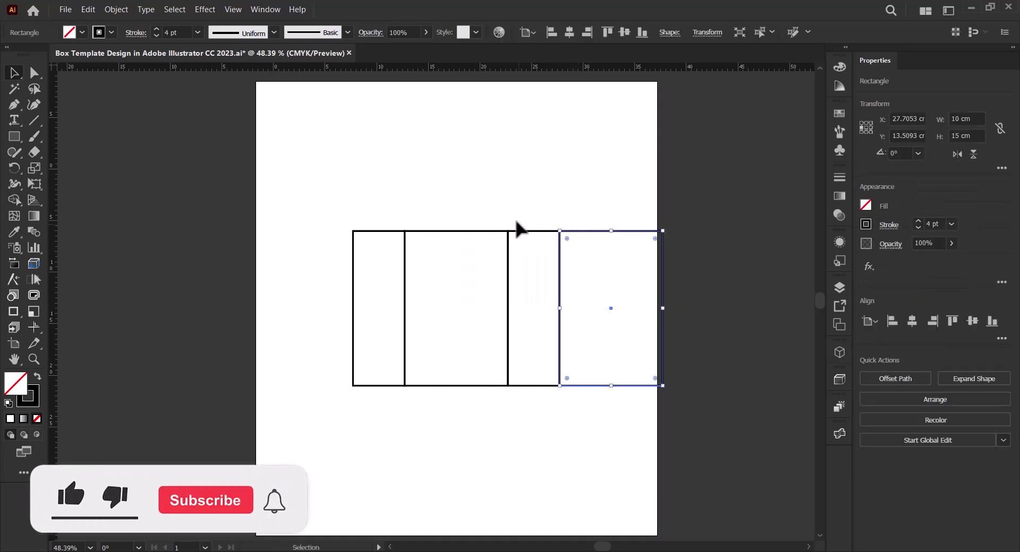
drag(399, 209, 541, 285)
click(653, 341)
Duplicate the leftmost panel against its left edge and set the copy's width to 2 cm, measured from its right edge.
click(336, 303)
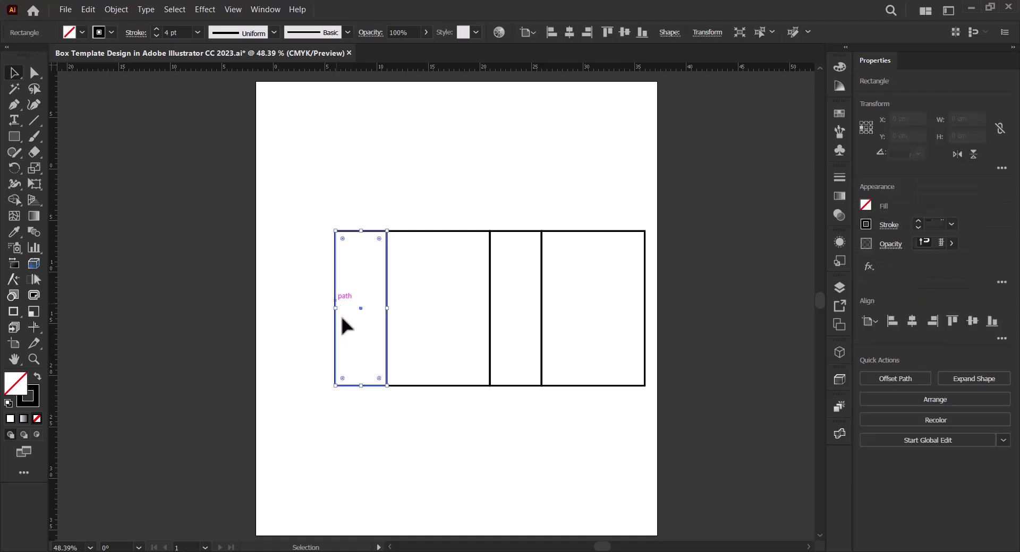
drag(382, 321, 334, 322)
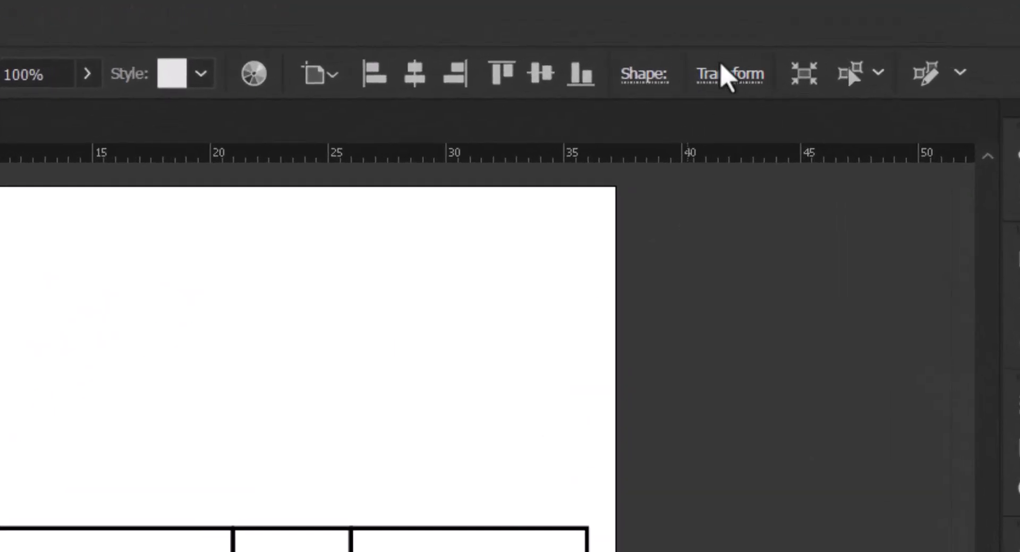
click(707, 34)
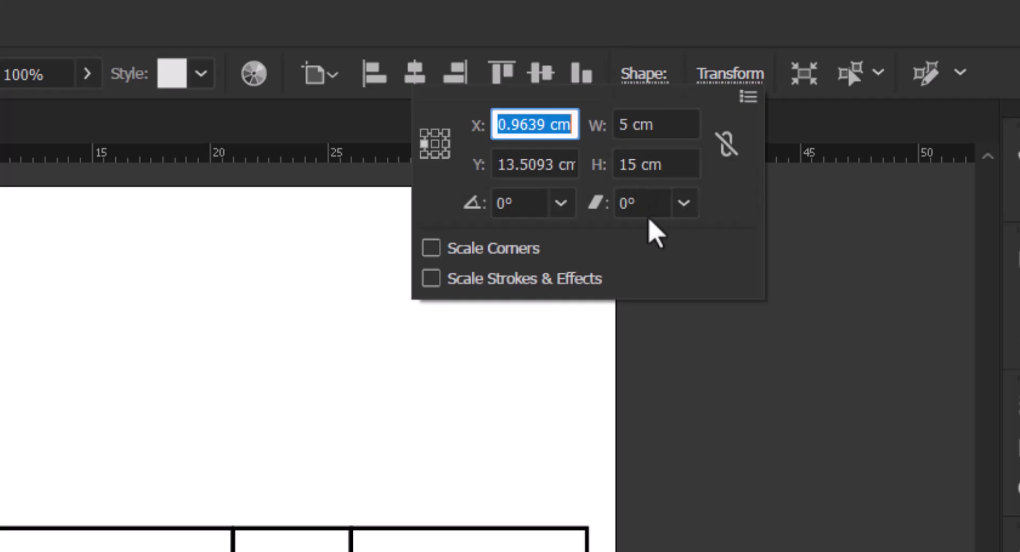
click(445, 144)
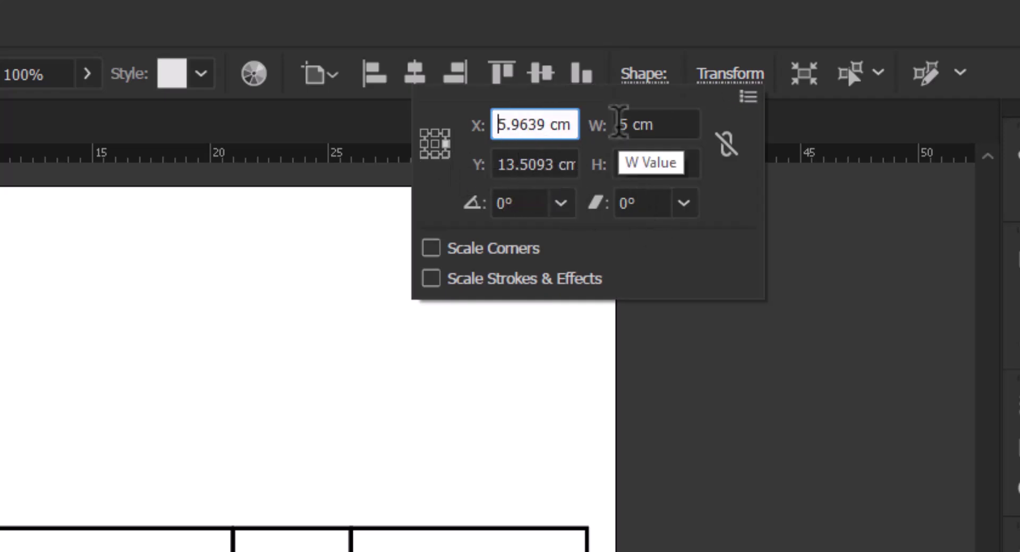
double_click(619, 124)
text(2)
key(Return)
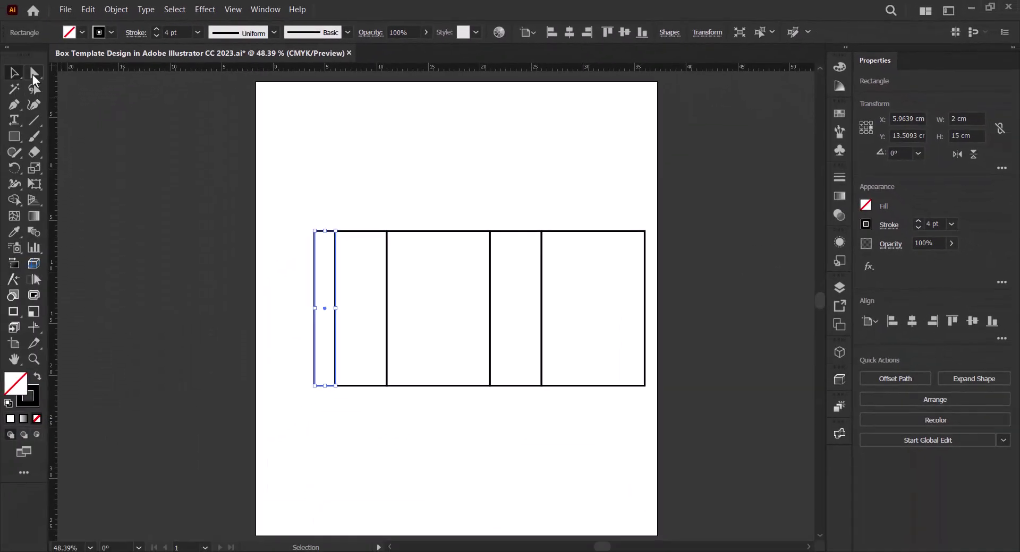
Draw a helper square of about 1.18 cm and snap it to the outside of the 2 cm flap's top-left corner.
scroll(311, 266, up, 4)
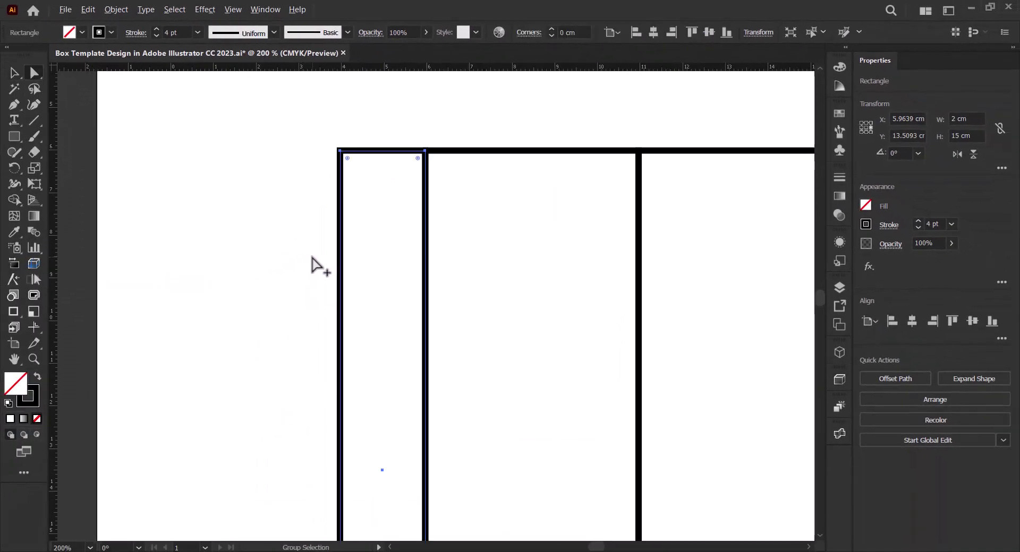
scroll(328, 266, down, 1)
scroll(372, 269, down, 1)
drag(383, 269, 391, 240)
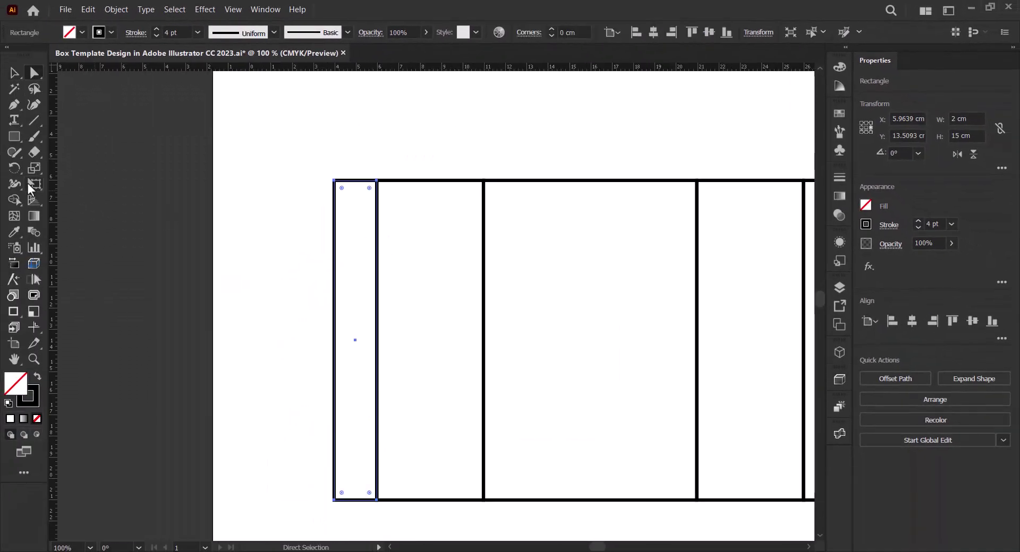
click(16, 137)
drag(302, 196, 330, 222)
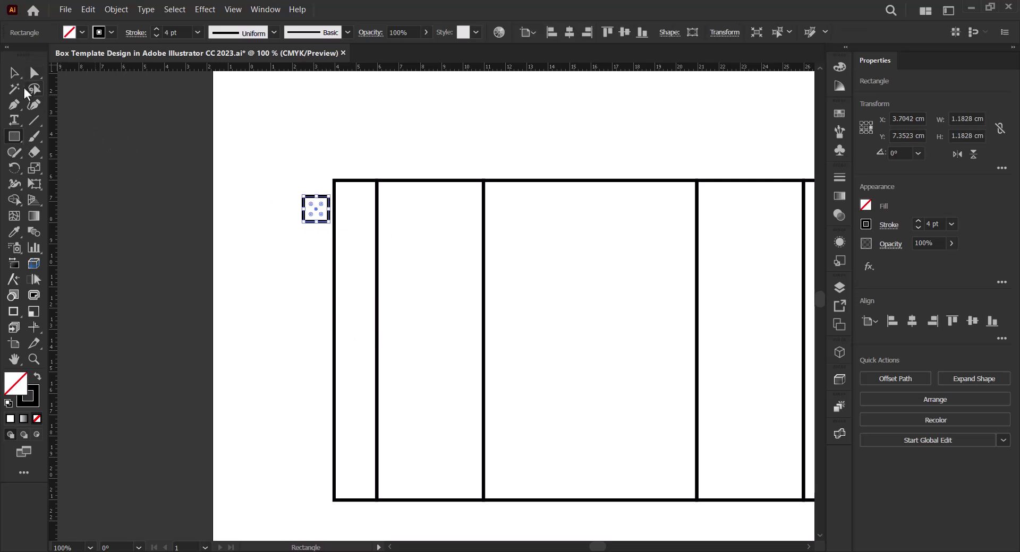
key(v)
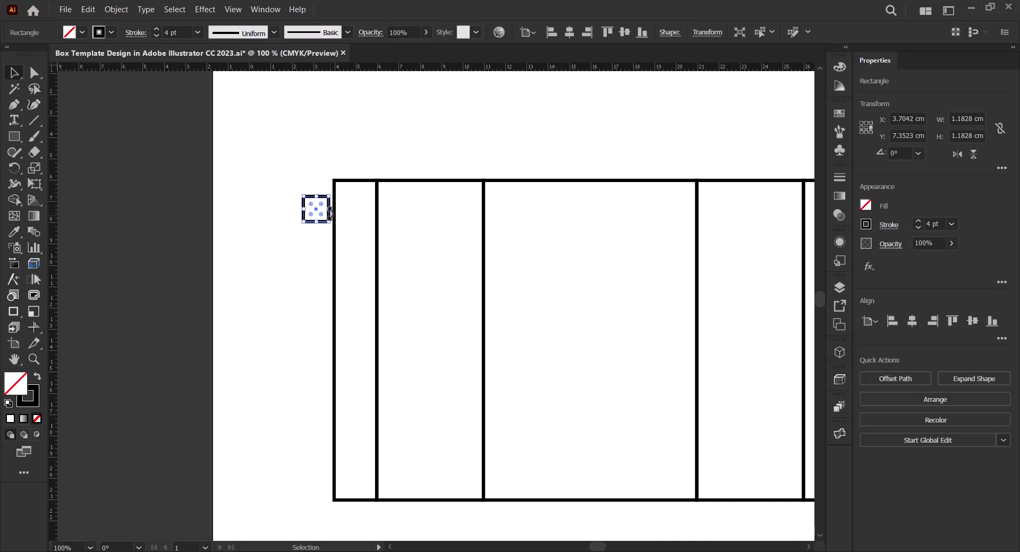
click(298, 221)
drag(311, 222, 316, 207)
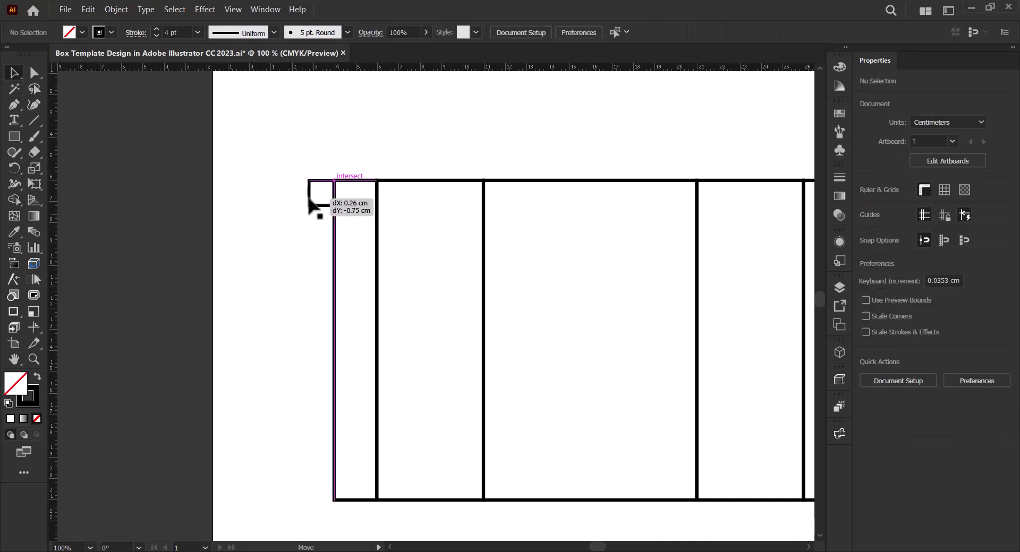
click(353, 202)
Move the 2 cm flap's top-left anchor point down to the helper square's lower corner to slant the flap's top edge.
scroll(340, 189, up, 3)
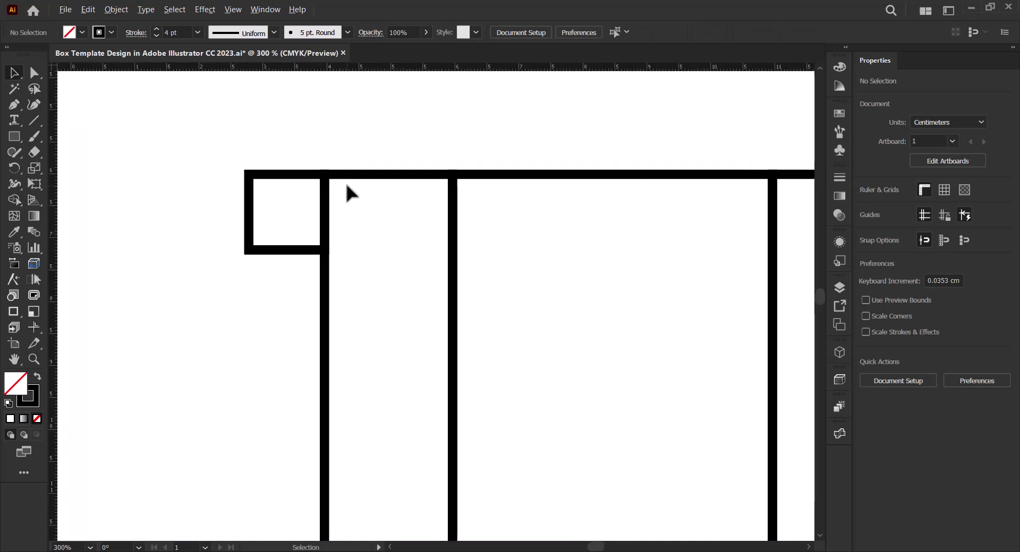
click(336, 177)
click(33, 74)
drag(331, 181, 347, 224)
key(ctrl+0)
click(13, 72)
click(269, 159)
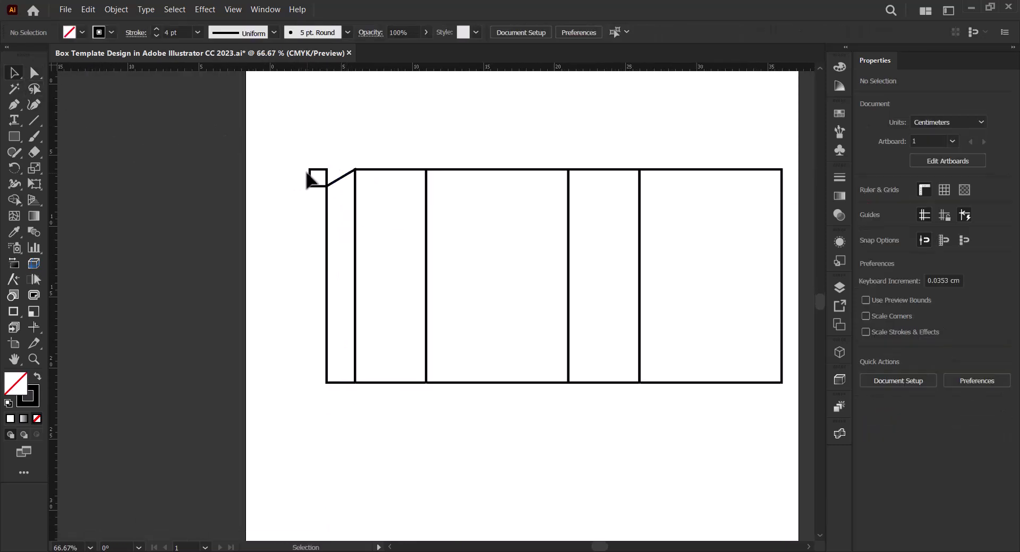
Move the helper square down to the flap's bottom-left corner and raise that anchor point to the square's upper corner.
drag(327, 183, 327, 371)
click(342, 383)
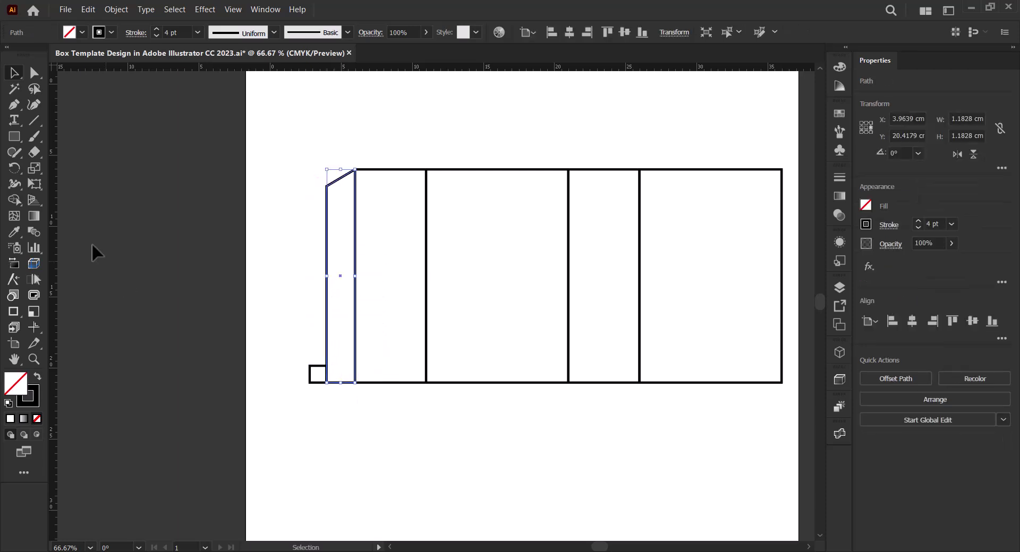
click(35, 73)
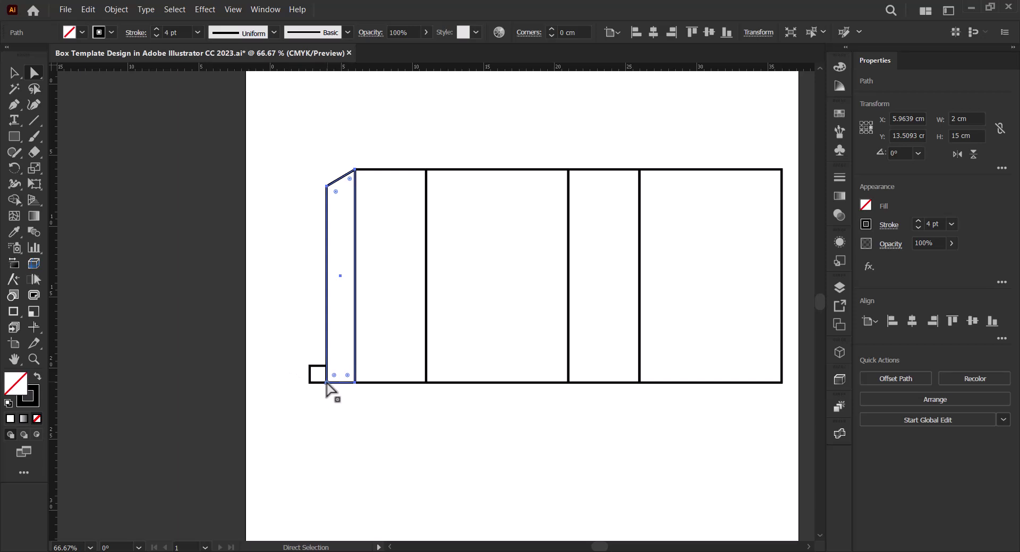
mouse_move(326, 381)
mouse_down()
mouse_move(327, 366)
mouse_move(327, 386)
mouse_up()
Delete the helper square beside the flap, including its leftover line segment.
click(268, 359)
key(Delete)
key(v)
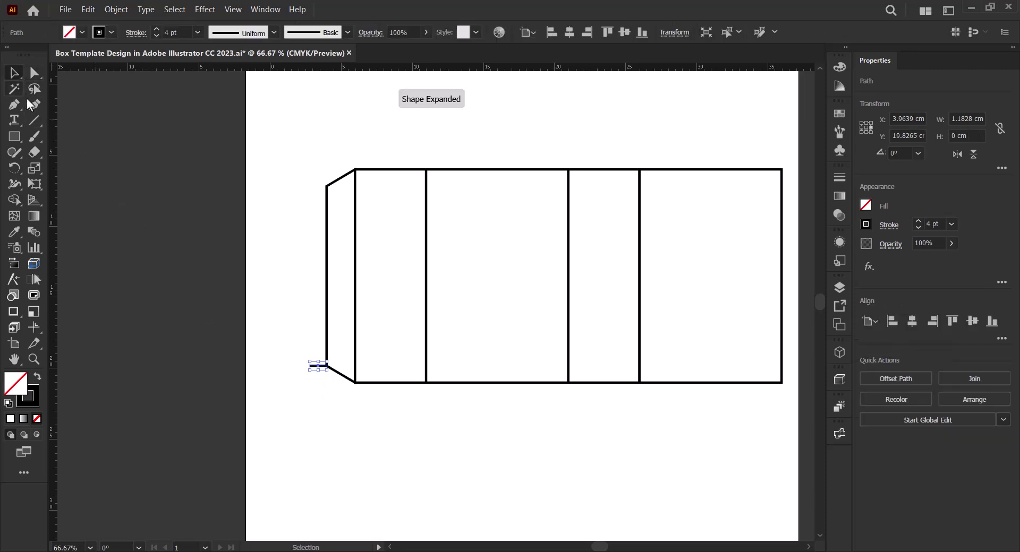
click(289, 369)
click(317, 369)
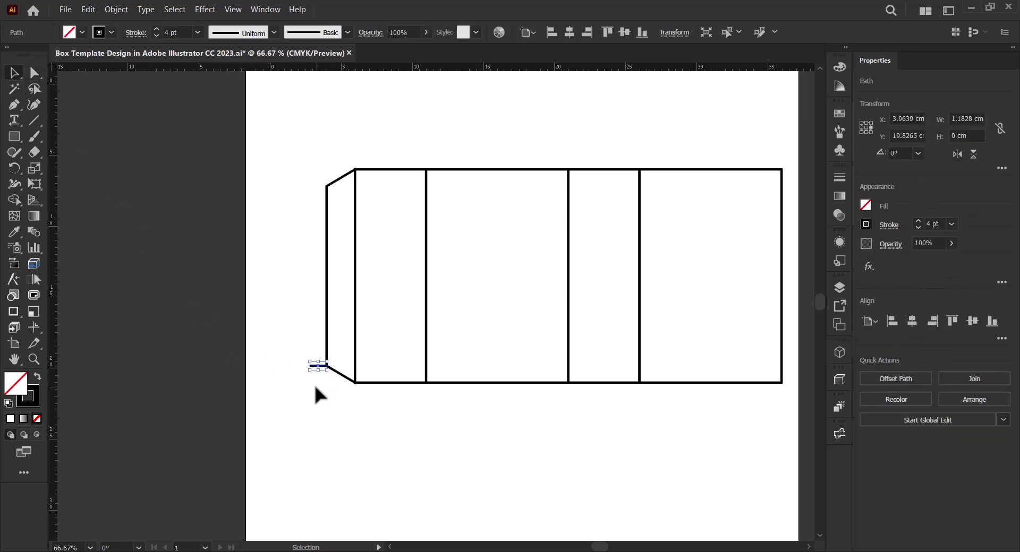
key(Delete)
Select all the panels together with the flap and move the whole layout slightly left on the artboard.
scroll(359, 229, down, 1)
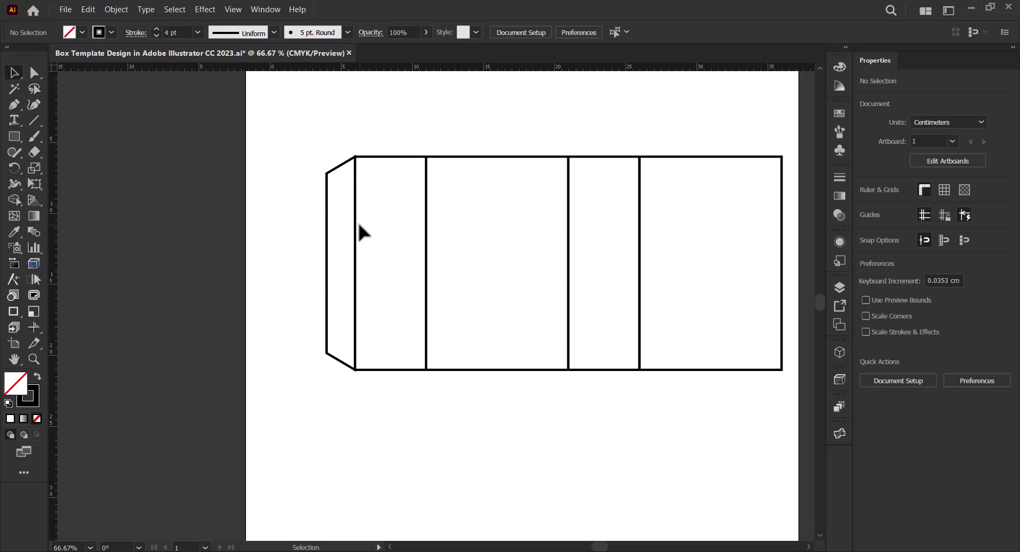
scroll(367, 240, down, 1)
drag(324, 160, 675, 290)
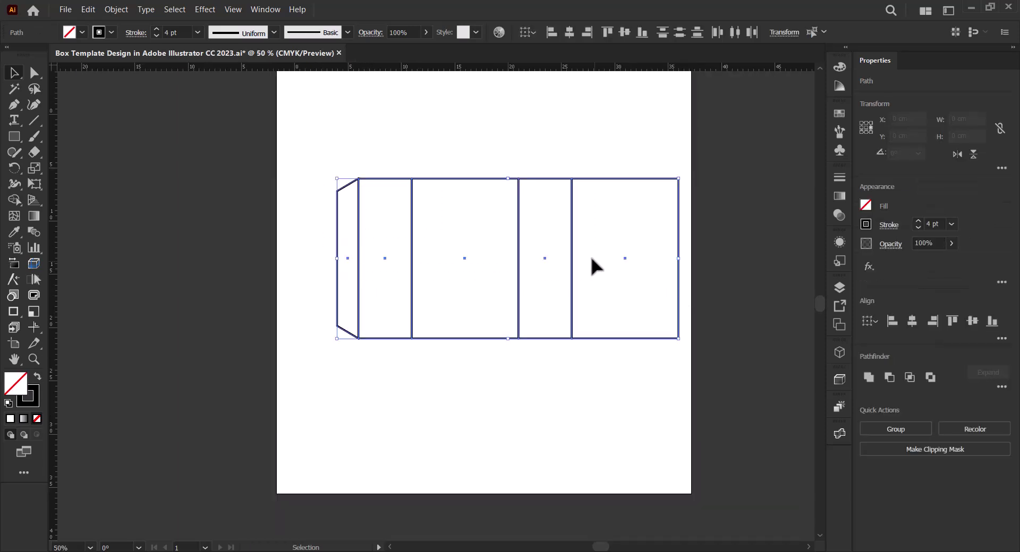
drag(571, 240, 547, 242)
Duplicate a 5 cm wide side panel, turn it horizontal, and snap it onto the top edge of the left 10 cm panel.
click(462, 384)
drag(462, 384, 466, 442)
click(407, 443)
drag(403, 442, 440, 282)
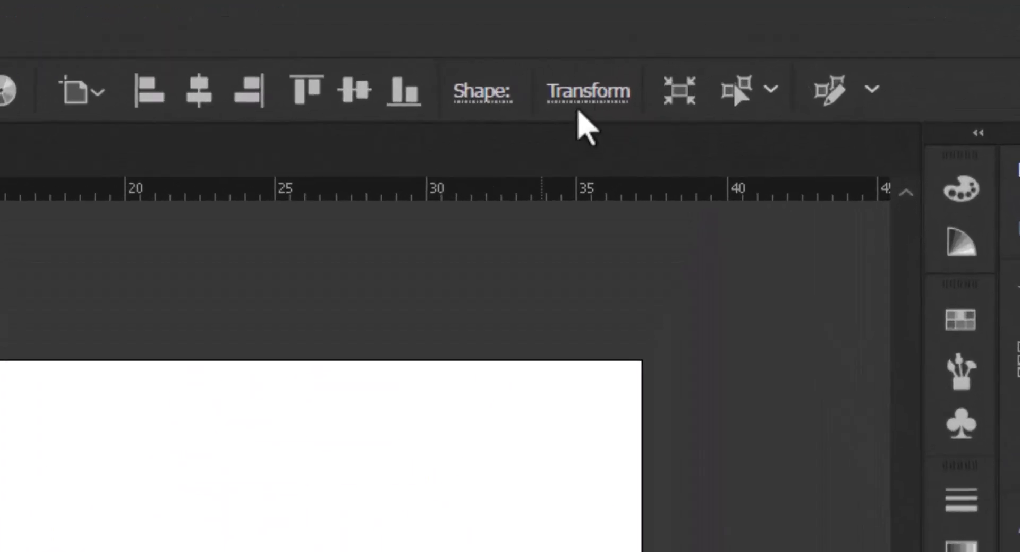
Set the horizontal top panel's width to 10 cm, measured from its left edge, and deselect it.
click(706, 33)
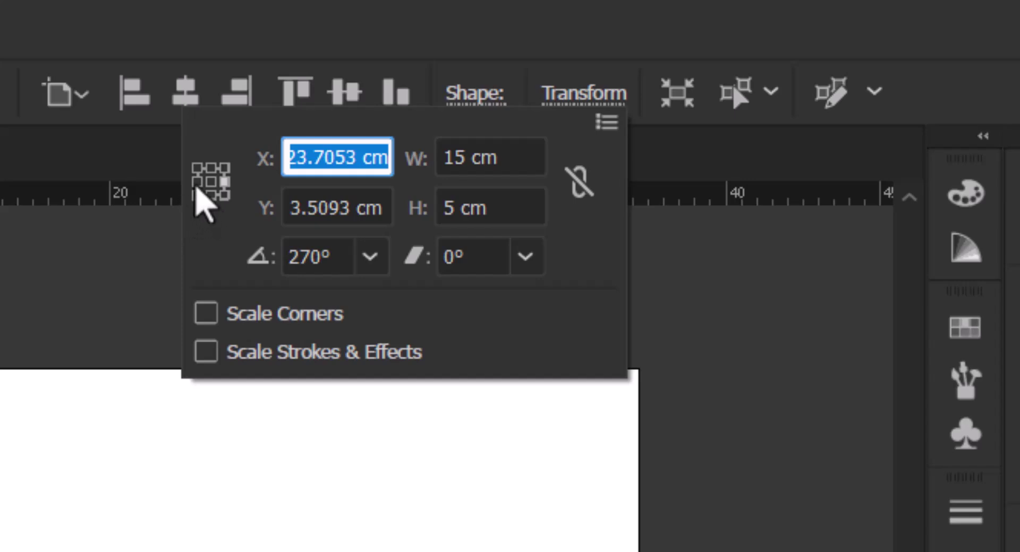
click(197, 181)
click(458, 157)
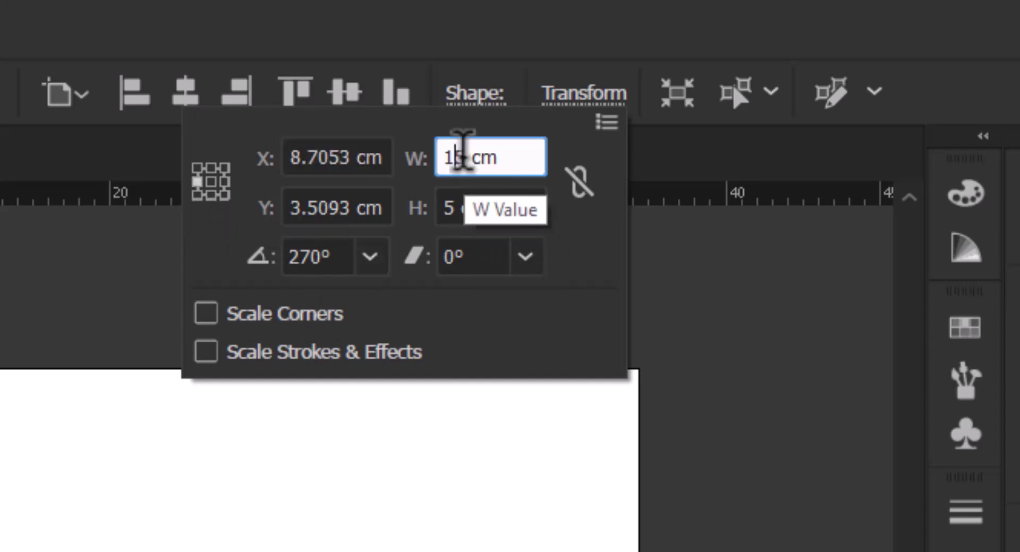
drag(446, 157, 472, 157)
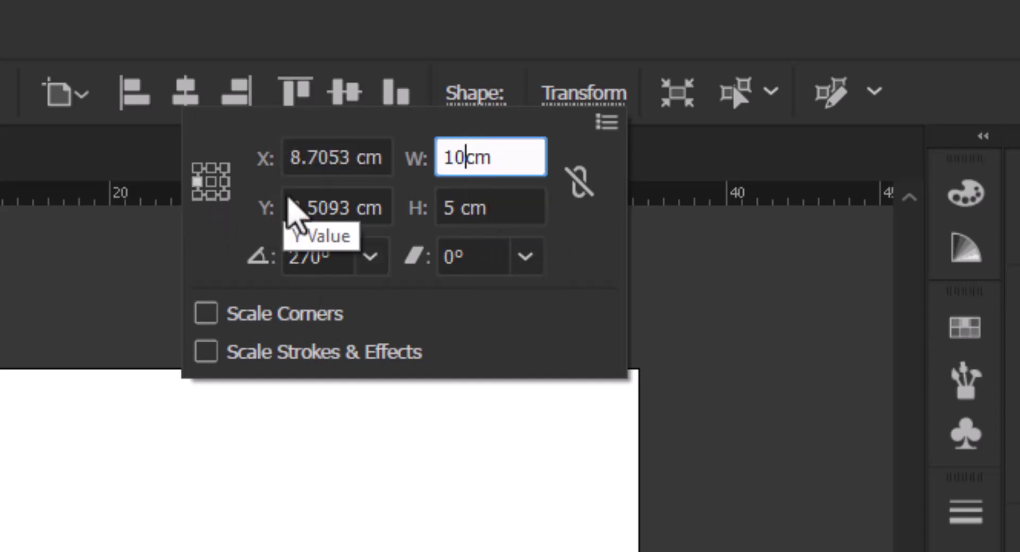
key(Return)
click(506, 254)
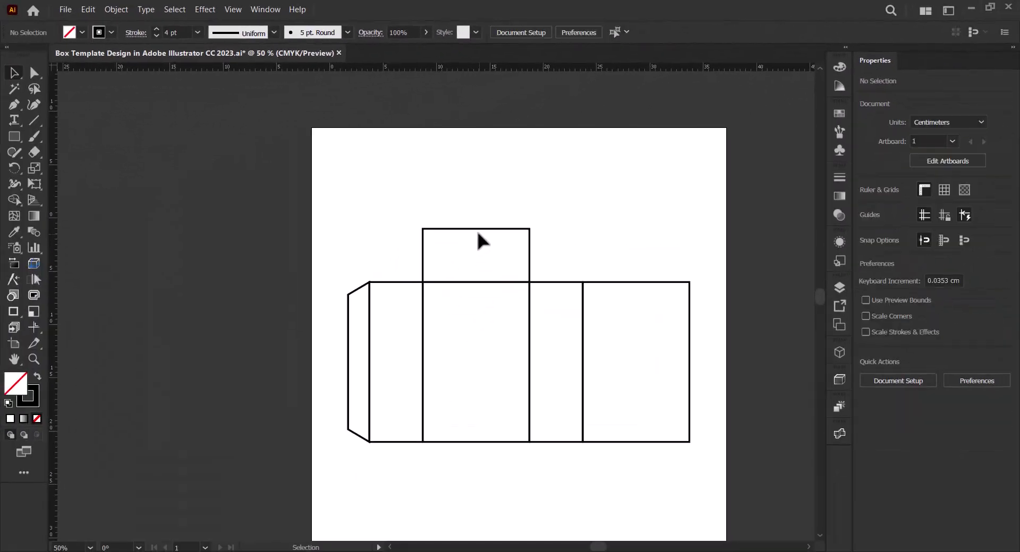
scroll(476, 239, up, 3)
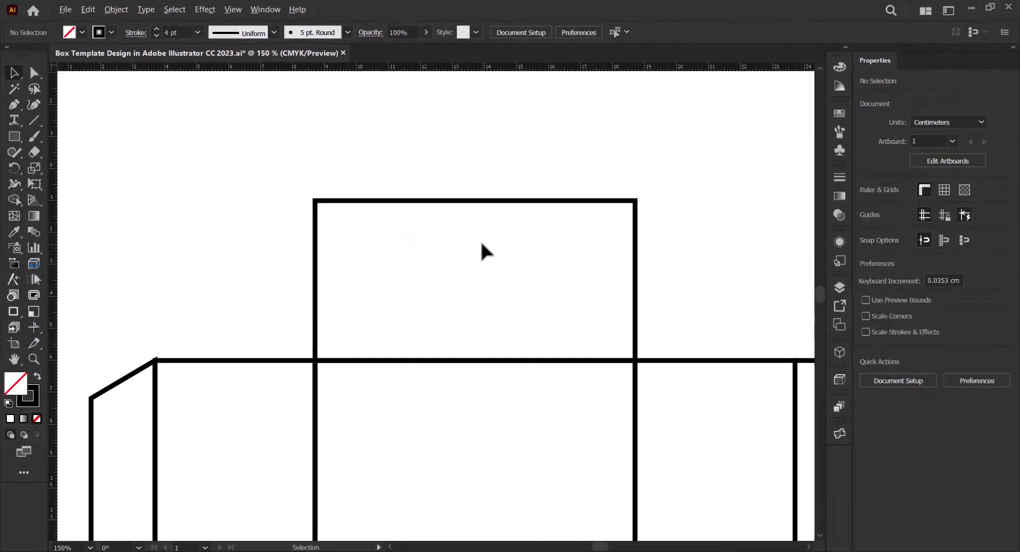
Duplicate the 10 × 5 cm top panel directly above itself and set the copy's height to 2 cm, measured from its bottom edge.
drag(489, 246, 398, 307)
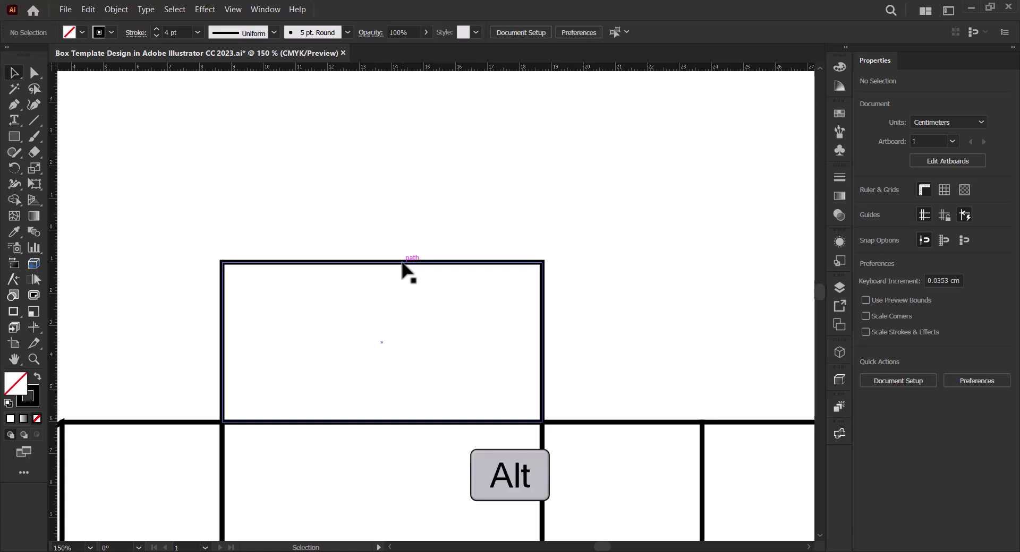
drag(402, 262, 415, 107)
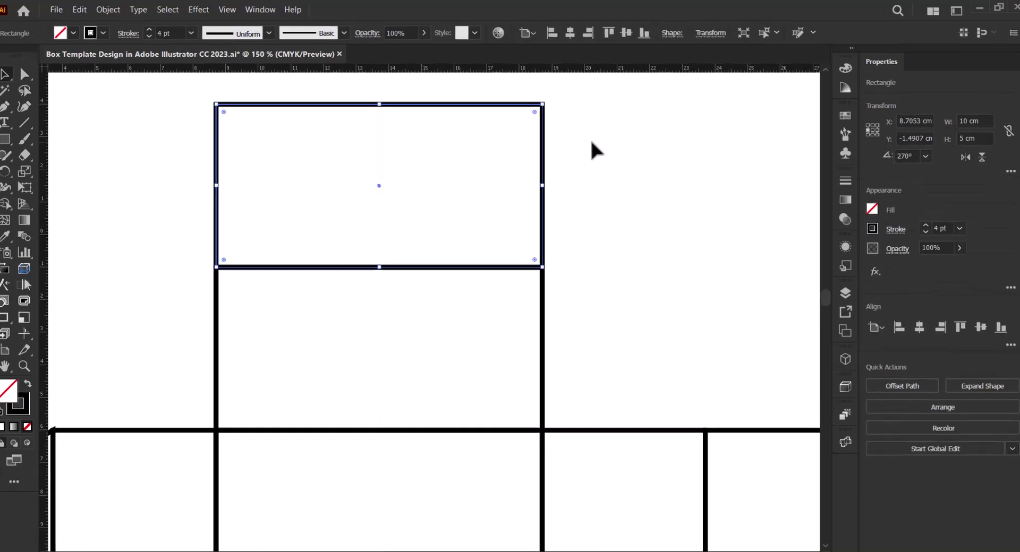
click(710, 33)
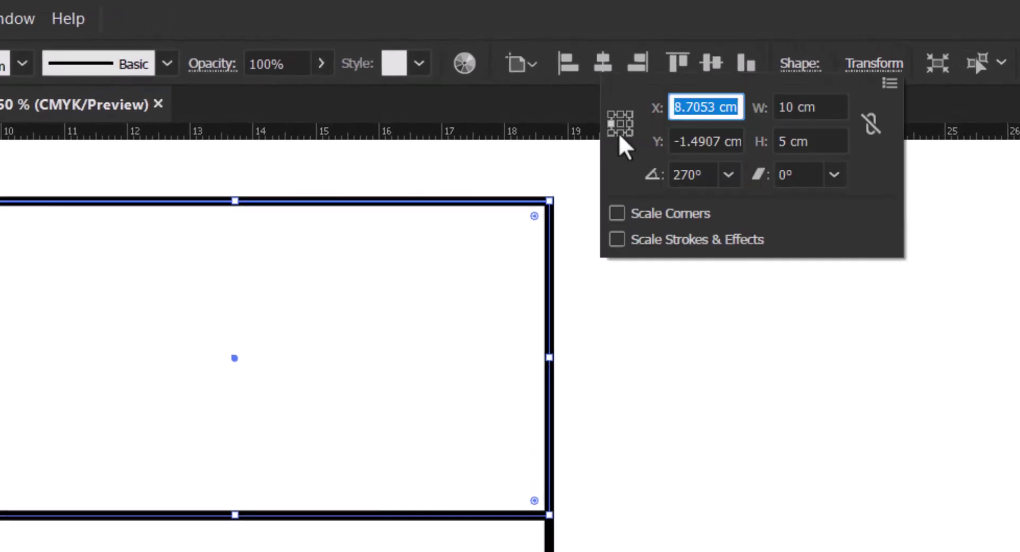
click(620, 133)
click(784, 142)
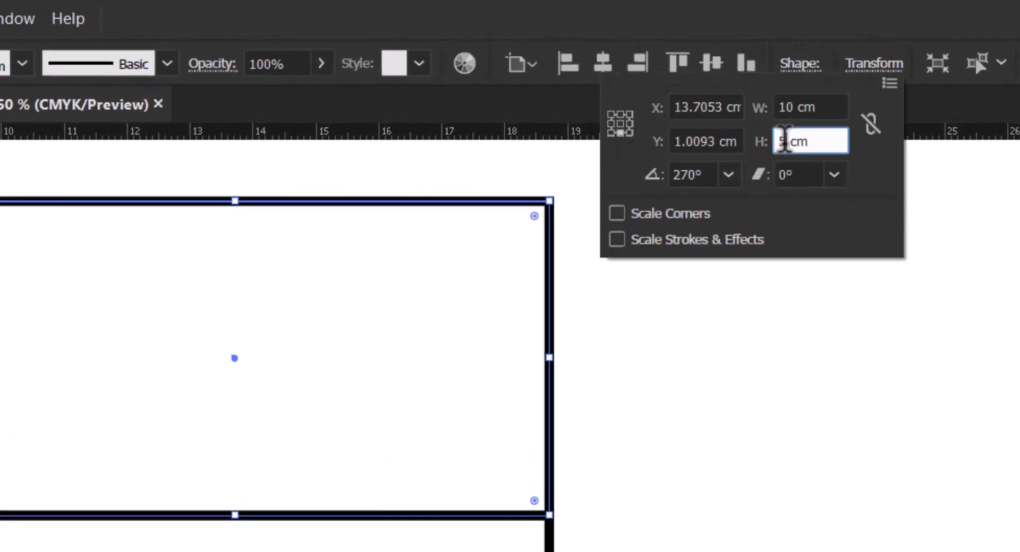
text(2)
key(Return)
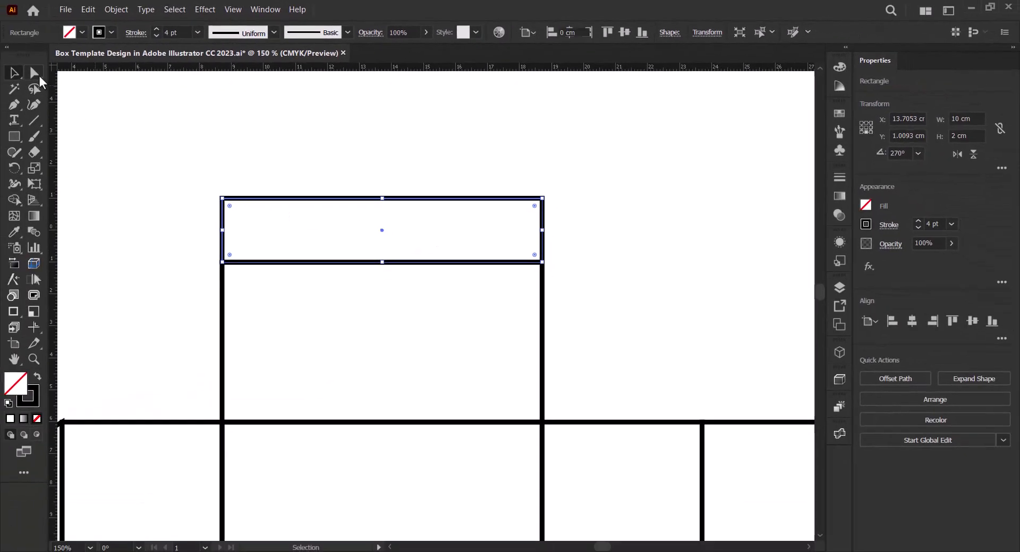
Round the two upper corners of the 2 cm high tuck flap and deselect it.
click(38, 75)
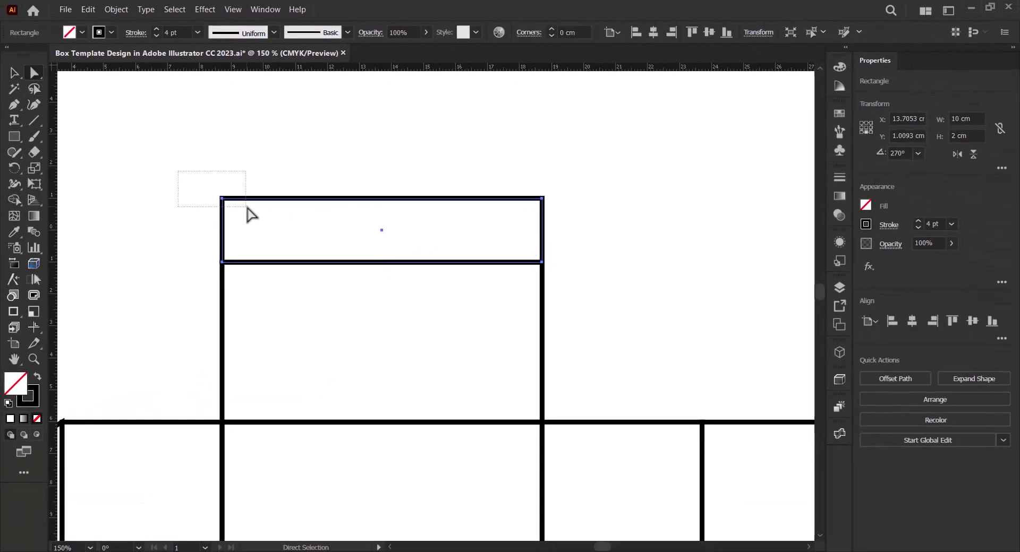
drag(247, 209, 254, 267)
click(15, 74)
click(283, 252)
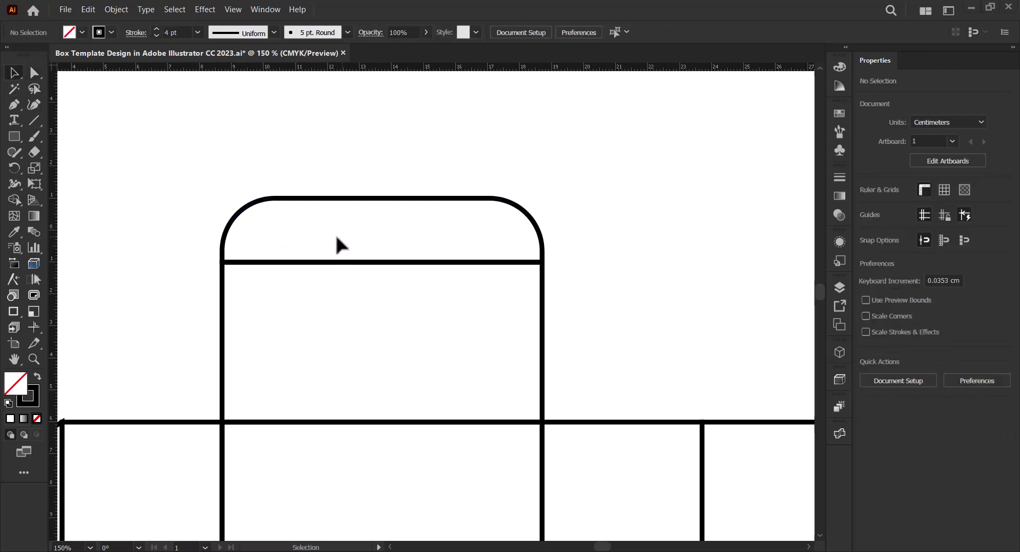
Draw a 5 × 5 cm square above the left side panel, level with the top panel, and shift it about 0.5 cm left.
drag(268, 369, 459, 170)
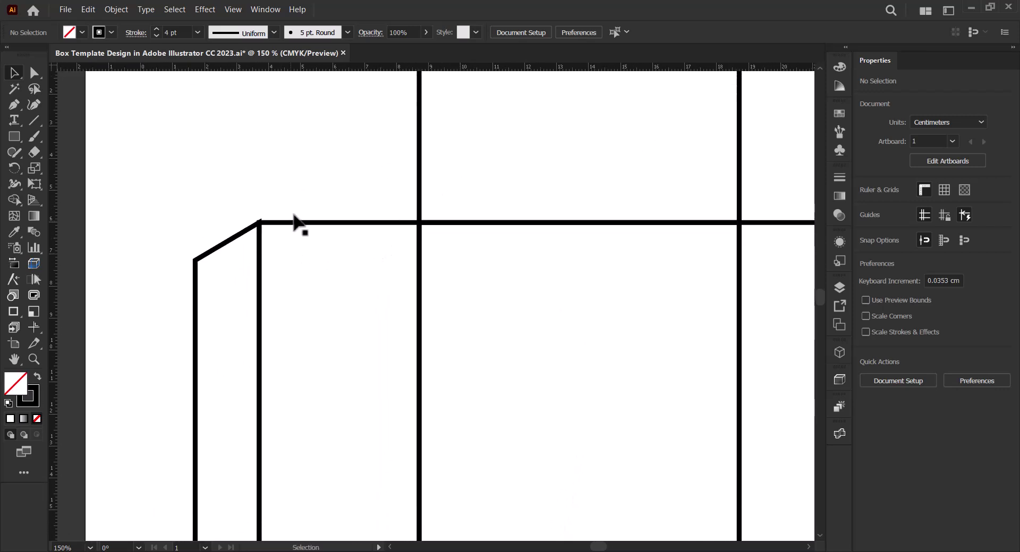
mouse_move(295, 220)
mouse_down()
mouse_move(270, 330)
mouse_move(387, 187)
mouse_up()
key(m)
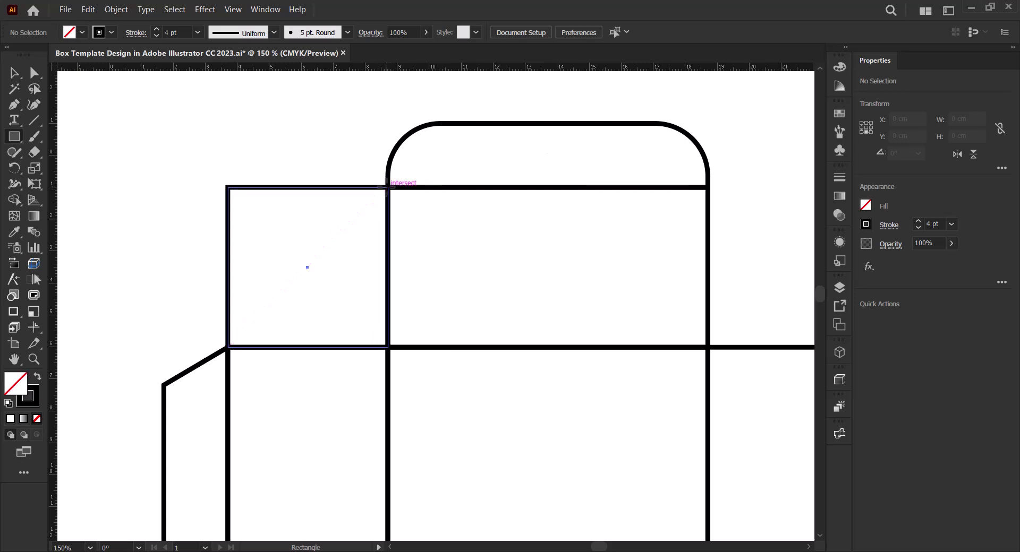
click(13, 76)
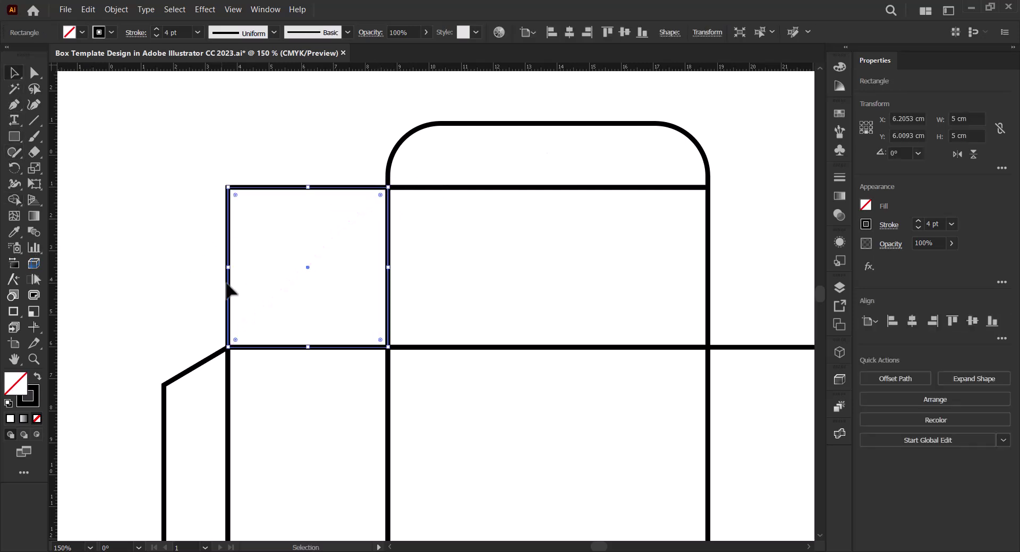
drag(227, 287, 210, 286)
Slant the square's right side by moving its upper-right corner about 1.8 cm inward.
click(34, 73)
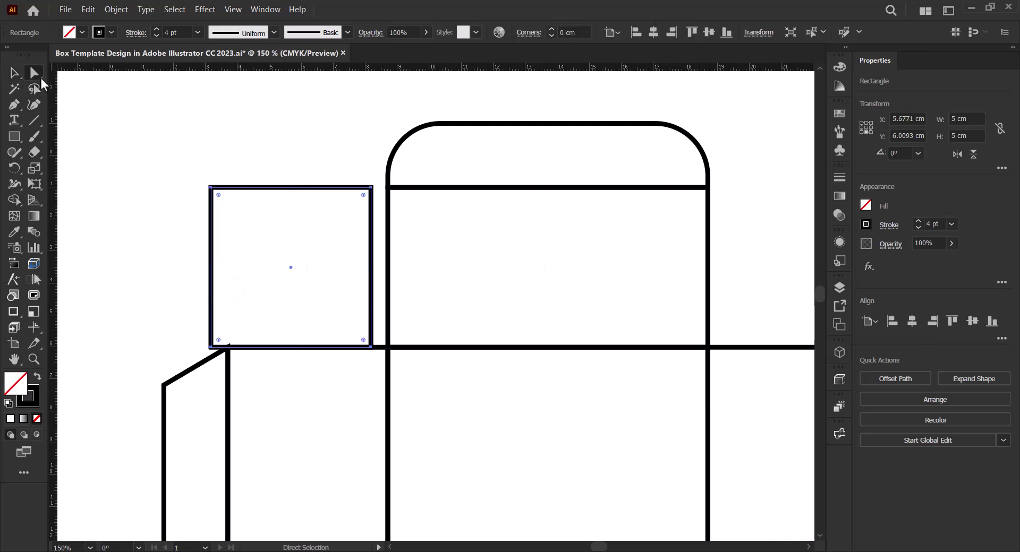
drag(333, 171, 313, 188)
click(363, 178)
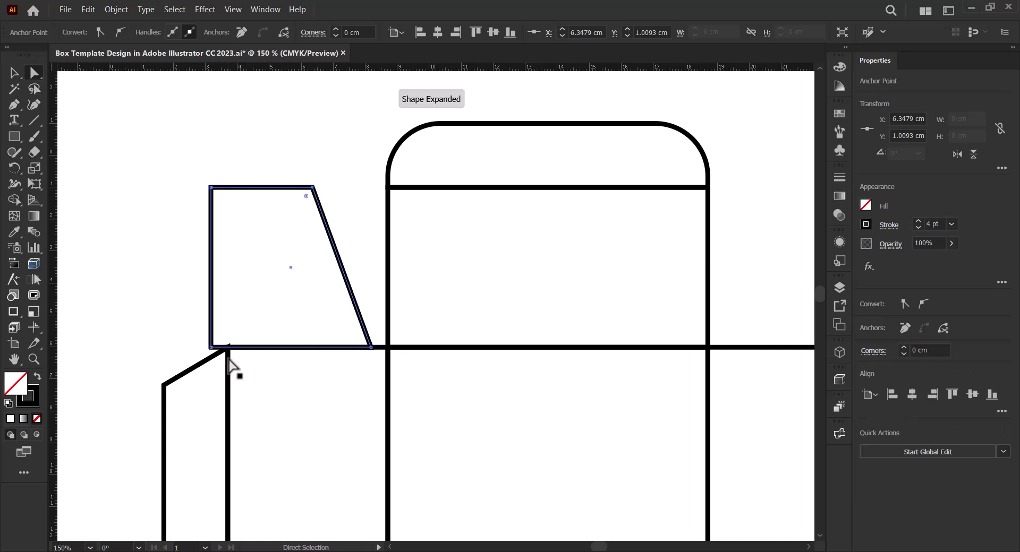
Add an anchor point on the flap's left edge, about 0.8 cm above its bottom corner.
scroll(182, 340, up, 4)
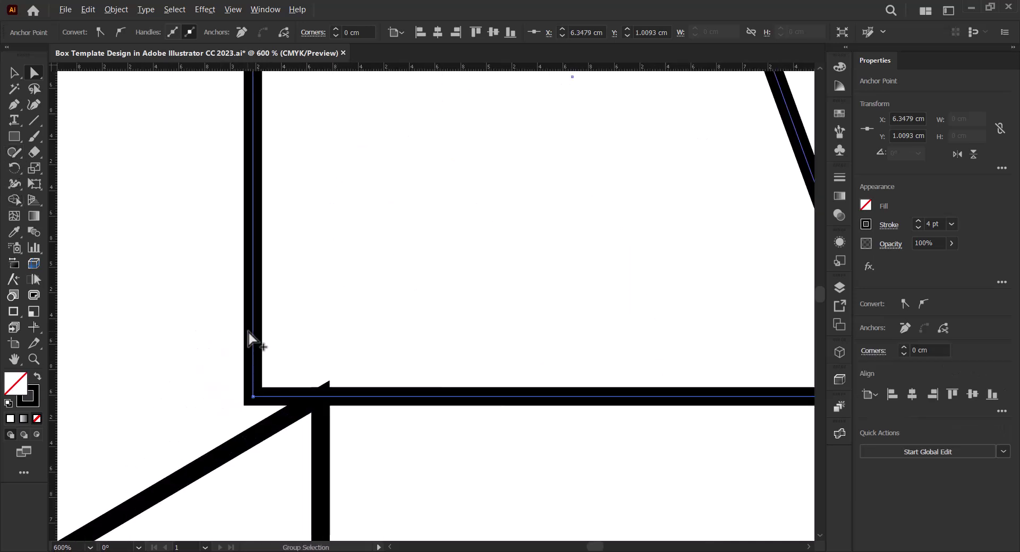
scroll(319, 336, up, 2)
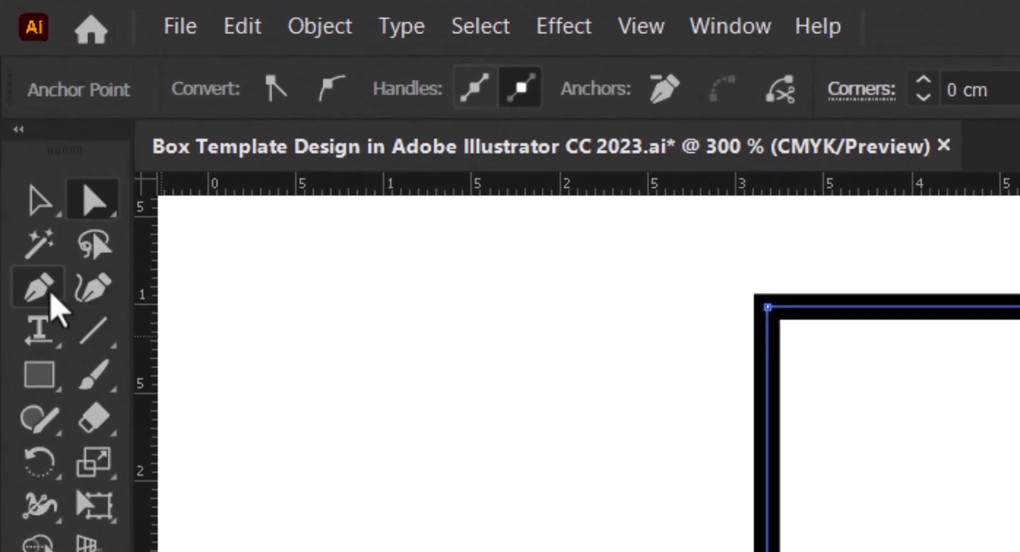
drag(51, 298, 141, 341)
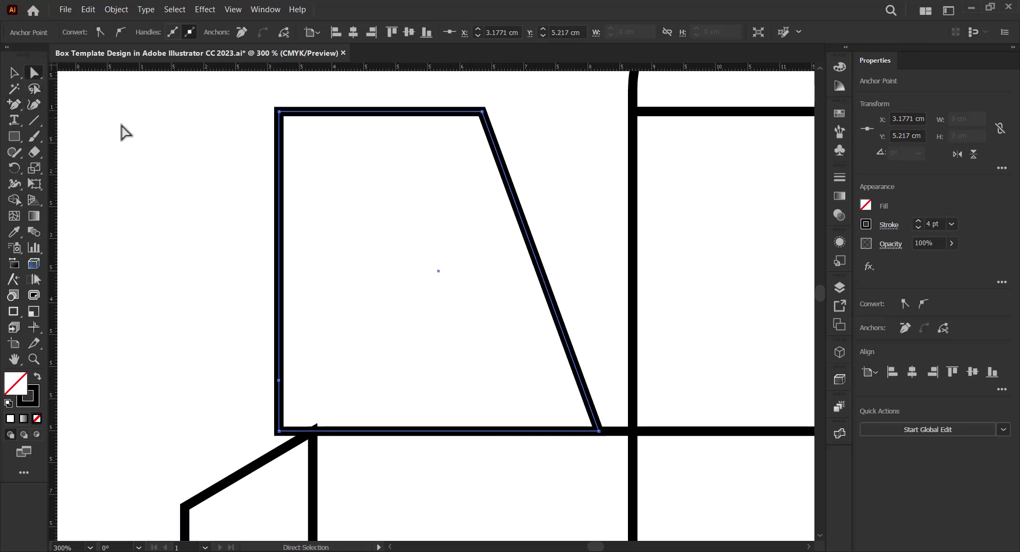
Move the flap's upper-left corner and the added anchor about 0.9 cm inward, and raise the lower anchor slightly.
drag(239, 103, 307, 377)
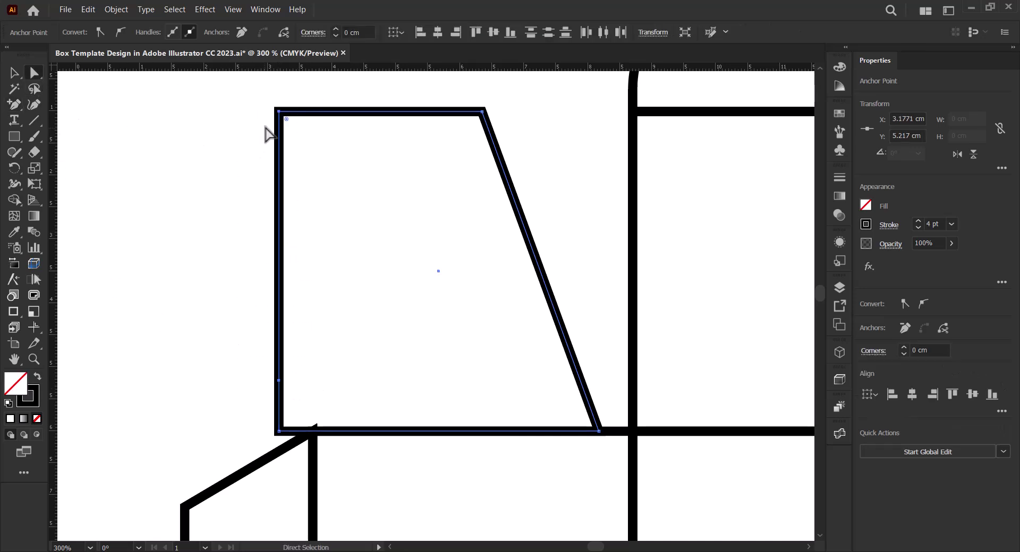
drag(274, 111, 336, 133)
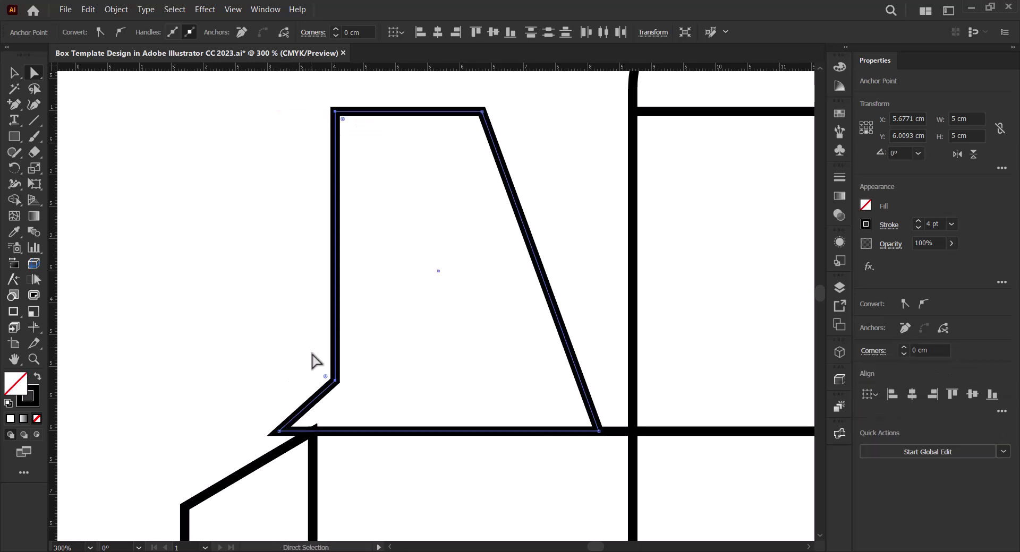
drag(336, 380, 335, 370)
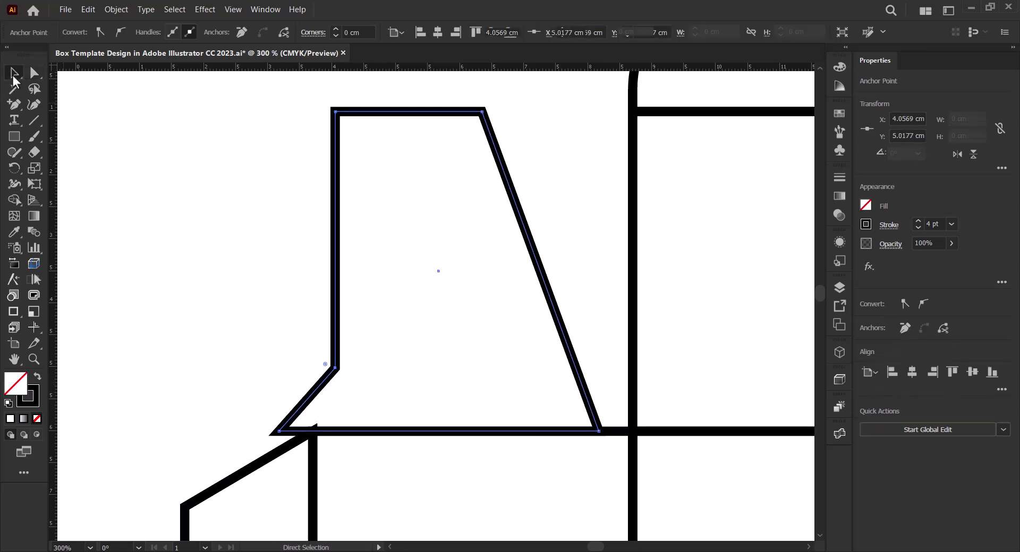
Reduce the flap's height from the top to about 4.6 cm and snap its base onto the left side panel's top edge.
key(v)
drag(442, 112, 443, 135)
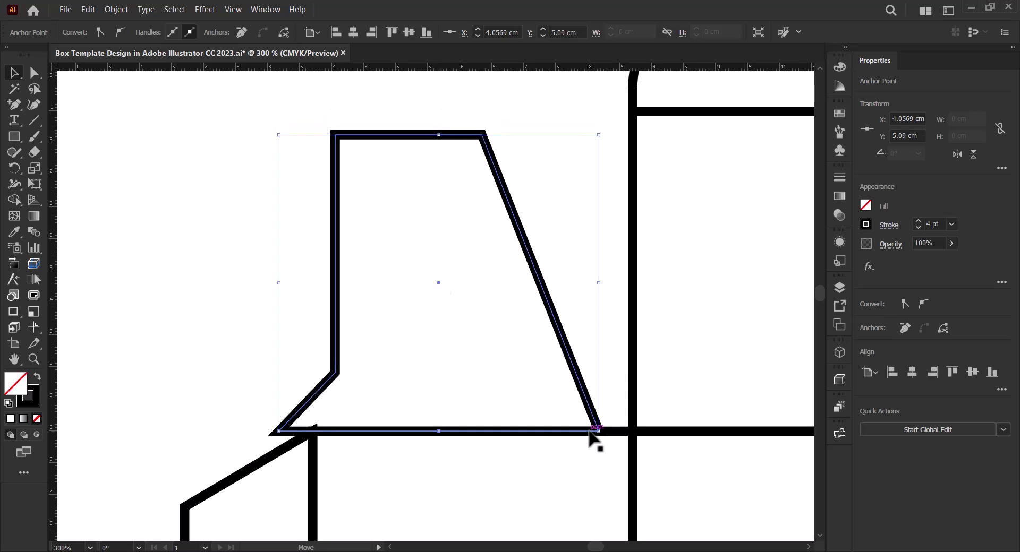
drag(589, 431, 623, 431)
scroll(464, 385, down, 3)
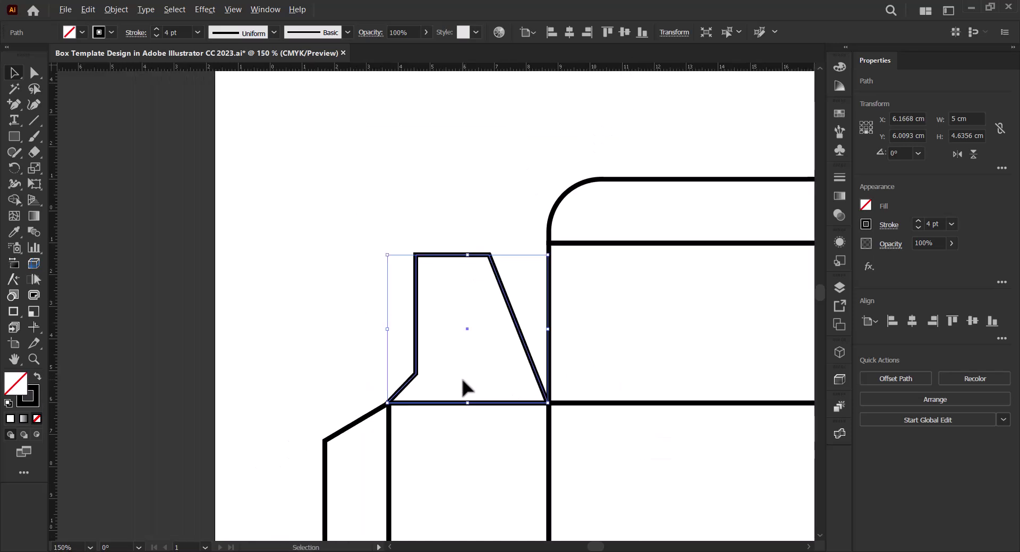
drag(519, 420, 249, 342)
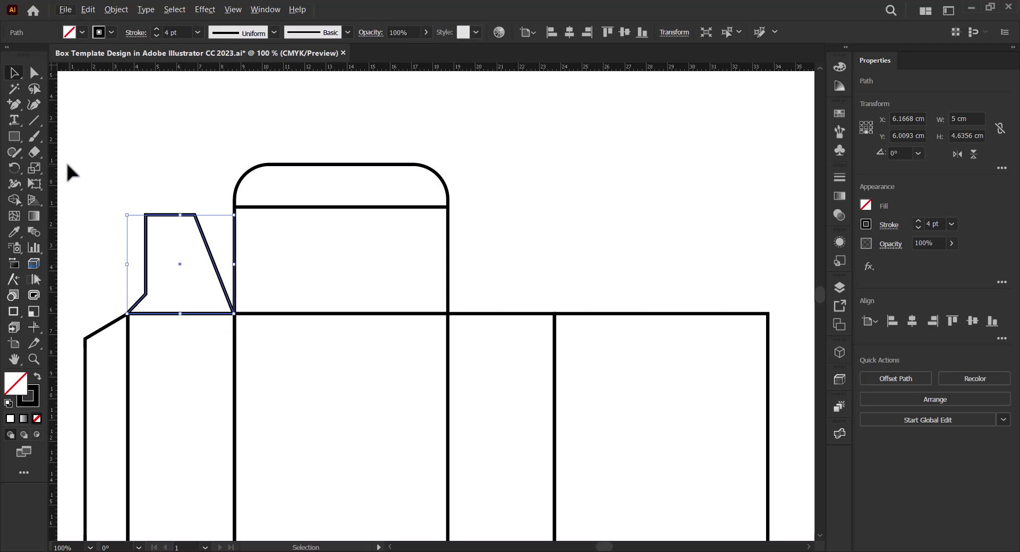
Move the flap's upper-right corner about 0.5 cm outward to steepen the slanted side, and deselect the flap.
click(31, 73)
drag(195, 215, 206, 215)
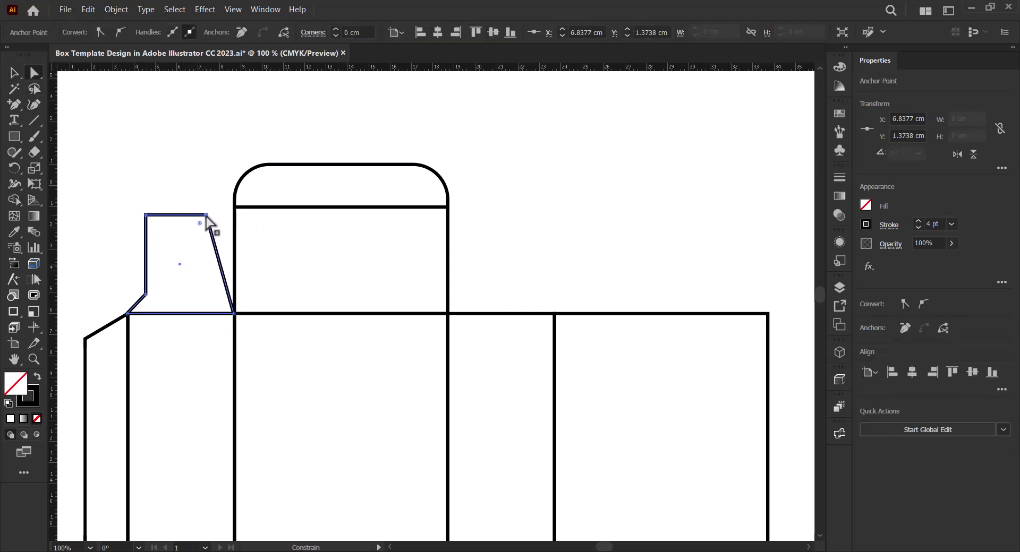
click(13, 77)
click(140, 147)
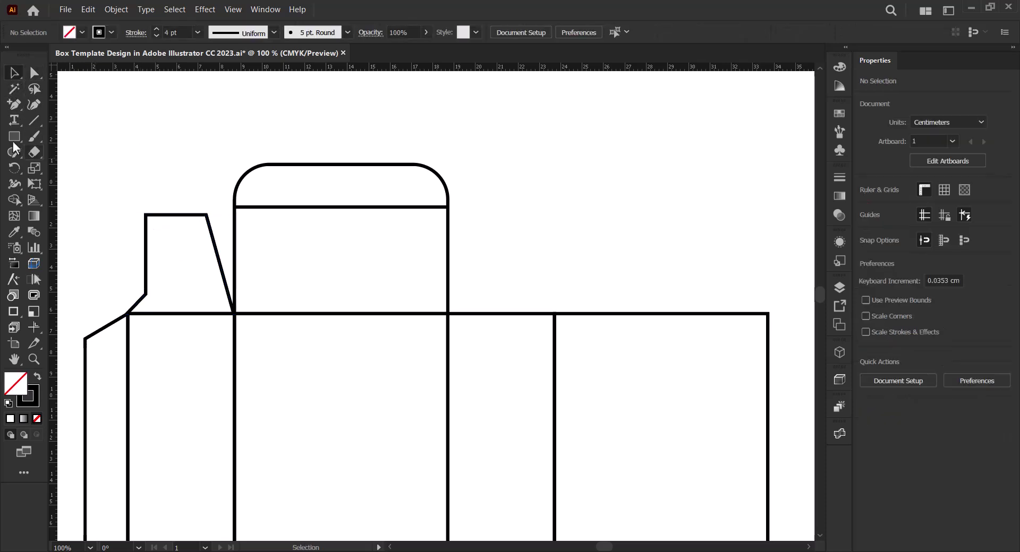
Duplicate the dust flap onto the other 5 cm side panel and reflect the copy across the vertical axis.
drag(147, 291, 467, 292)
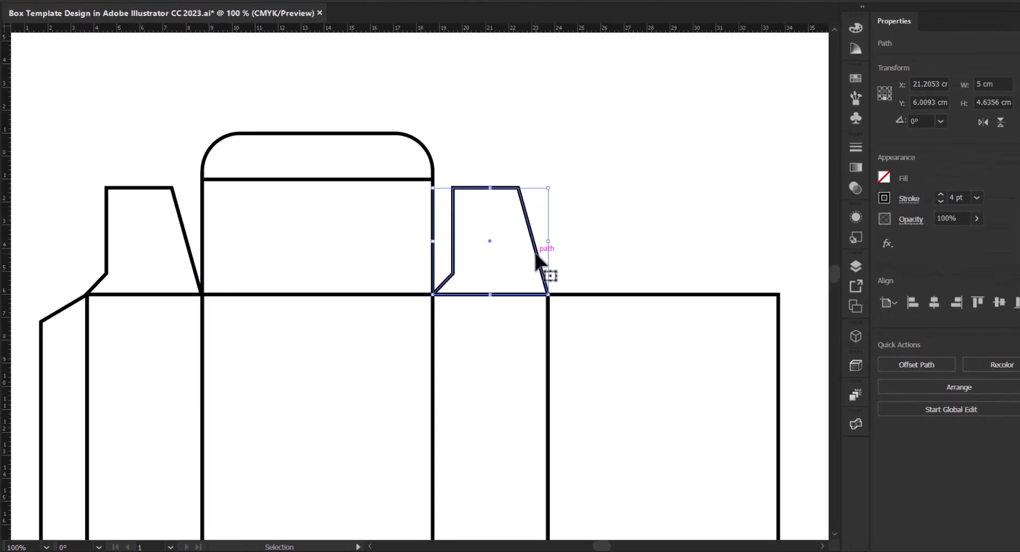
right_click(539, 266)
mouse_move(579, 392)
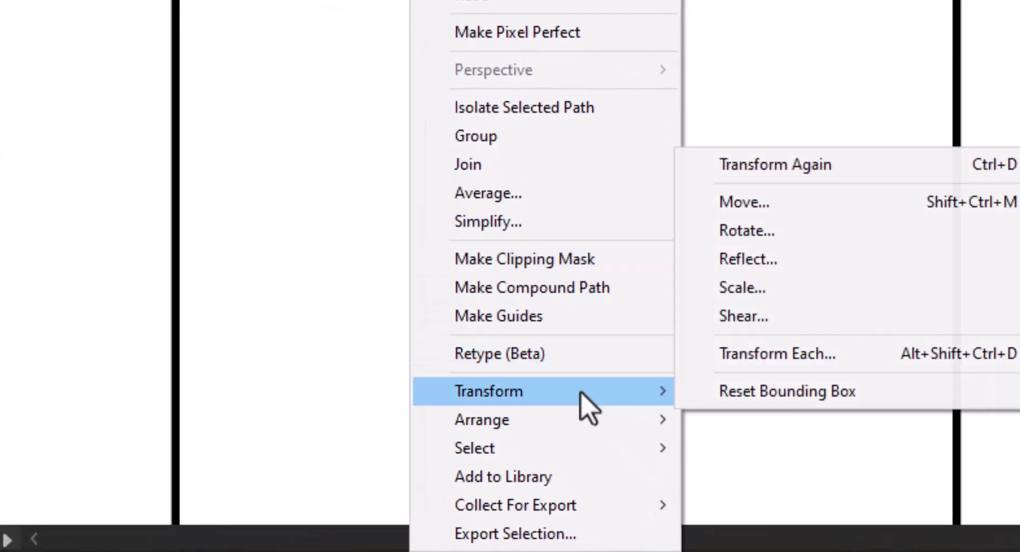
click(870, 259)
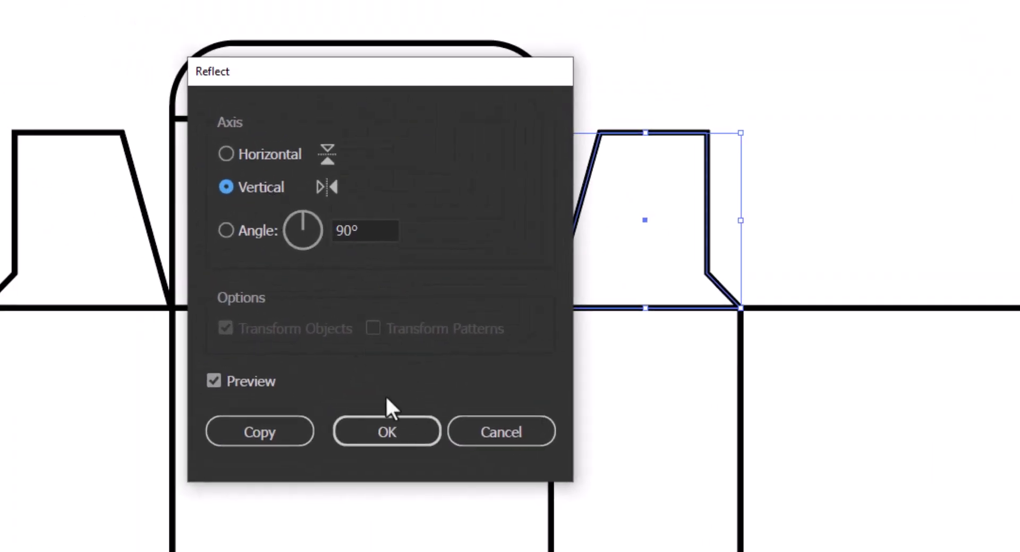
click(413, 433)
click(849, 201)
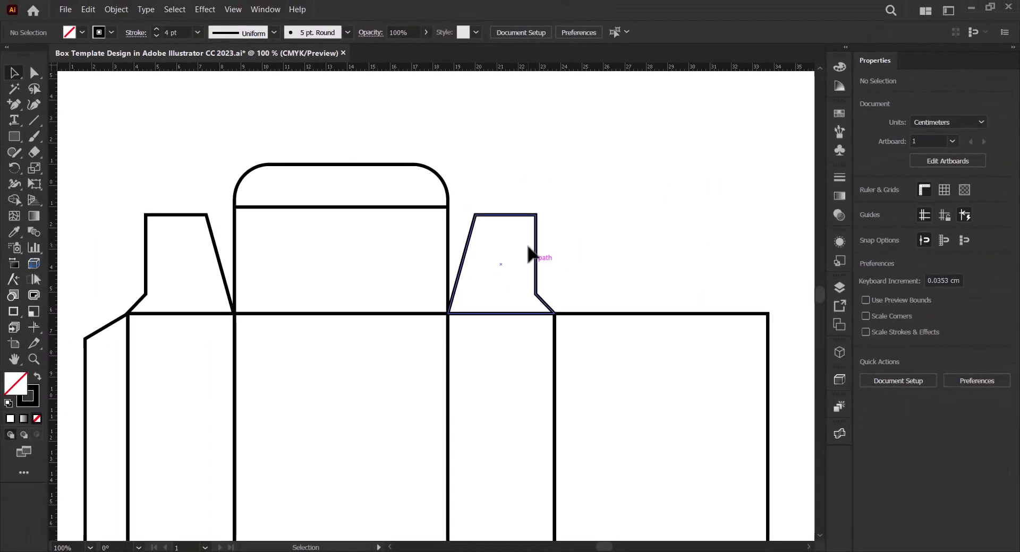
Select both dust flaps and reduce their height from the top to about 4.35 cm.
click(469, 234)
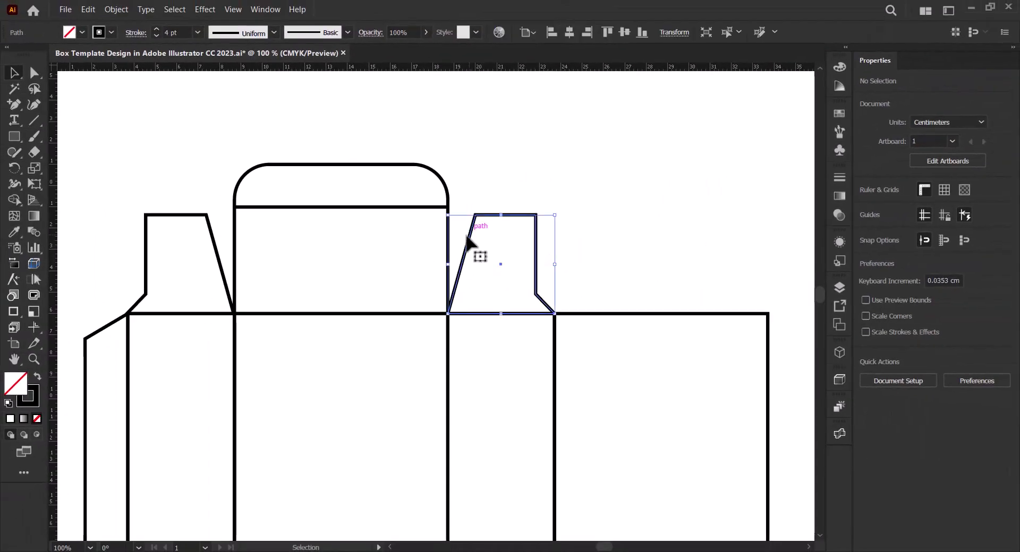
shift+click(214, 246)
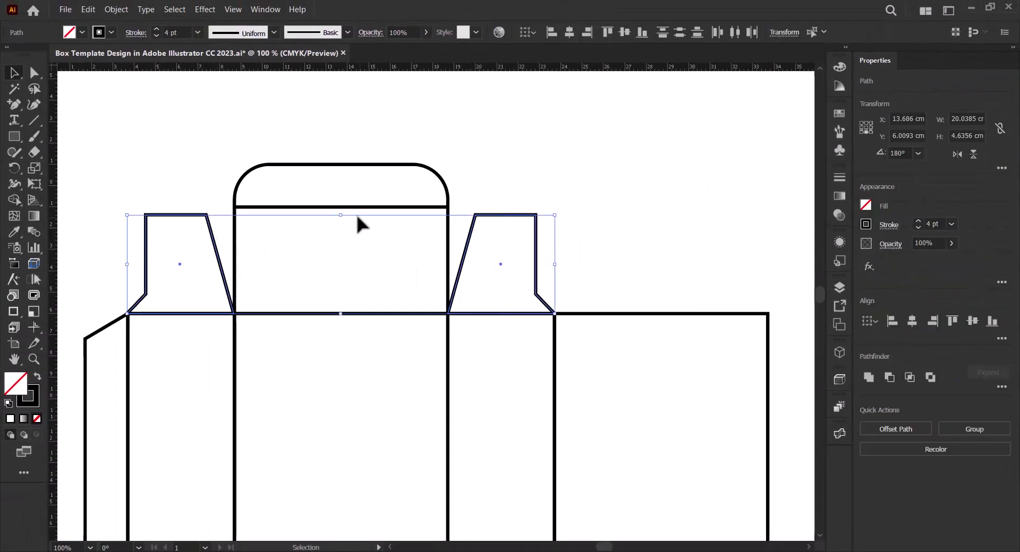
drag(342, 215, 341, 223)
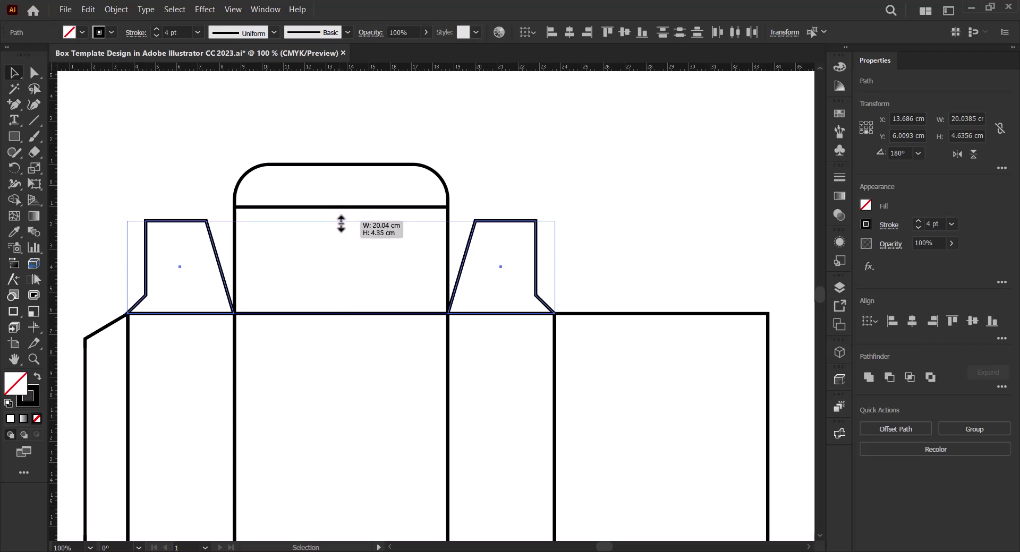
click(497, 200)
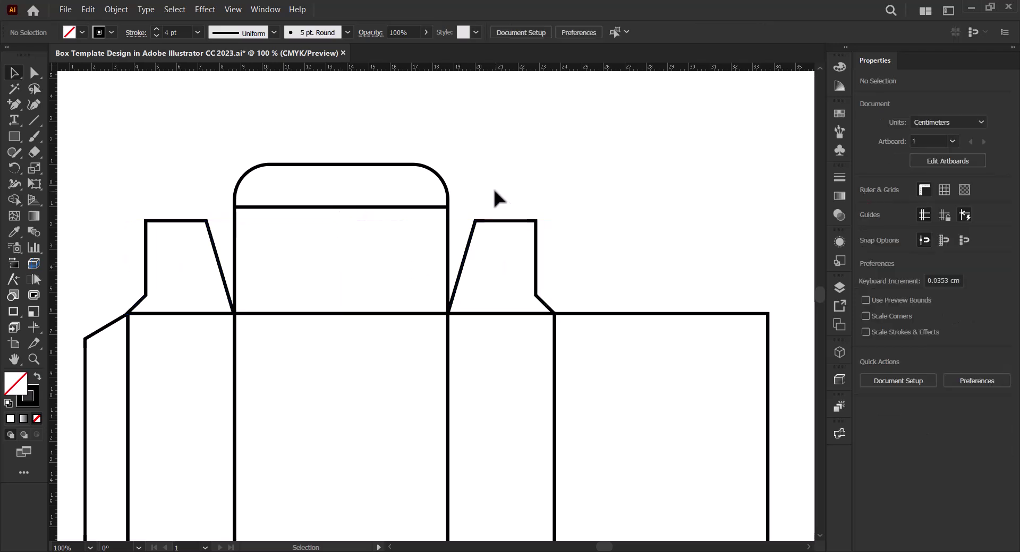
Duplicate the 10 × 5 cm top panel onto the right 10 cm panel and stack another copy directly above it.
click(235, 229)
drag(236, 246, 554, 256)
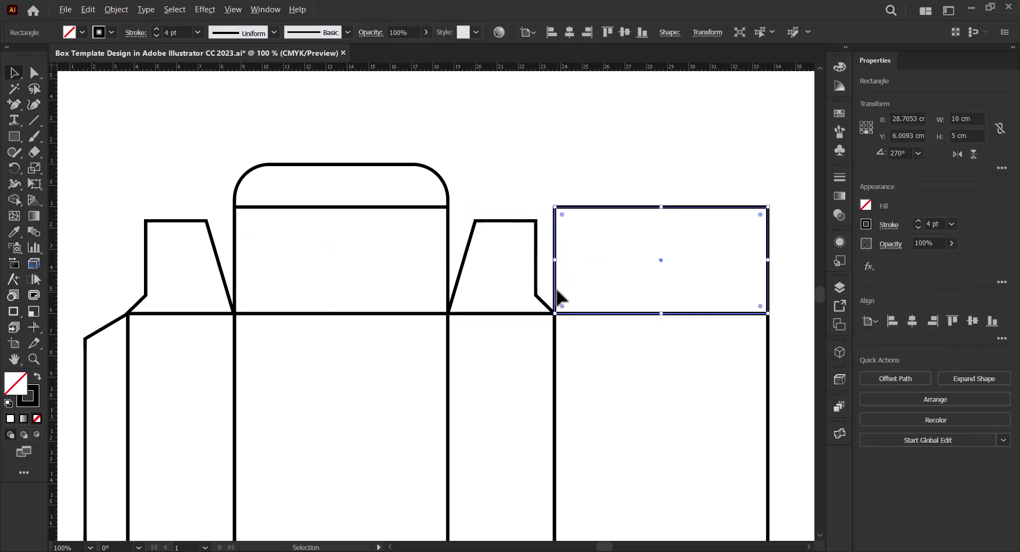
drag(556, 290, 559, 191)
drag(617, 211, 569, 289)
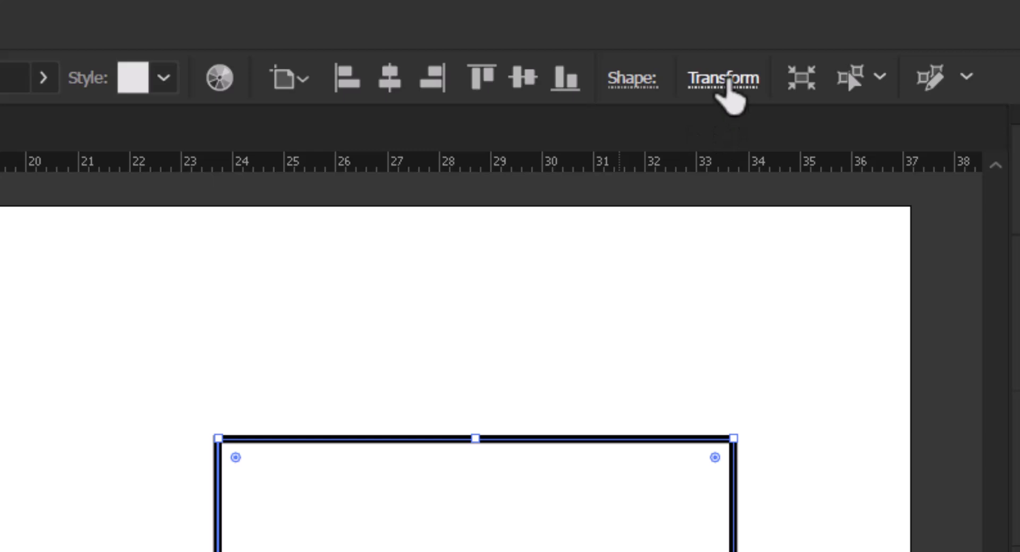
Set the height of the uppermost panel copy to 7 cm and deselect it.
click(724, 80)
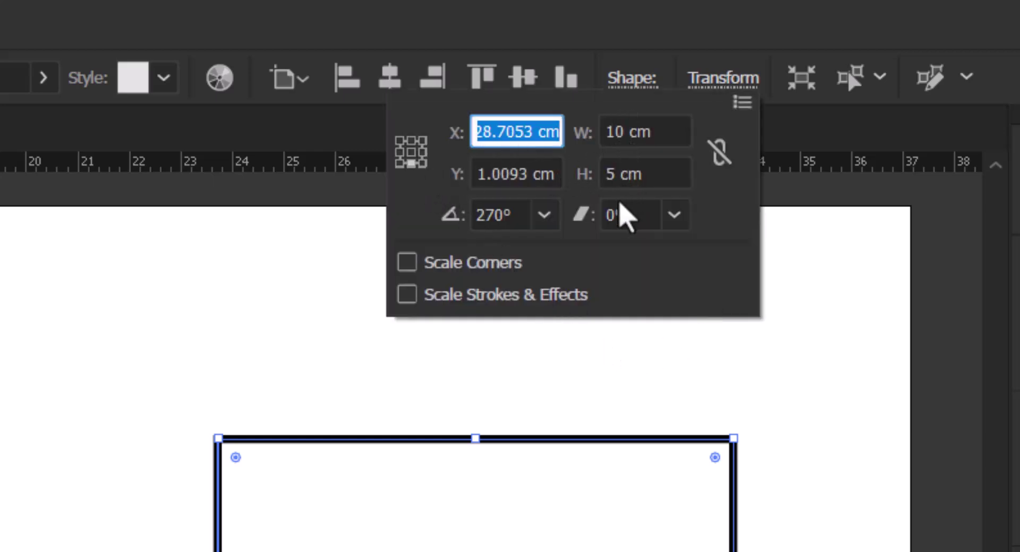
double_click(611, 174)
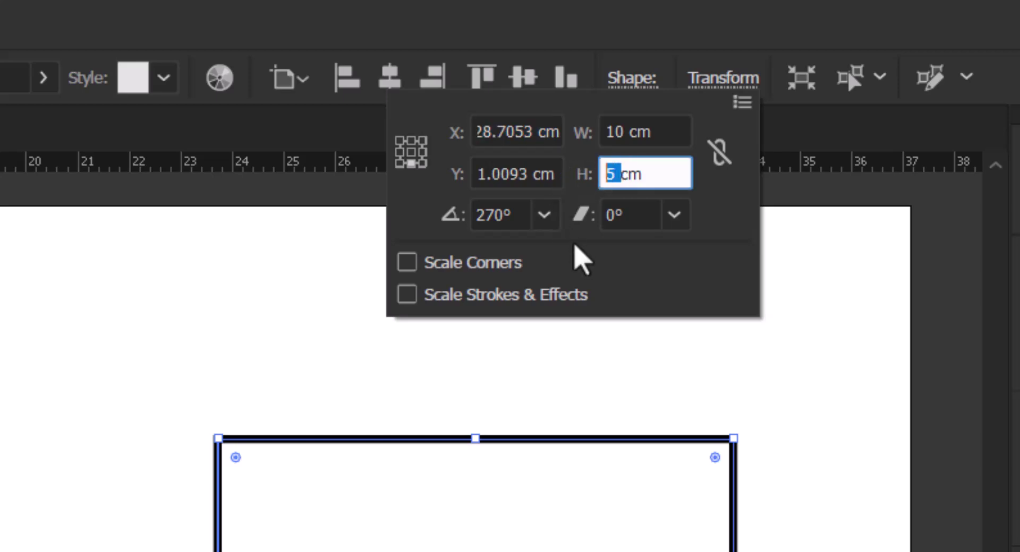
text(7)
key(Return)
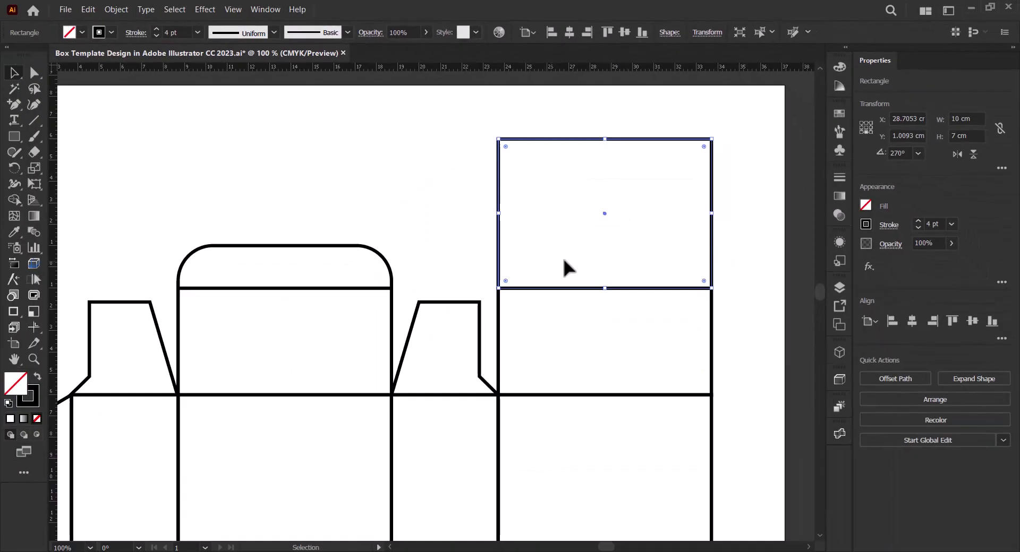
click(567, 321)
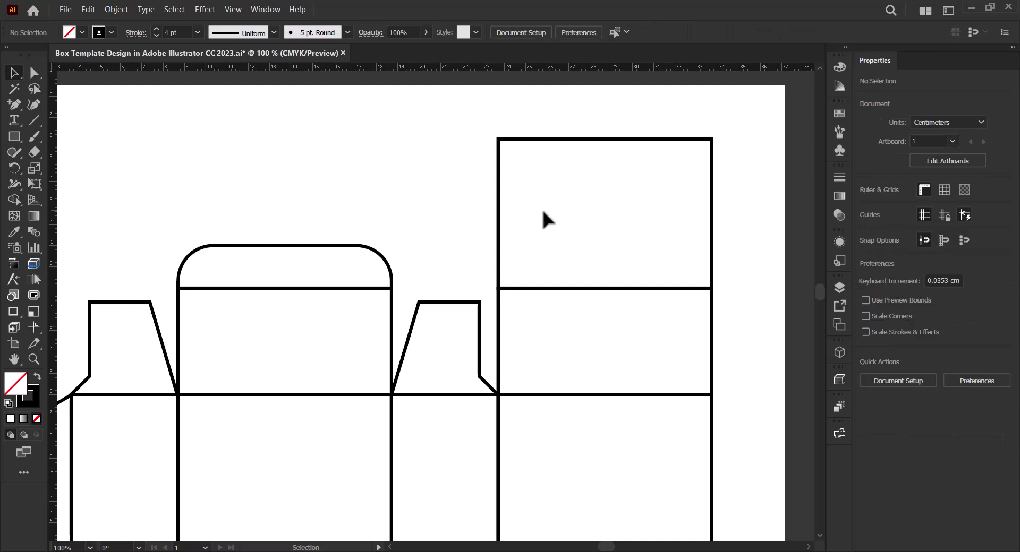
Round only the two top corners of the 7 cm panel to a radius of about 0.93 cm.
click(499, 159)
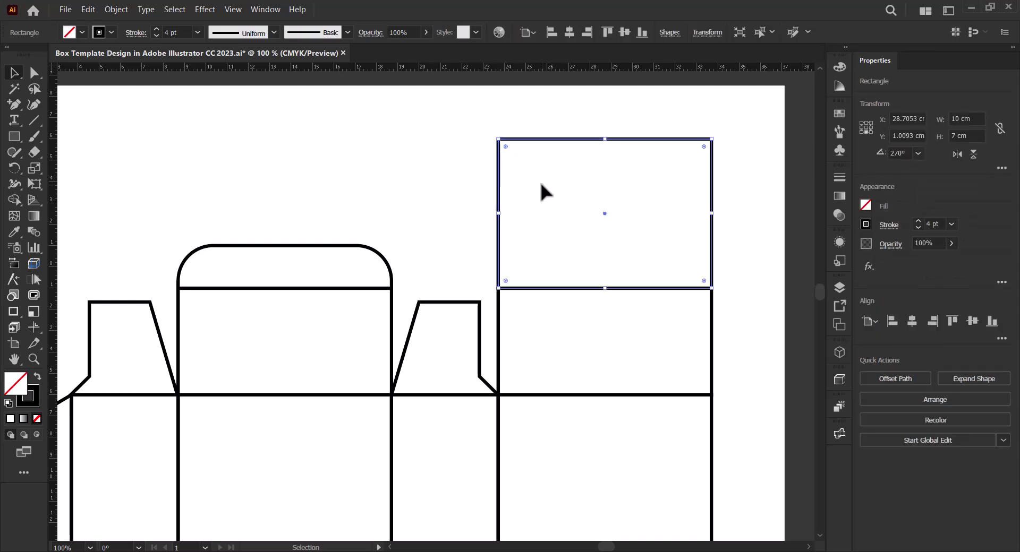
click(34, 73)
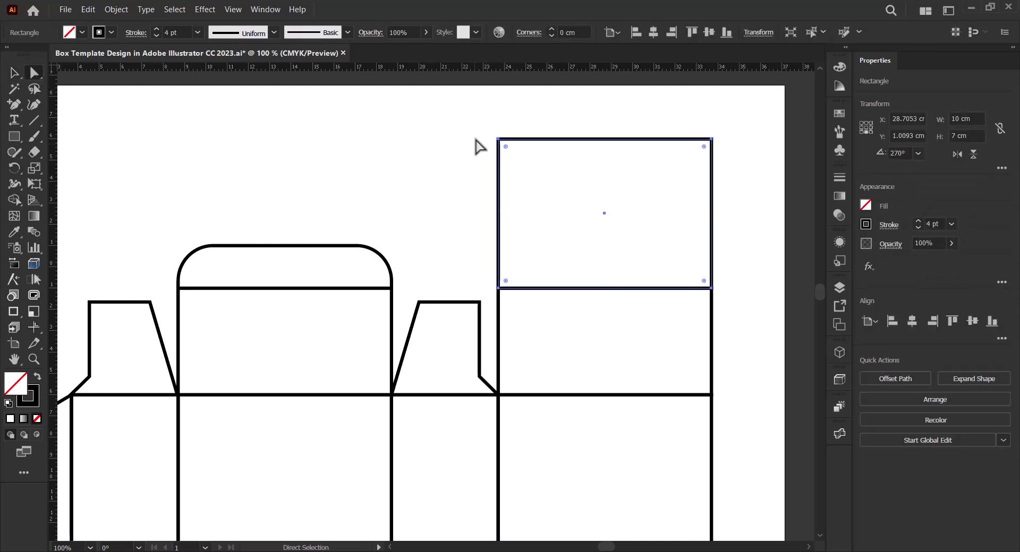
drag(476, 130, 693, 166)
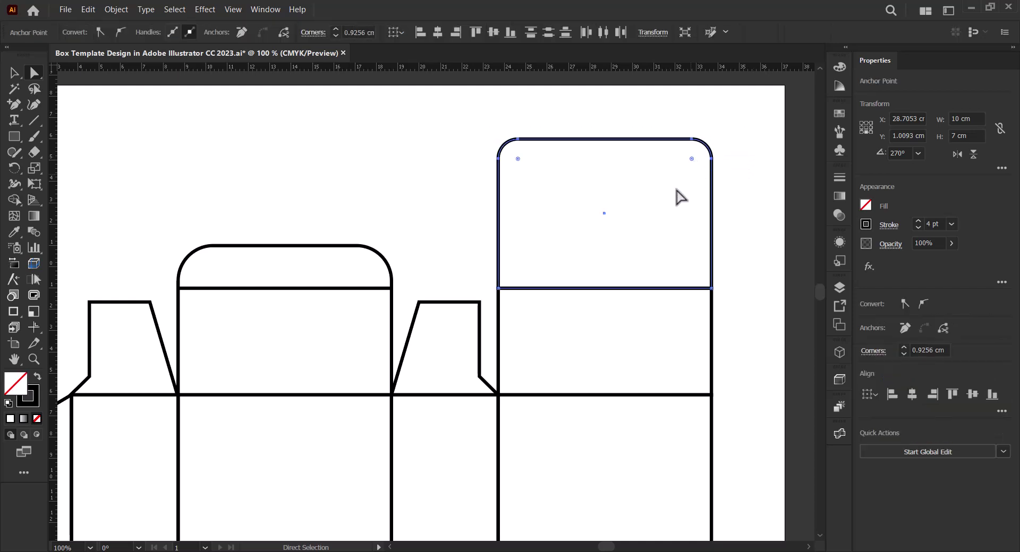
Draw a slot rectangle 3 cm wide and about 0.39 cm high just below the 7 cm panel and move it toward the horizontal centre.
scroll(586, 312, up, 2)
drag(606, 314, 474, 314)
click(17, 137)
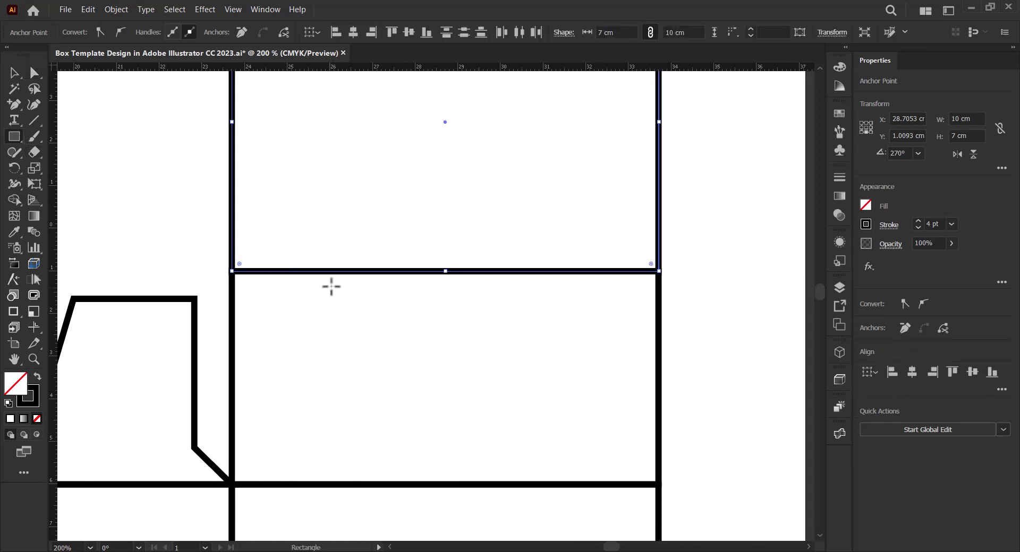
drag(352, 296, 443, 315)
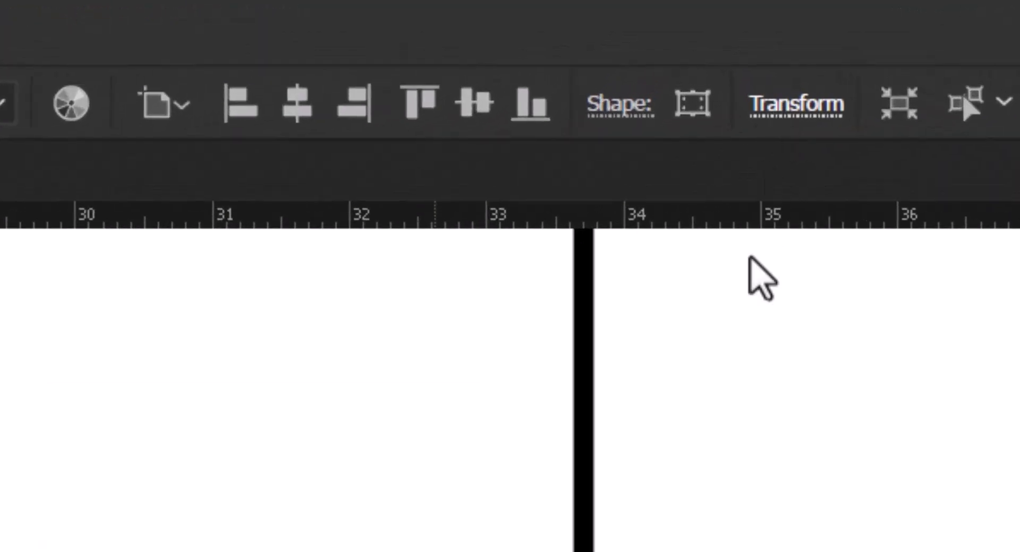
click(796, 103)
double_click(656, 170)
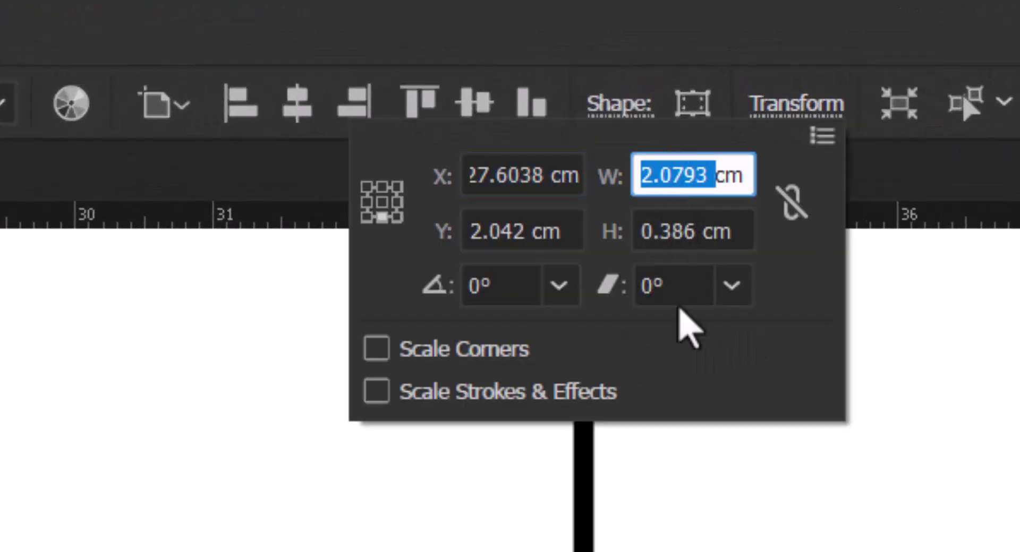
text(3)
key(Return)
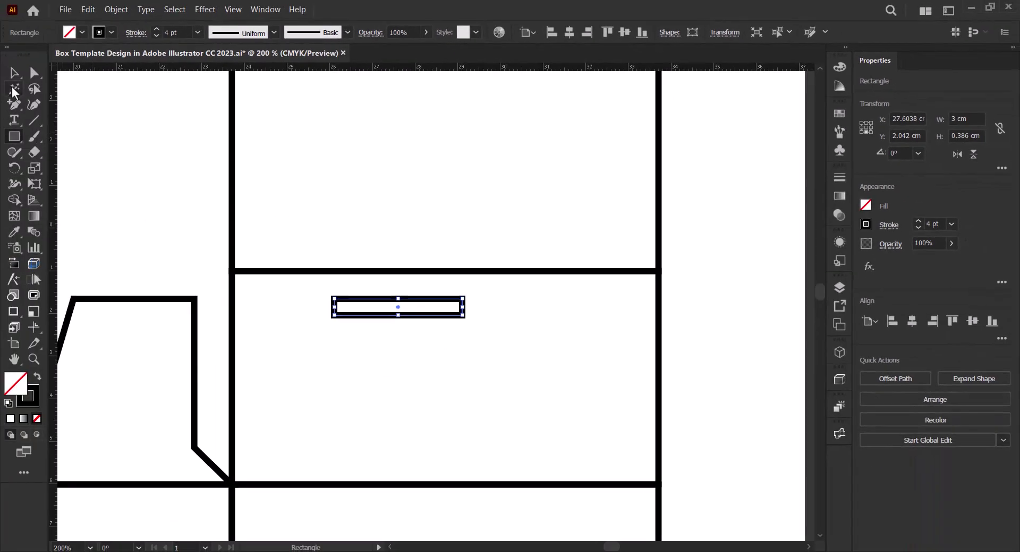
click(12, 76)
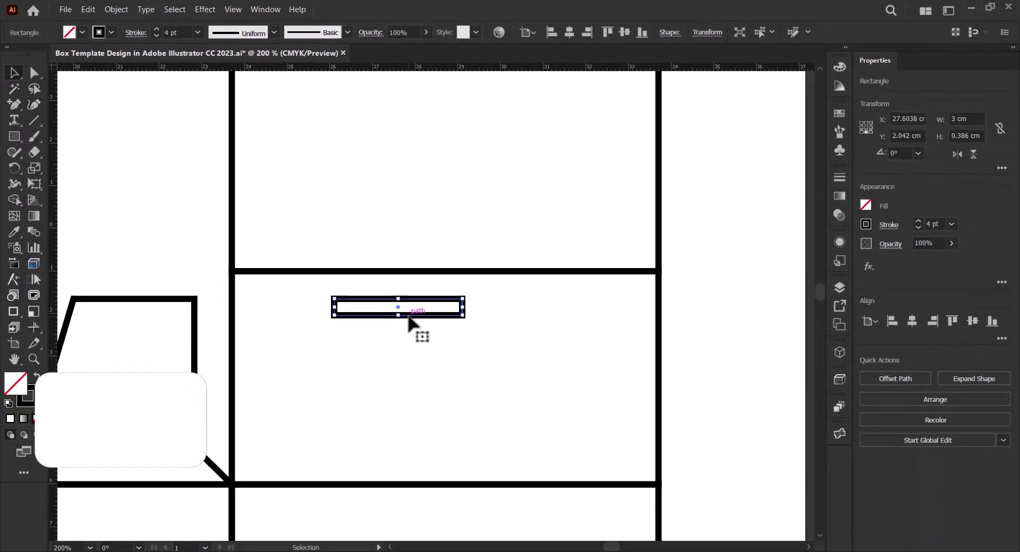
drag(408, 318, 475, 331)
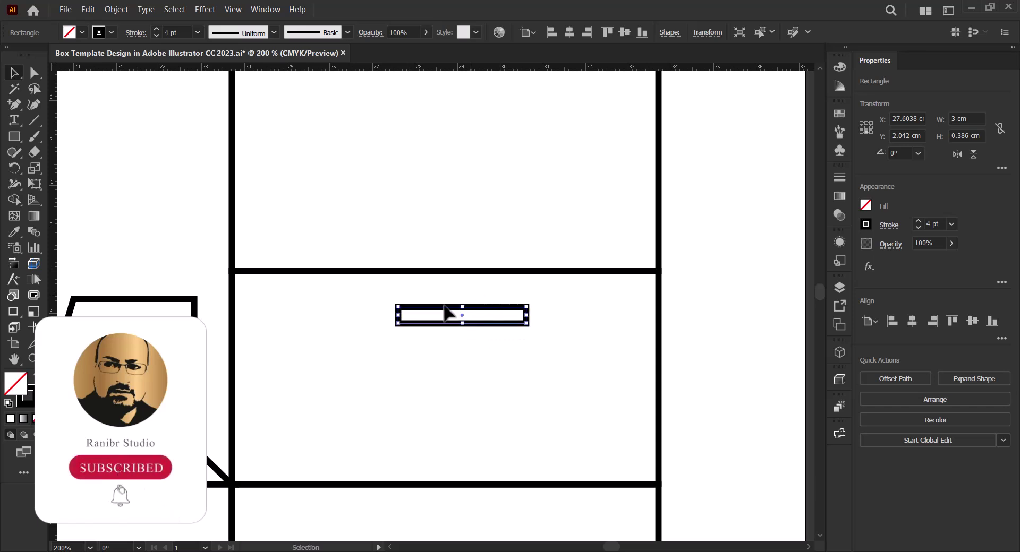
Draw a circle about 0.59 cm in diameter and centre it on the top edge of the slot rectangle.
key(ctrl+equal)
key(ctrl+equal)
key(ctrl+equal)
key(ctrl+equal)
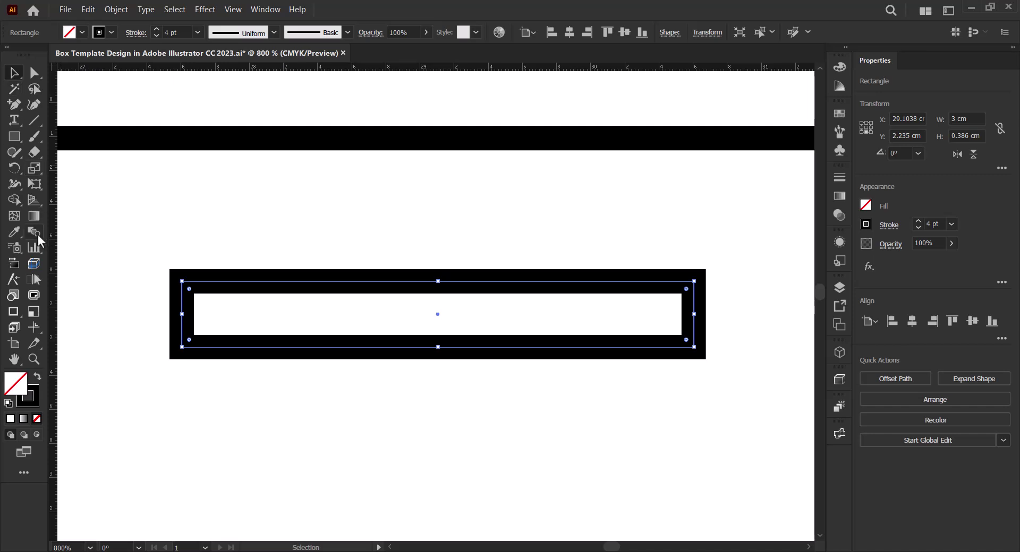
click(21, 139)
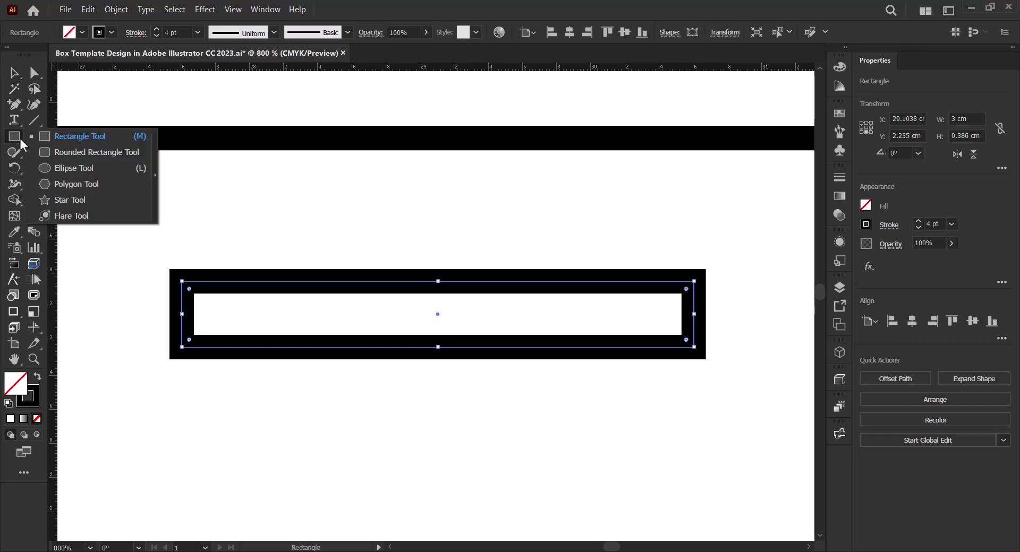
click(75, 166)
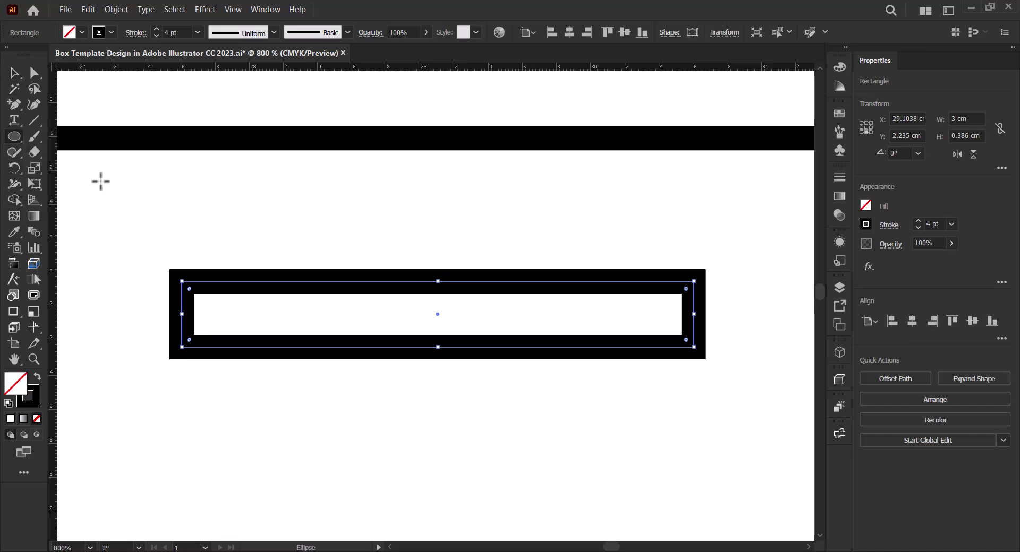
drag(398, 212, 486, 313)
key(v)
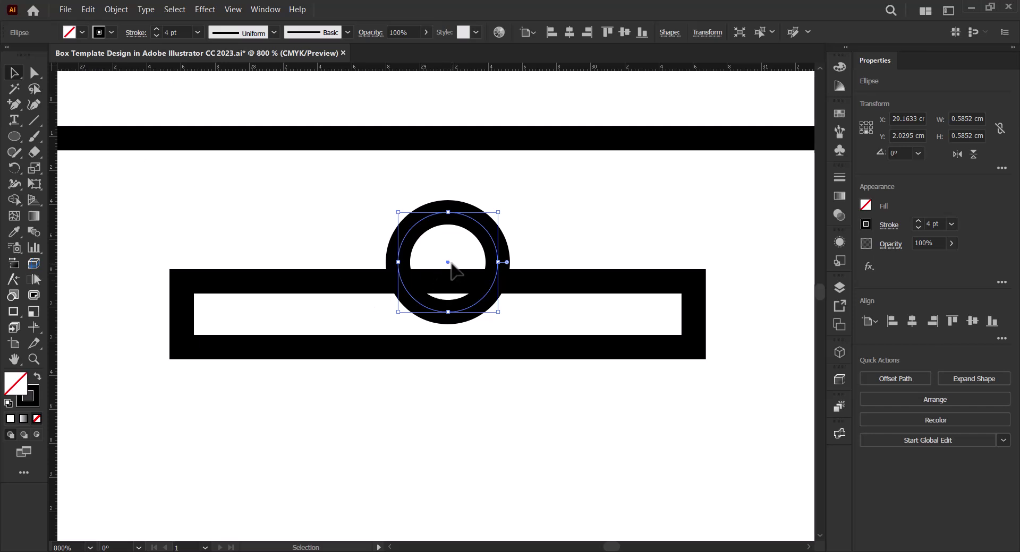
drag(488, 240, 480, 260)
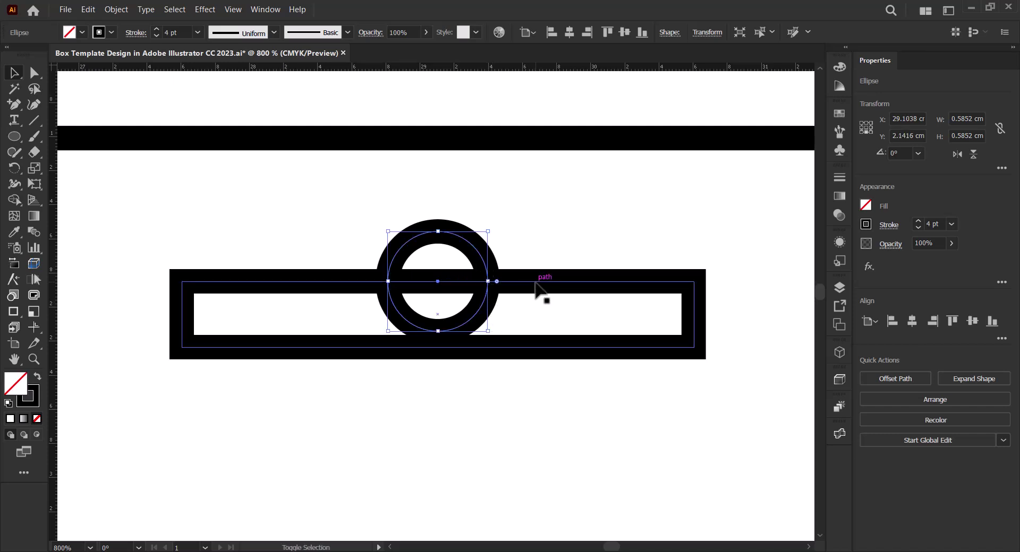
Round all four corners of the slot rectangle fully to give it semicircular ends.
click(191, 266)
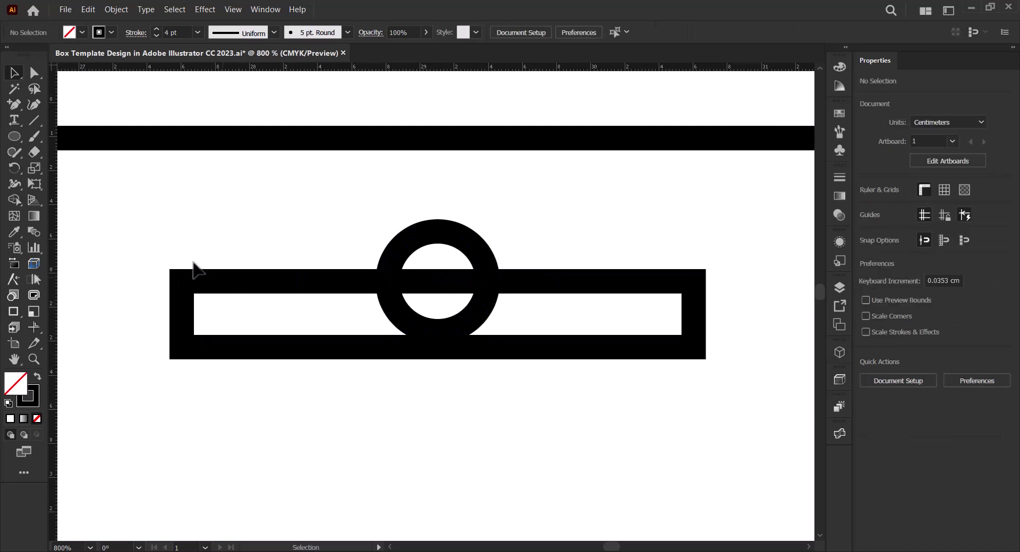
click(199, 289)
key(a)
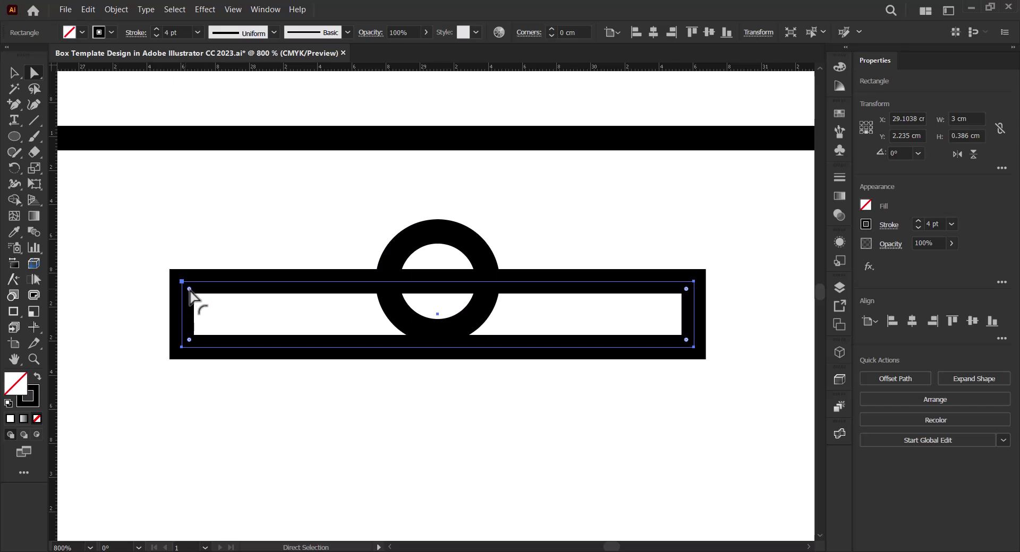
drag(189, 289, 216, 315)
Unite the rounded slot and the circle into a single hanger-hole shape.
click(15, 76)
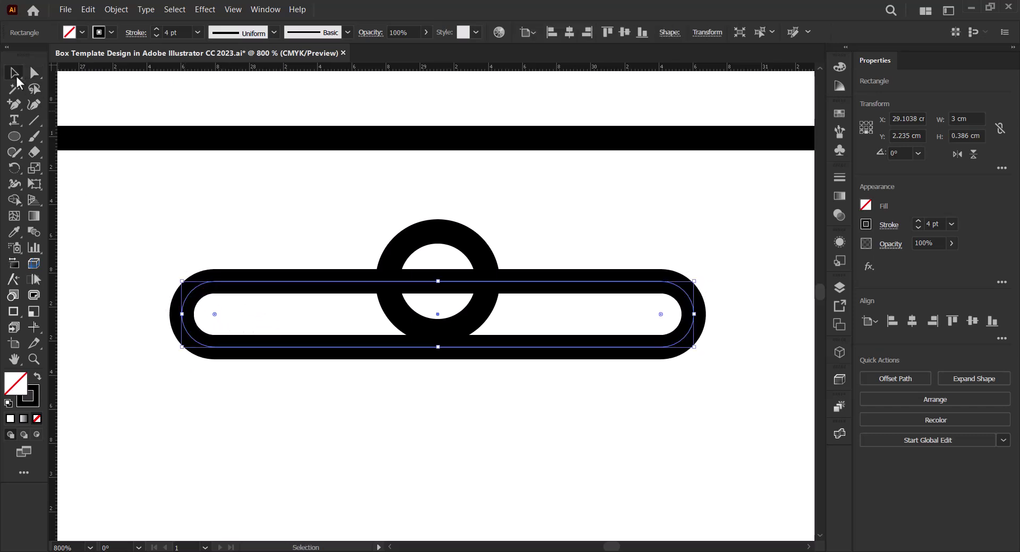
shift+click(475, 262)
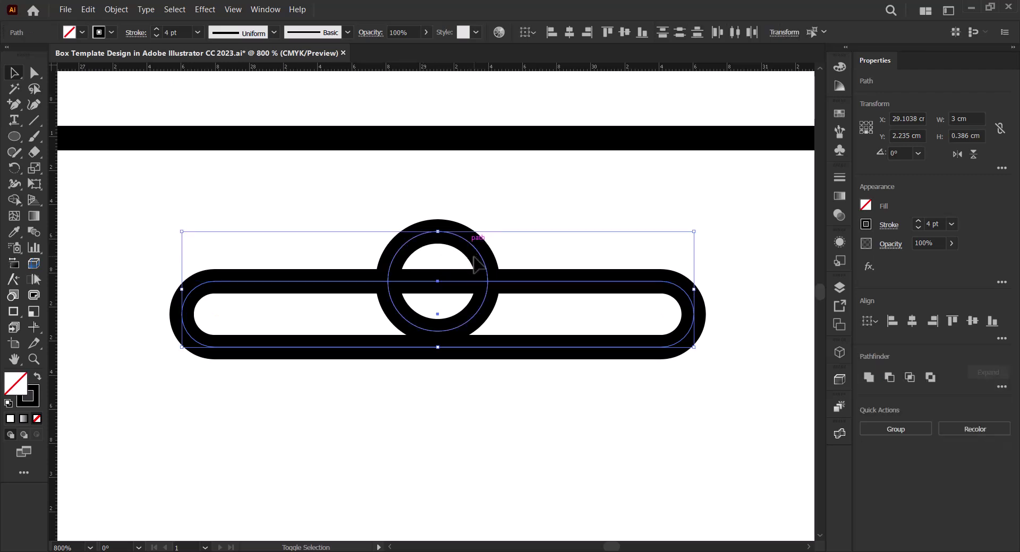
click(867, 378)
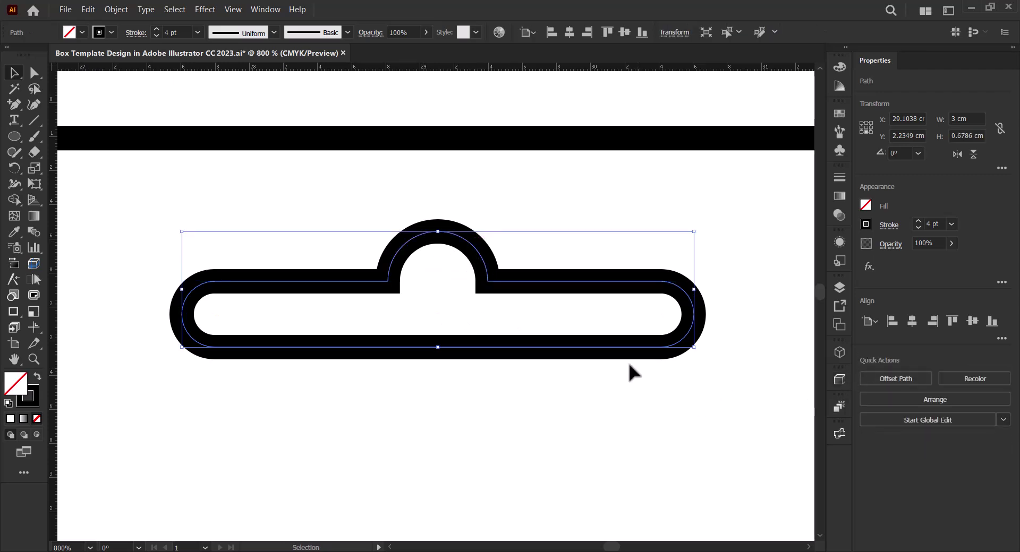
Move the hanger hole down about 0.14 cm and draw a spacer rectangle about 1.21 × 0.68 cm from its top up to the fold line.
scroll(521, 323, down, 2)
drag(566, 345, 506, 350)
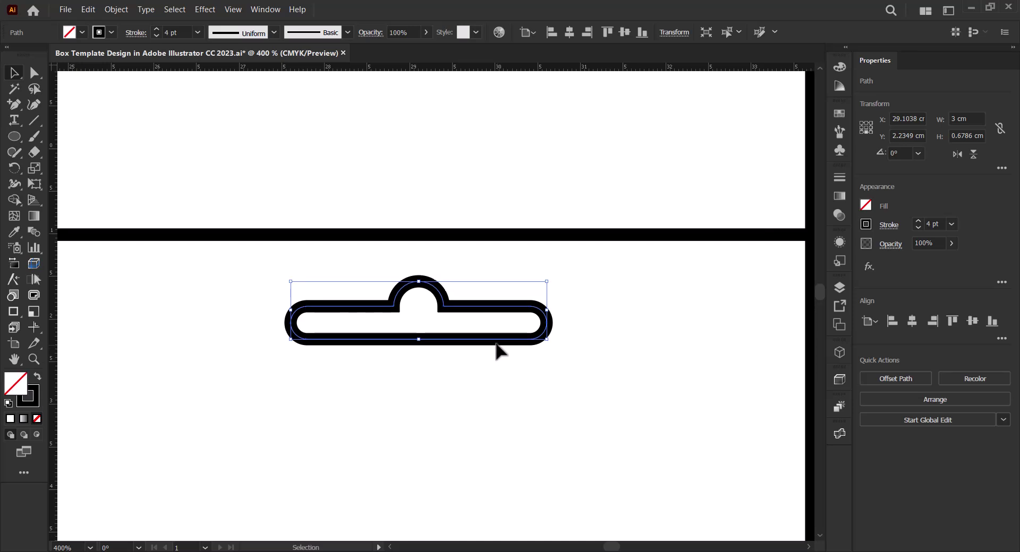
click(489, 350)
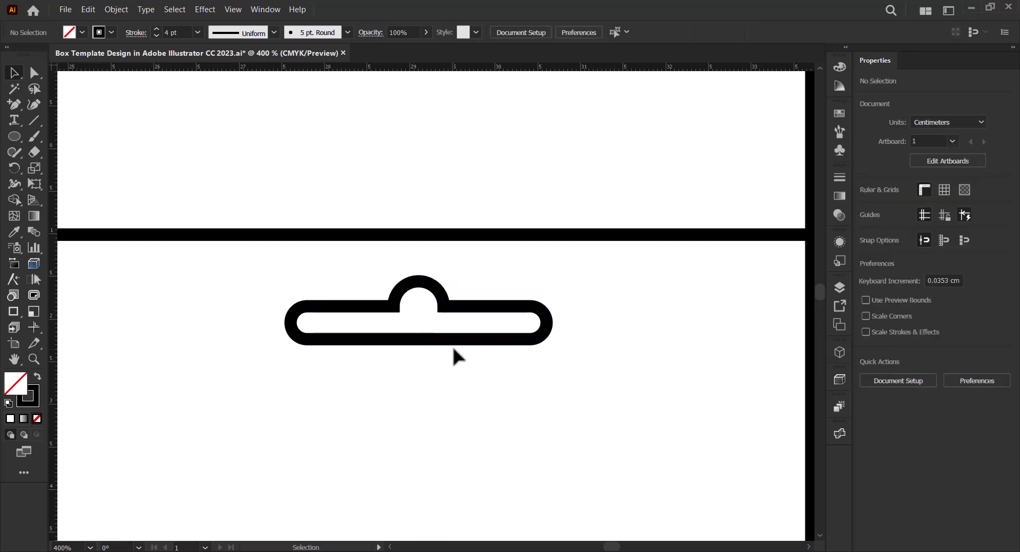
drag(455, 342, 457, 354)
drag(14, 137, 15, 137)
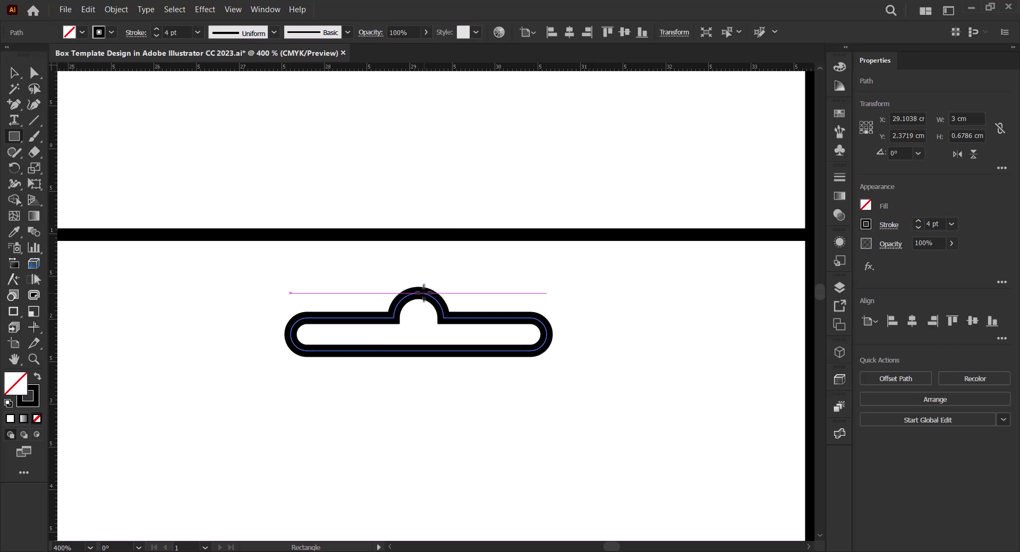
drag(422, 292, 527, 234)
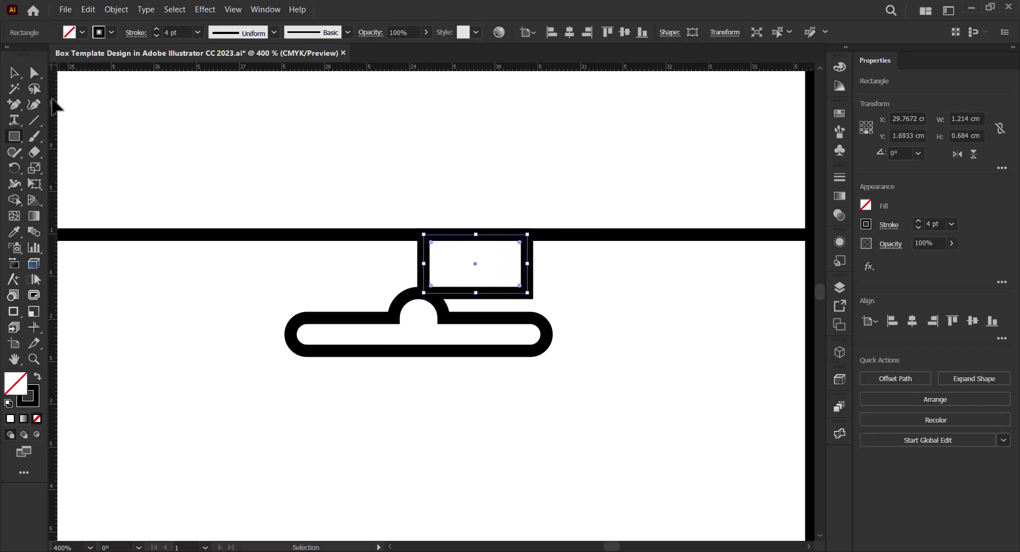
Duplicate the hanger hole and spacer above the fold line, reflected across the horizontal axis, with the copied spacer's bottom edge on the fold line.
click(15, 76)
shift+click(496, 324)
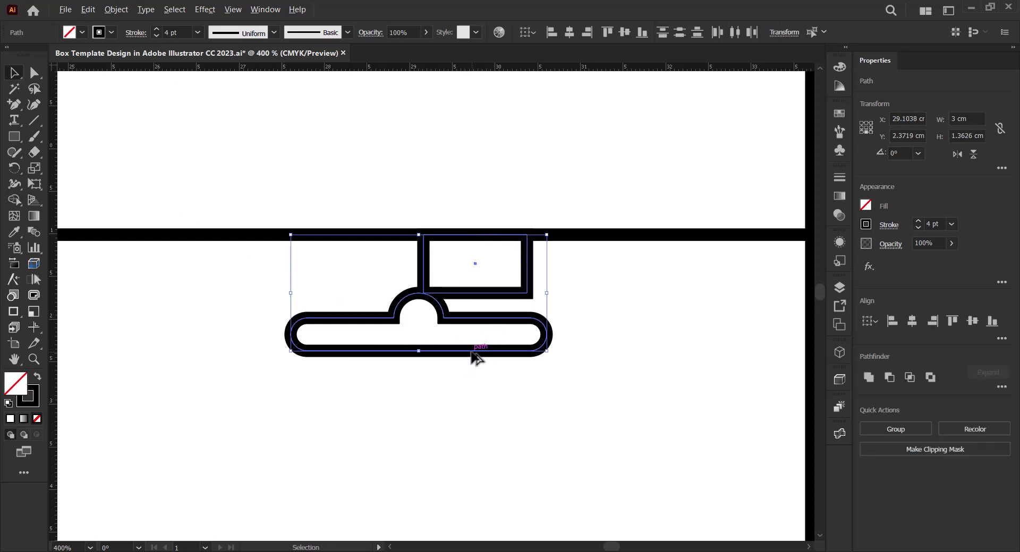
alt+drag(476, 353, 474, 203)
right_click(470, 198)
mouse_move(525, 420)
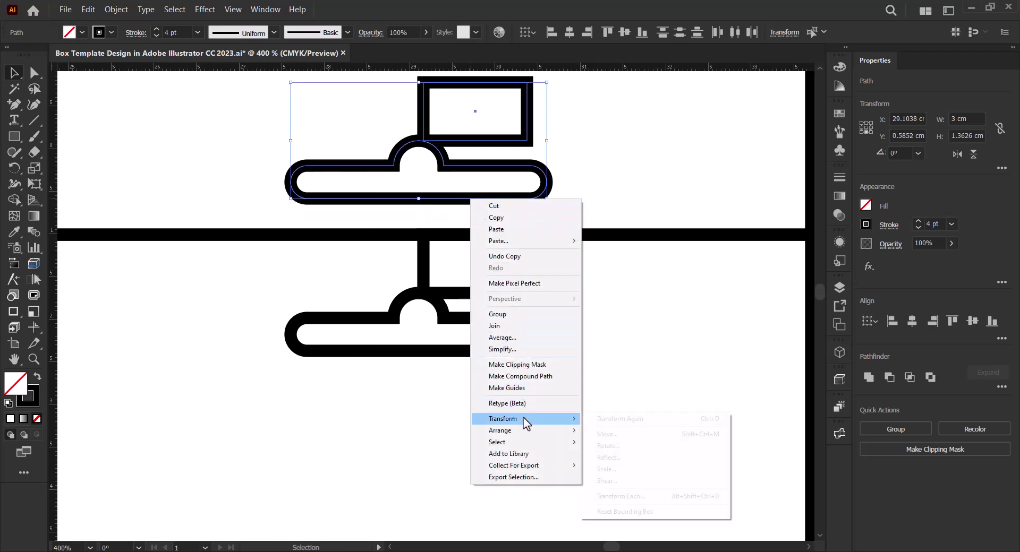
click(610, 458)
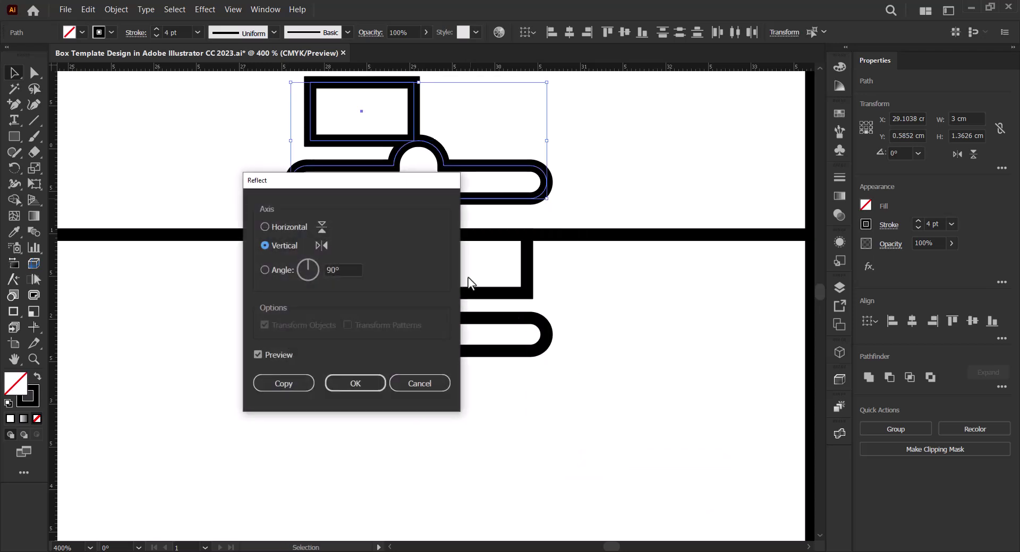
click(281, 228)
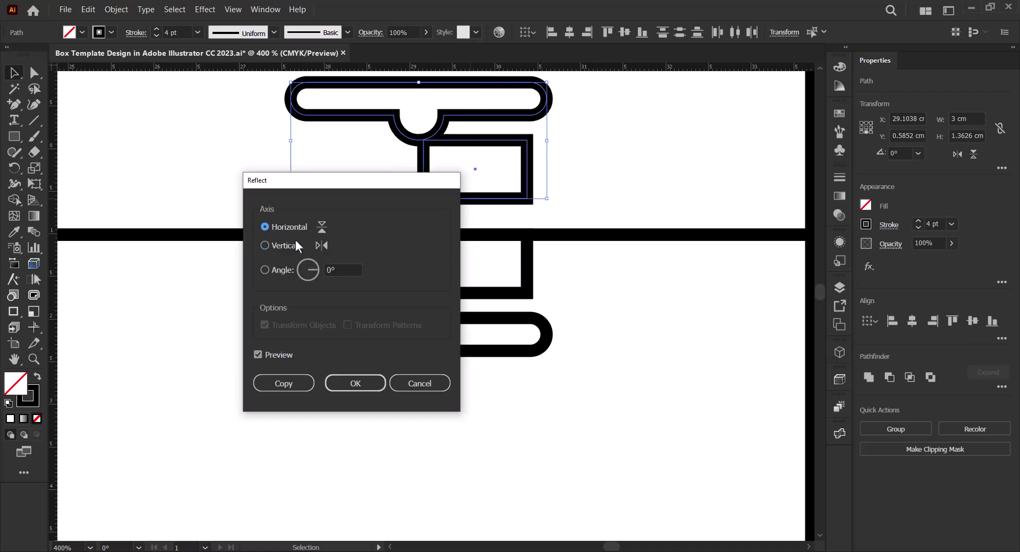
click(356, 384)
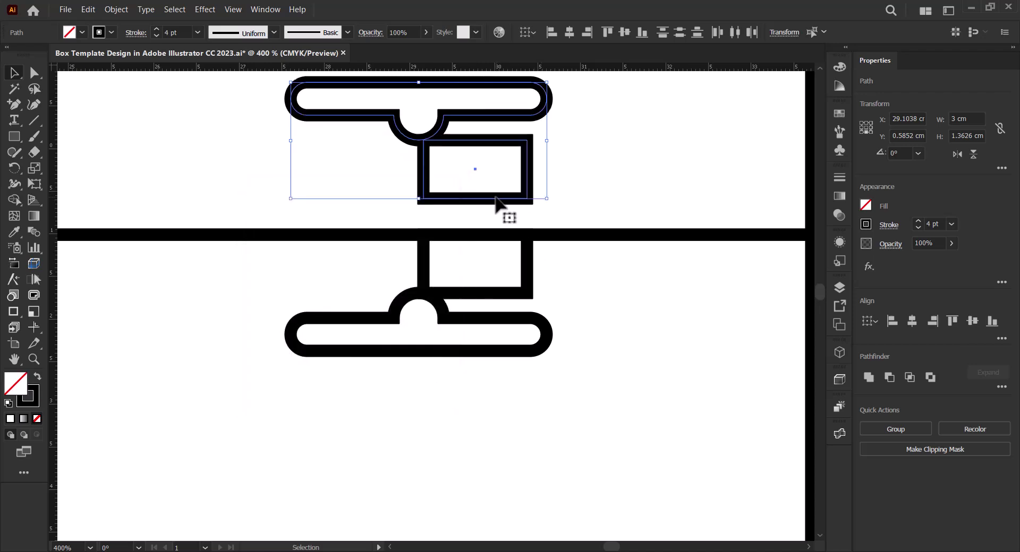
drag(495, 197, 496, 235)
click(560, 194)
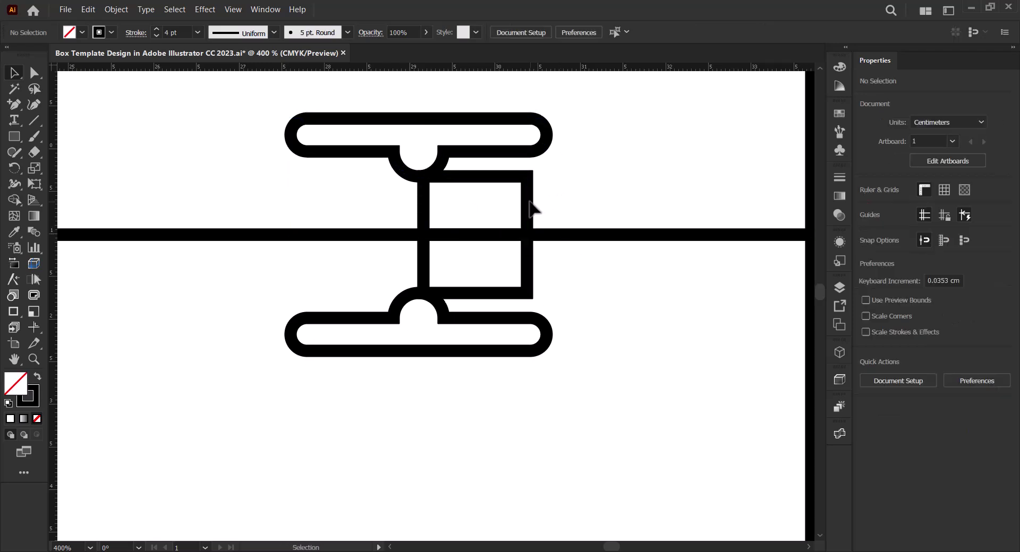
Delete both spacer rectangles, keeping the two mirrored hanger holes.
drag(529, 202, 527, 276)
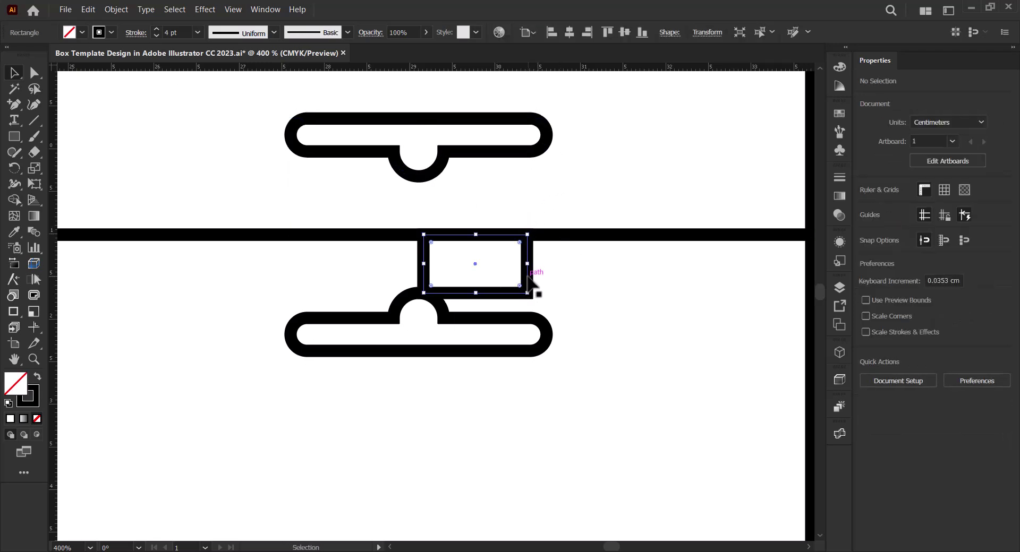
key(Delete)
key(ctrl+1)
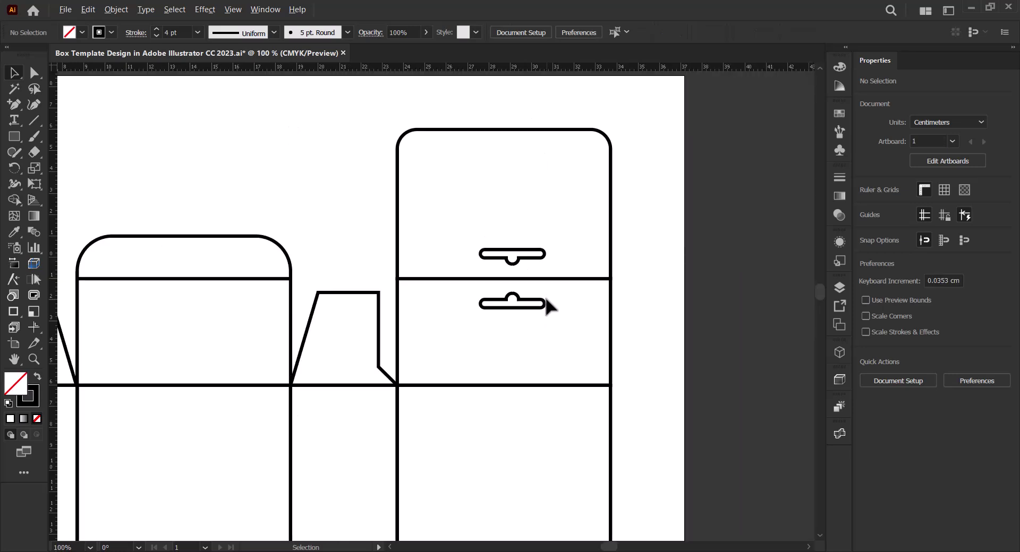
Duplicate the 10 × 15 cm front panel and resize the copy from its center to 7 cm wide and 12 cm high.
scroll(545, 299, down, 1)
drag(540, 308, 519, 283)
click(630, 347)
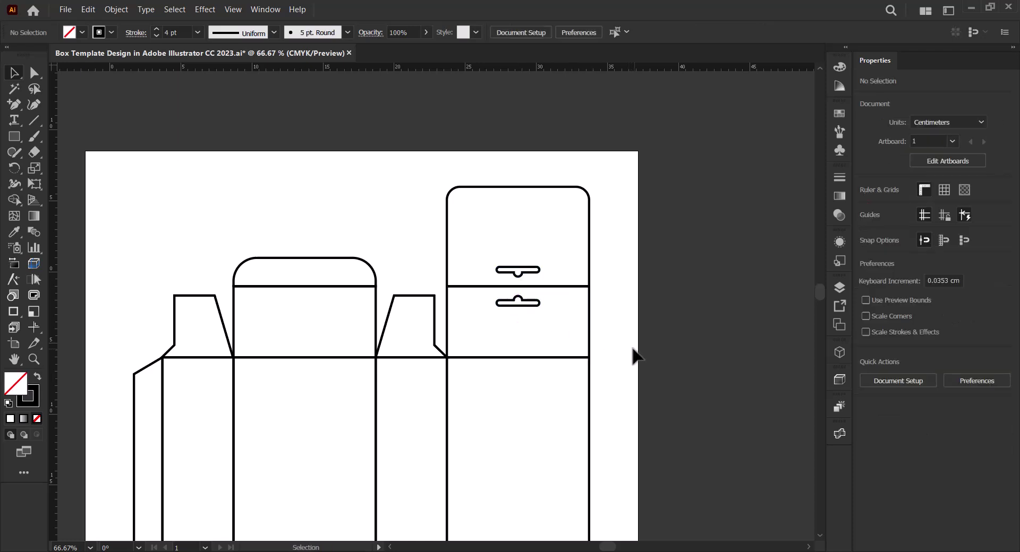
scroll(519, 337, down, 3)
drag(521, 357, 567, 311)
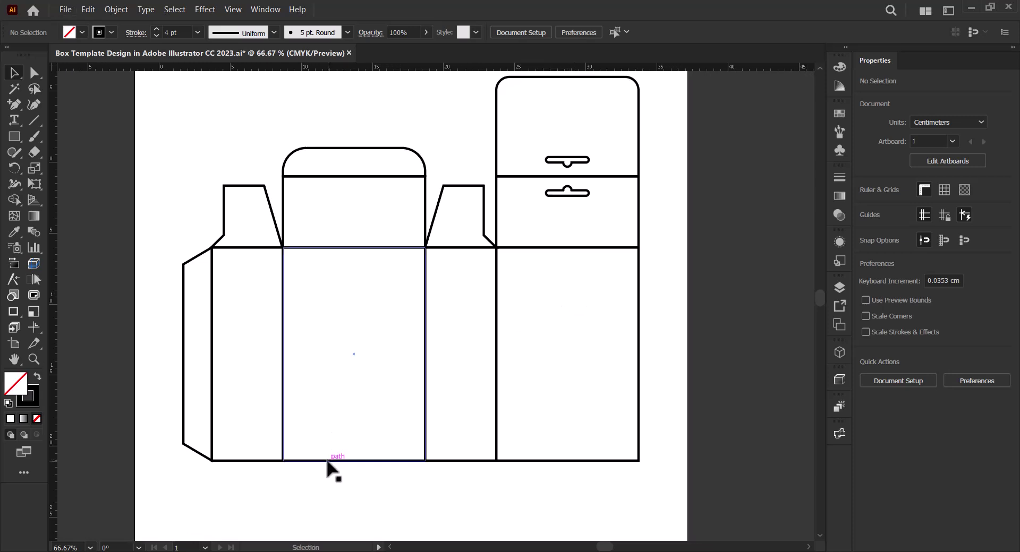
drag(328, 460, 328, 449)
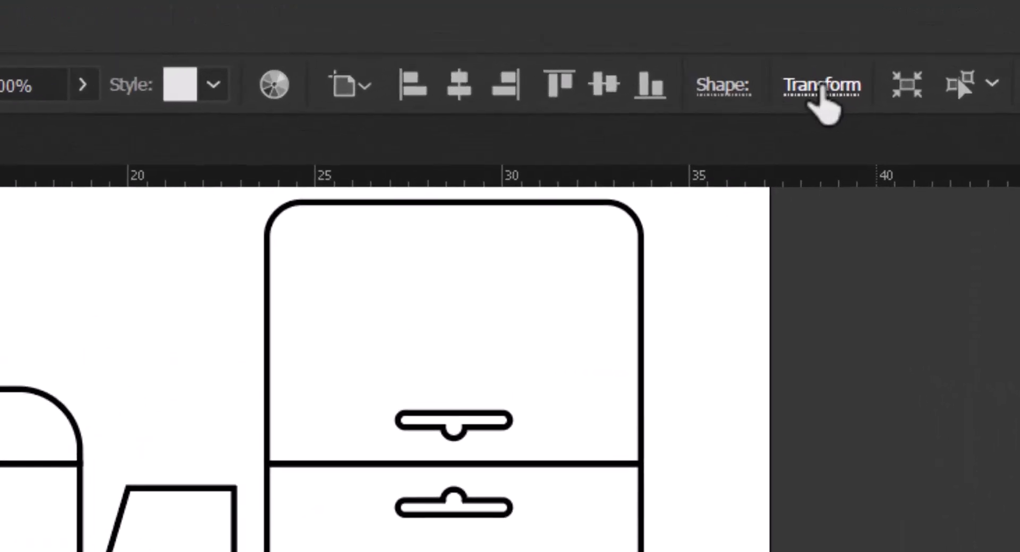
click(744, 52)
click(482, 168)
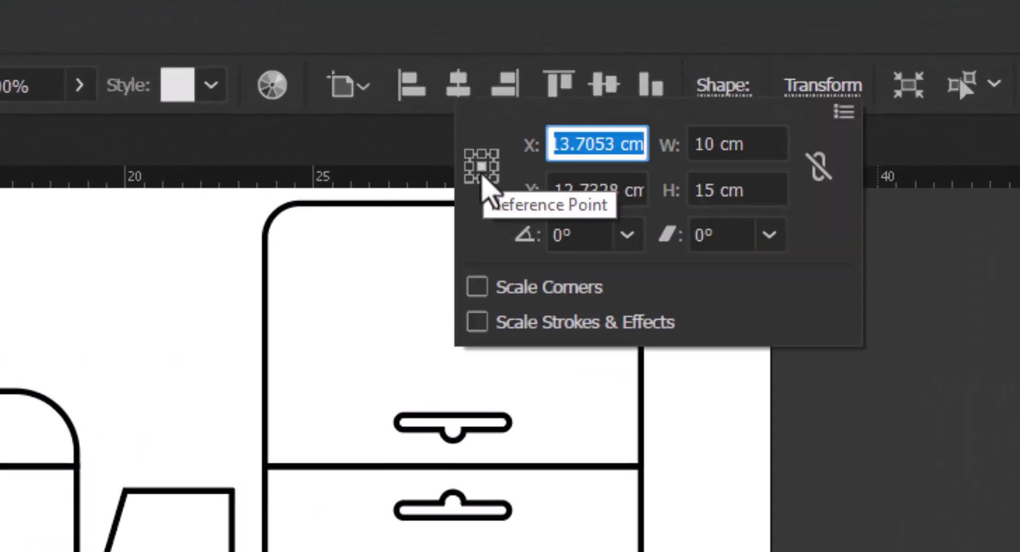
double_click(714, 143)
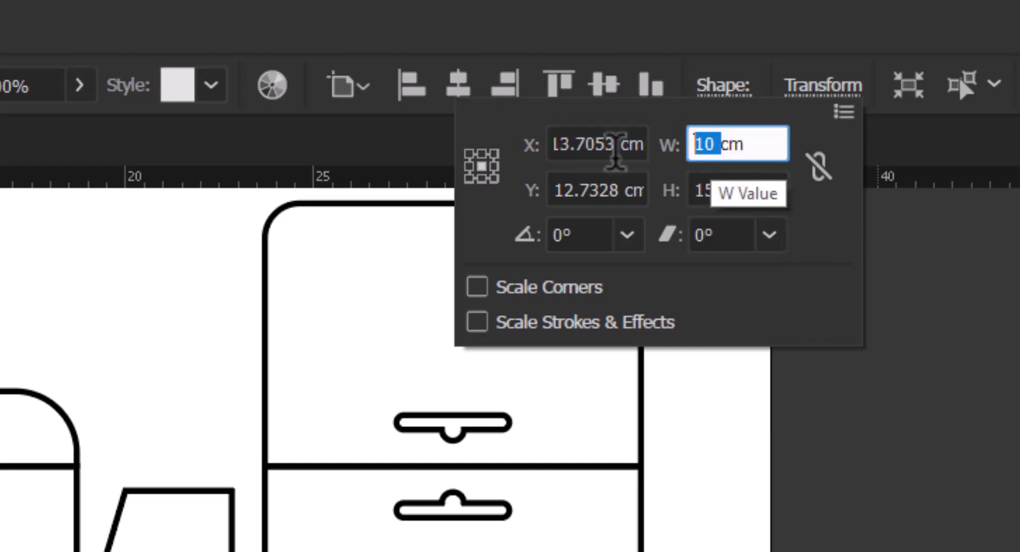
text(7)
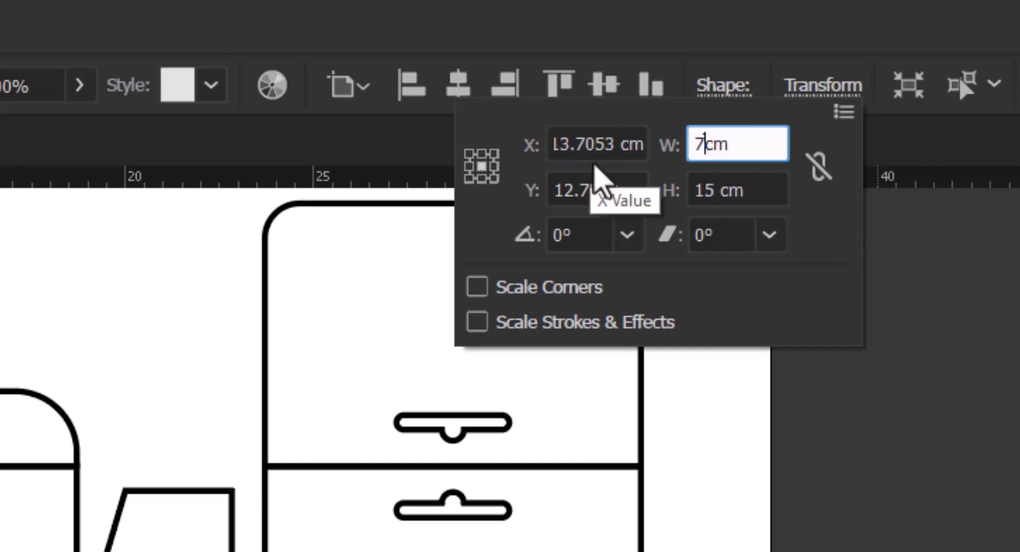
key(Tab)
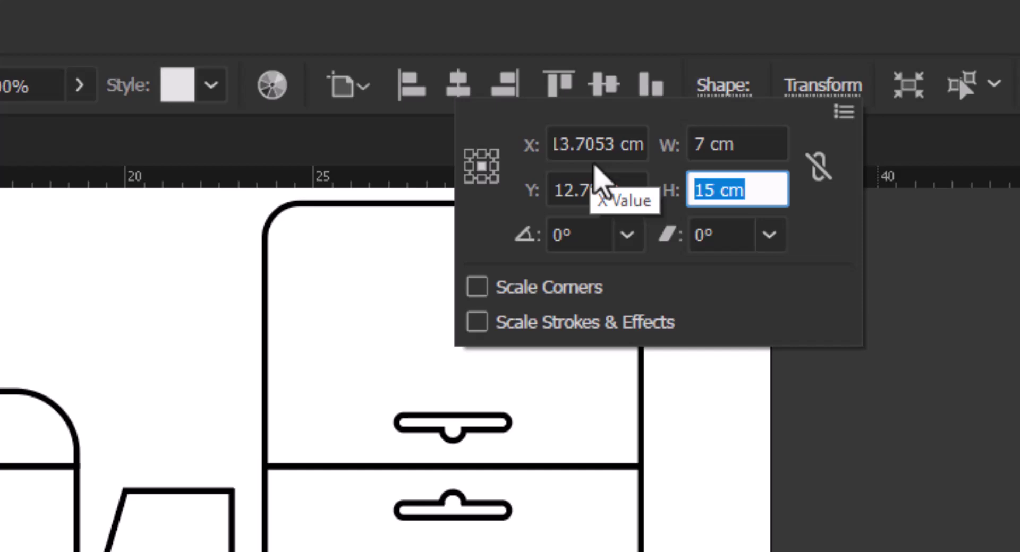
text(12)
key(Return)
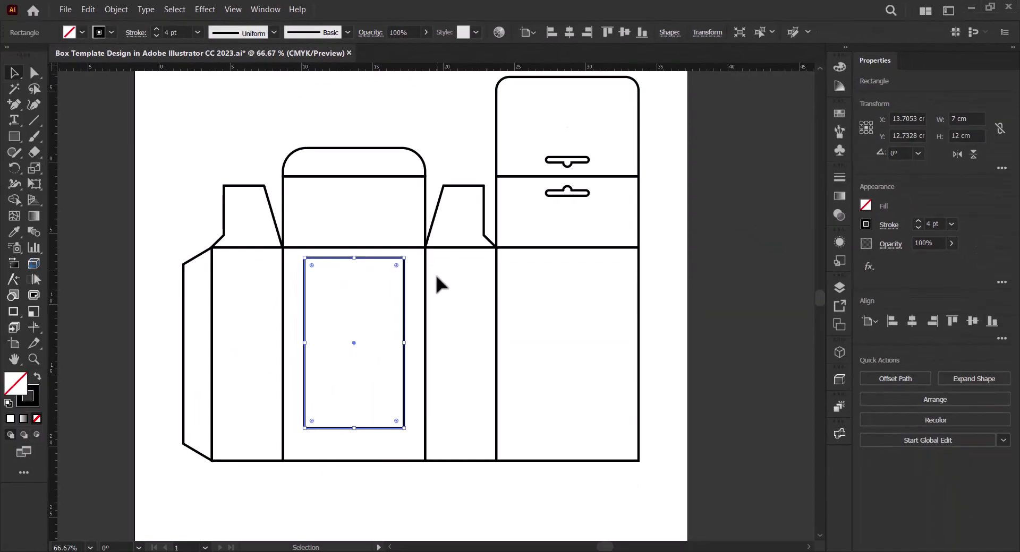
Center the 7 × 12 cm window rectangle vertically in the front panel and round its four corners.
drag(402, 320, 402, 329)
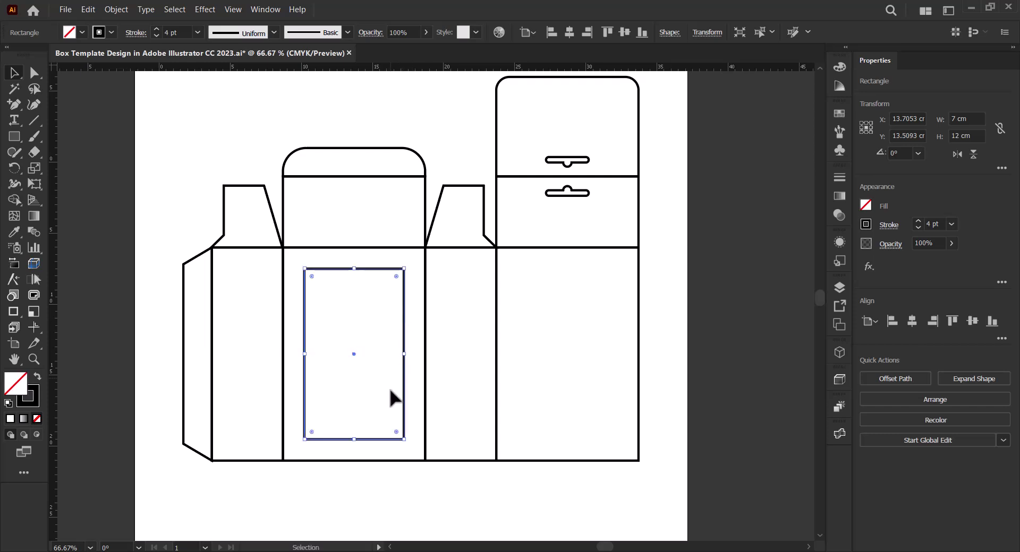
click(410, 490)
scroll(348, 438, up, 3)
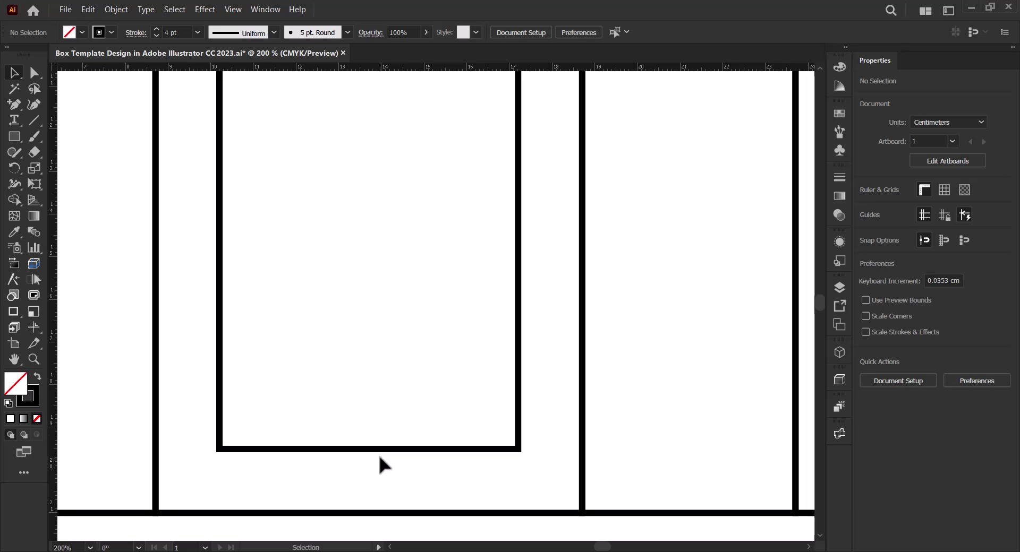
scroll(381, 460, down, 3)
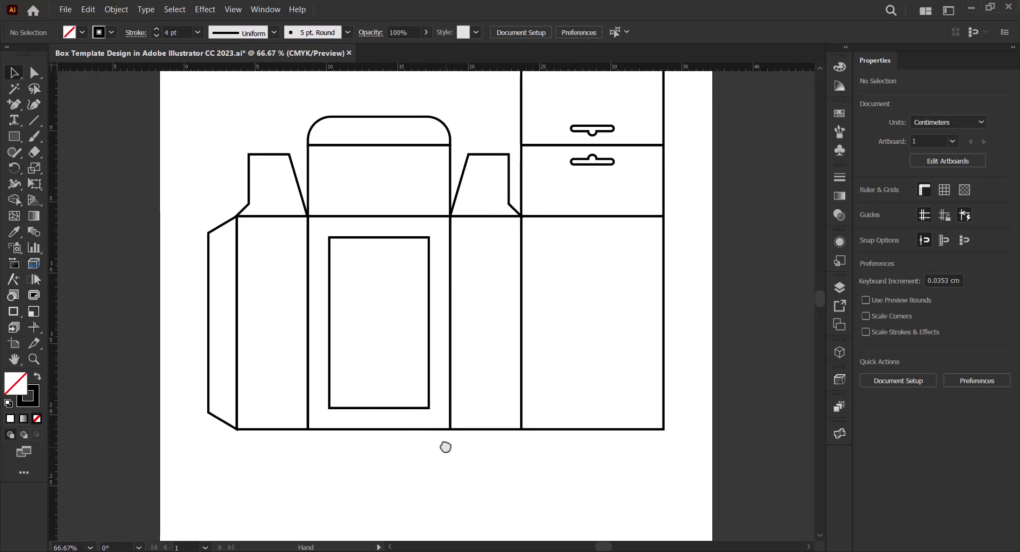
drag(445, 447, 445, 425)
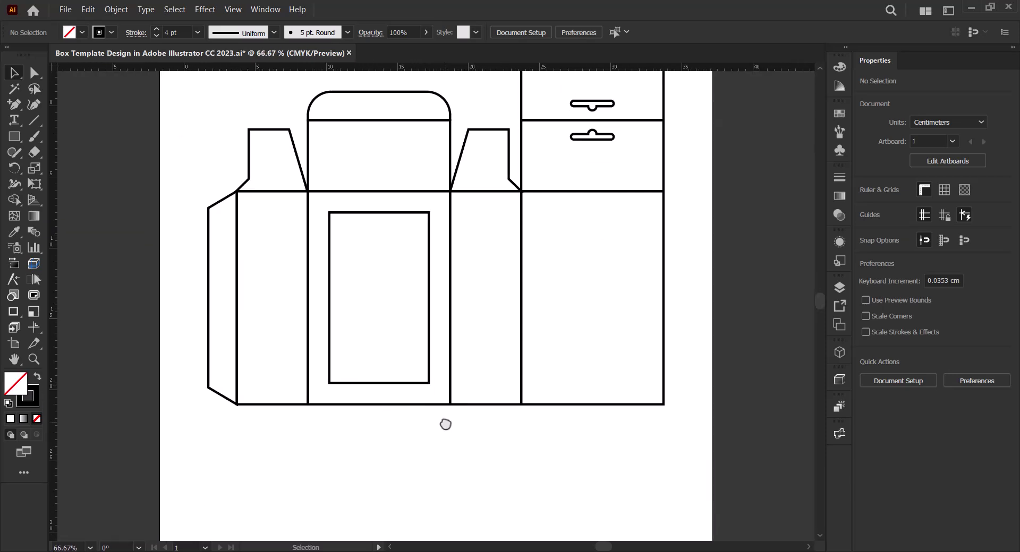
click(429, 370)
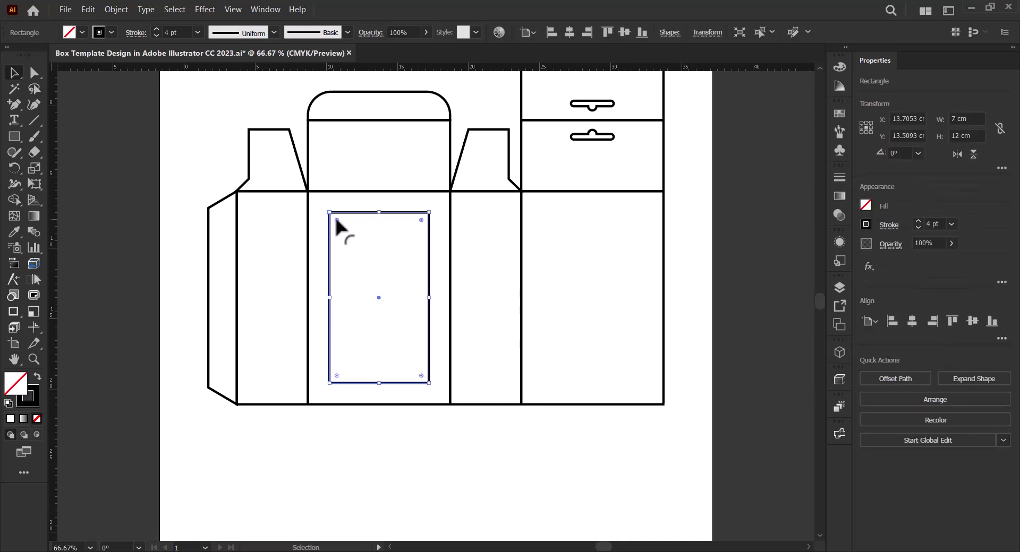
drag(336, 219, 346, 233)
click(372, 270)
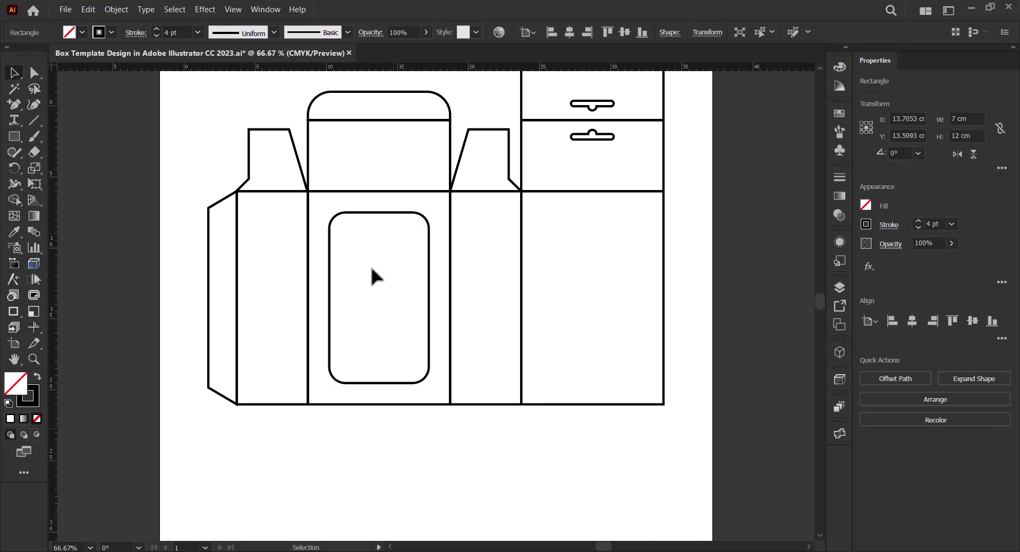
Copy the 10 × 5 cm top panel to below the front panel and reduce the copy's height to 2.5 cm.
drag(307, 134, 313, 426)
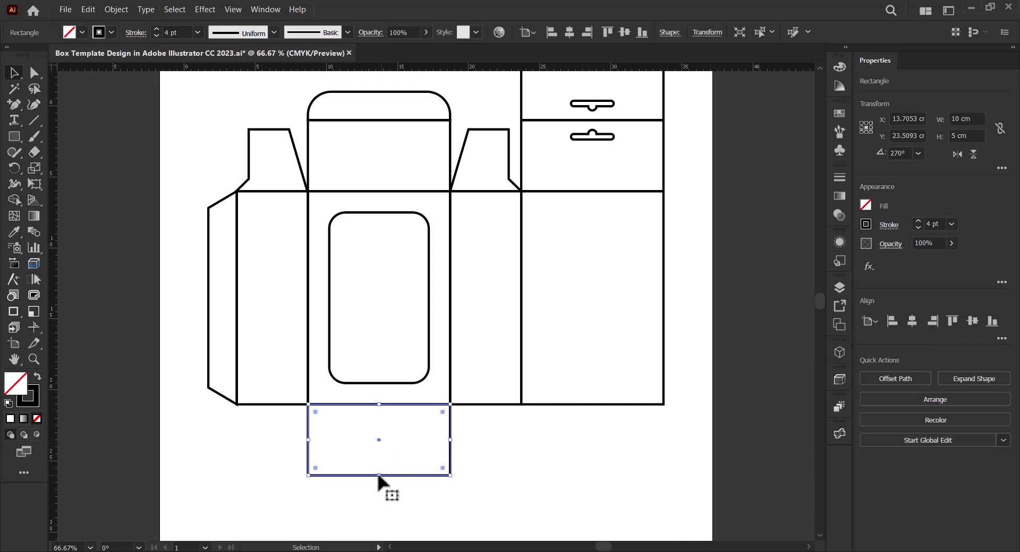
drag(379, 475, 379, 438)
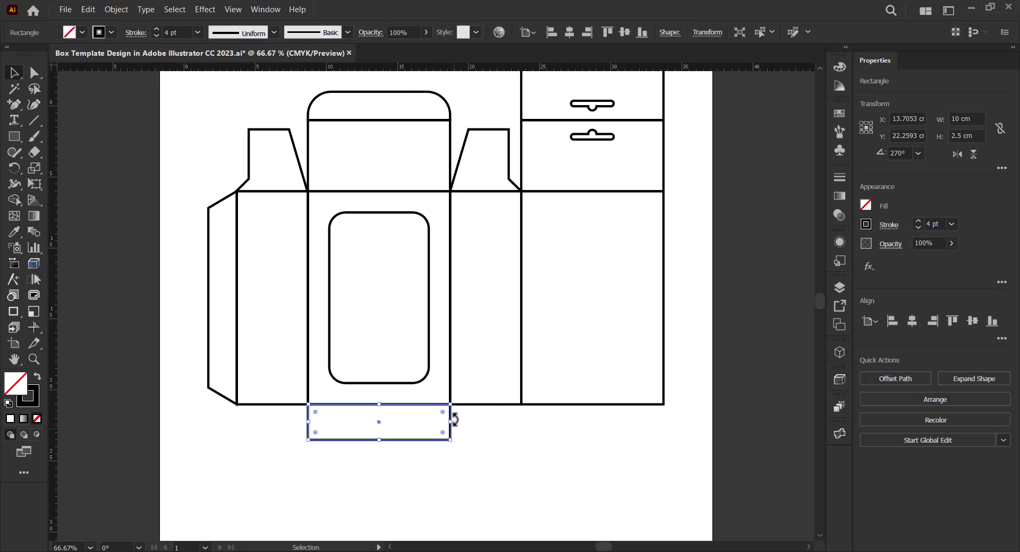
Build a row of three equal 2.5 cm high rectangles beneath the bottom flap and stretch the row to the flap's full 10 cm width.
drag(450, 423, 346, 457)
scroll(364, 474, up, 3)
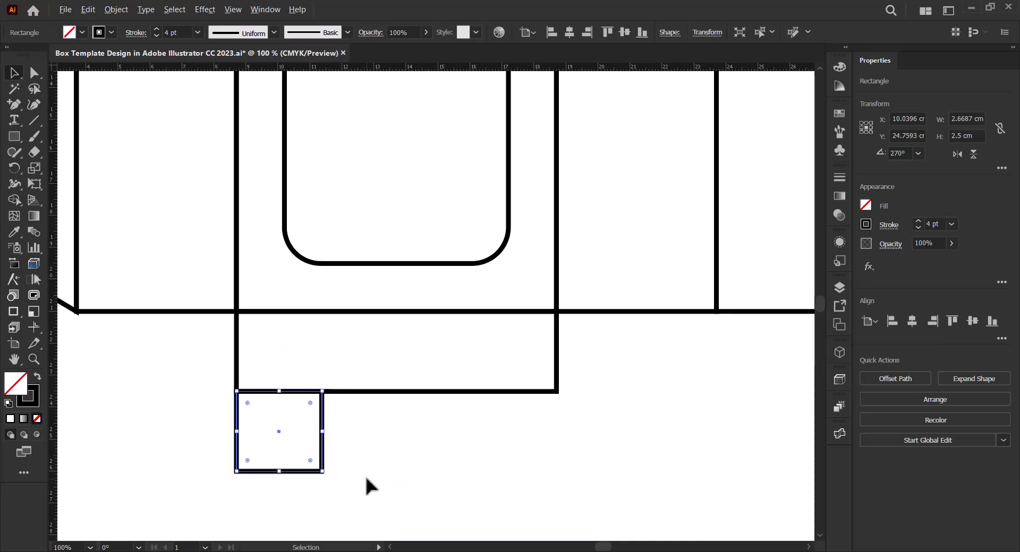
key(alt)
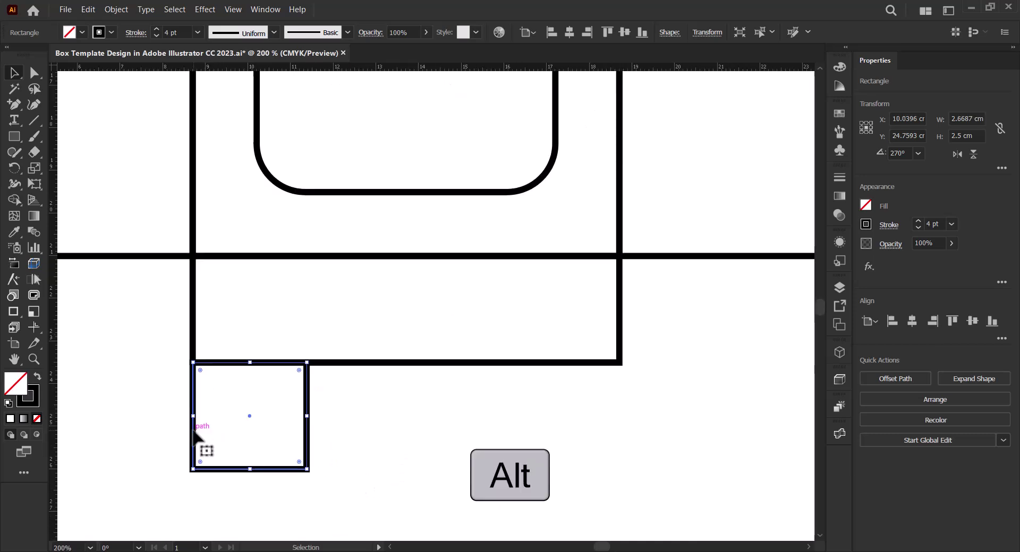
drag(194, 437, 308, 445)
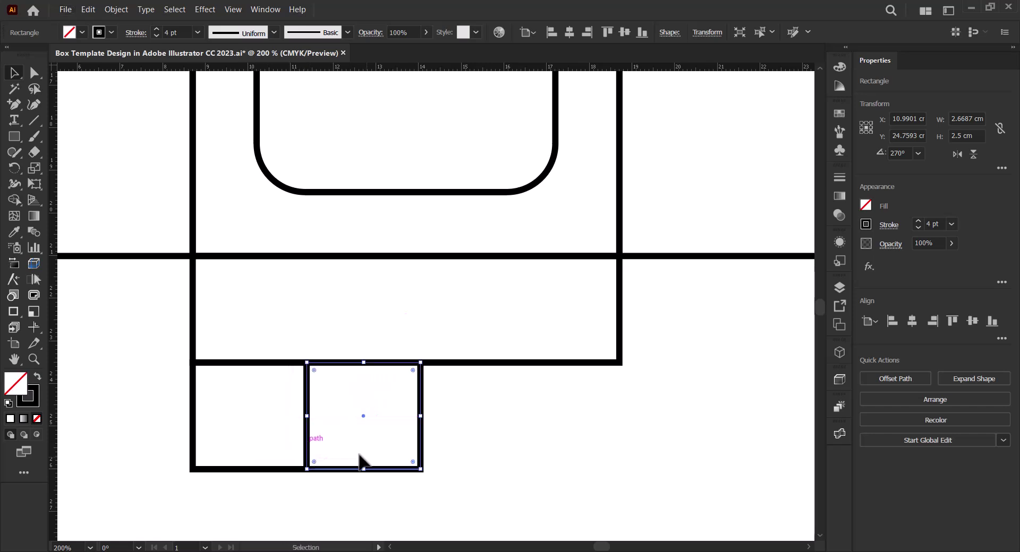
key(alt)
drag(419, 448, 529, 458)
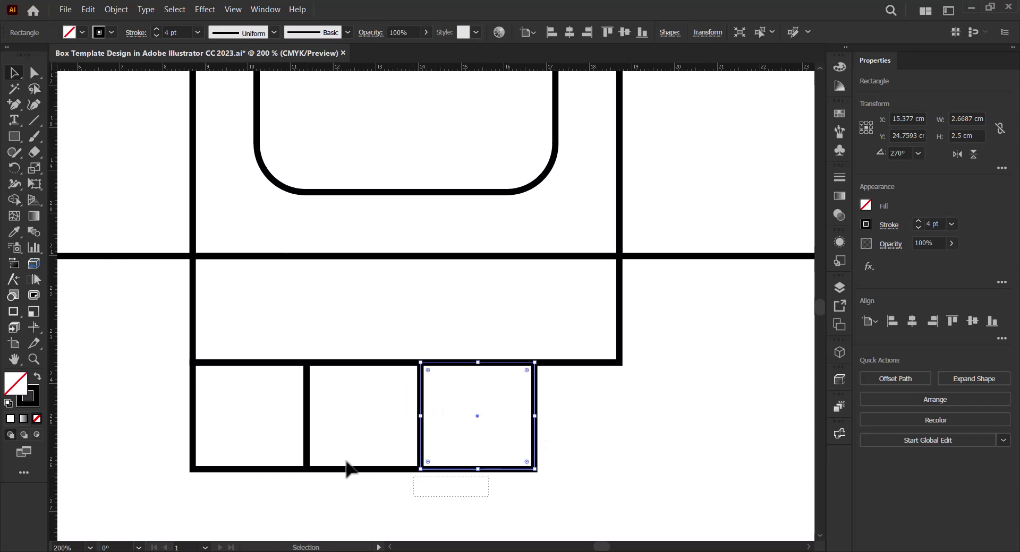
drag(346, 462, 174, 424)
drag(535, 419, 619, 419)
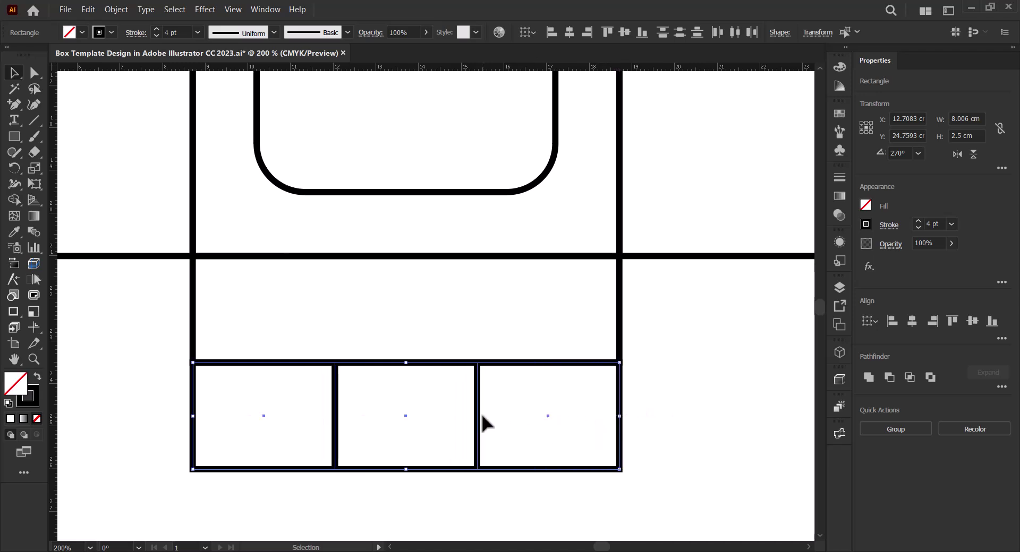
Duplicate the bottom flap together with its three small rectangles to beneath the back panel.
scroll(483, 420, down, 4)
key(space)
drag(508, 446, 445, 443)
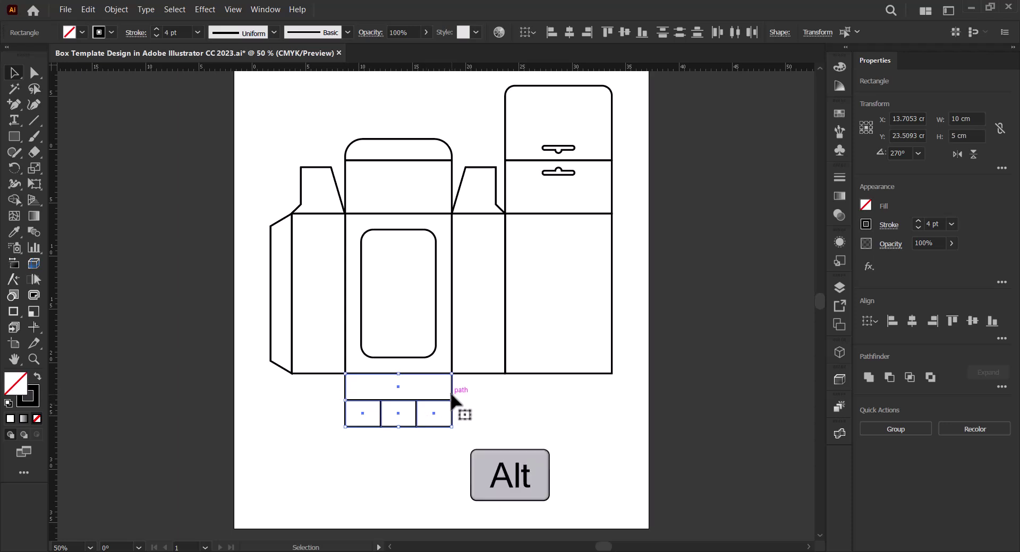
drag(445, 406, 528, 440)
Delete the two outer small rectangles beneath the back panel and the middle one beneath the front panel.
click(654, 412)
scroll(568, 433, up, 1)
key(Delete)
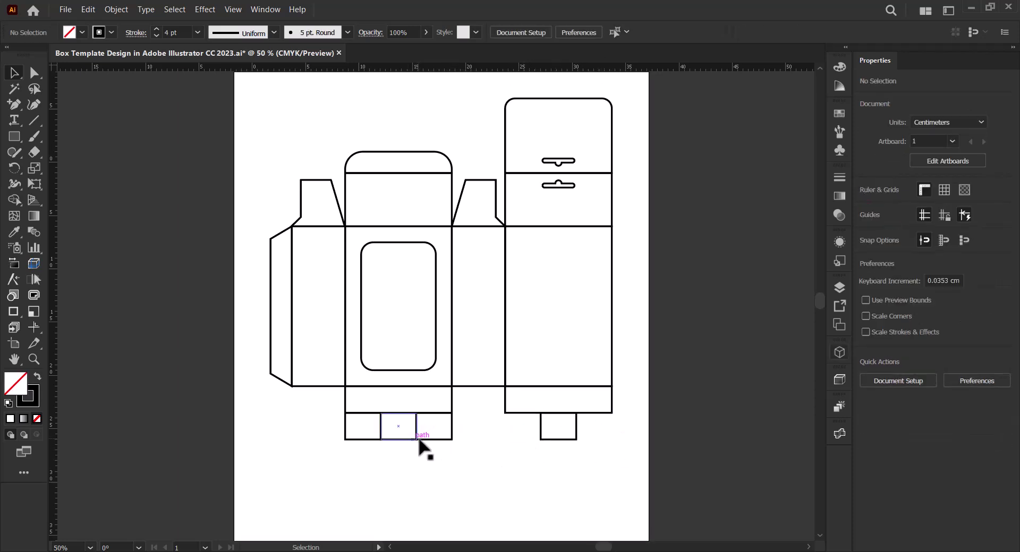
click(405, 439)
key(Delete)
Unite the back bottom flap with its center tab, and the front bottom flap with its two outer tabs.
drag(561, 422, 572, 428)
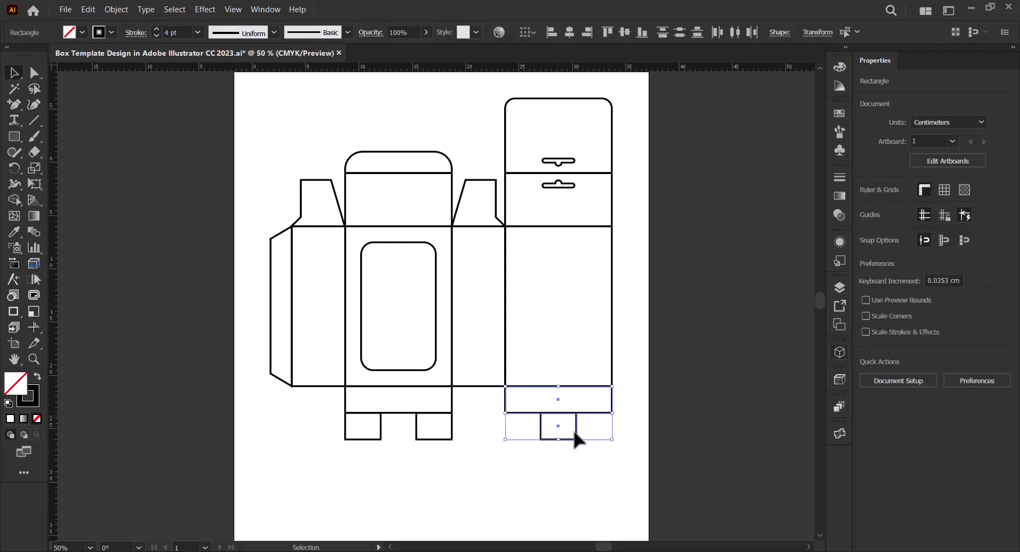
click(869, 377)
drag(439, 456, 382, 407)
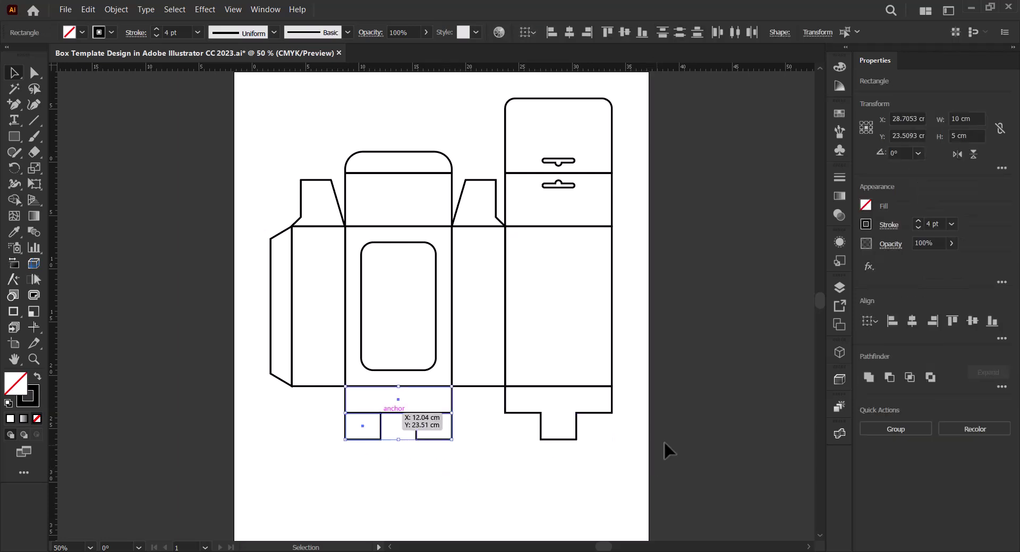
click(869, 377)
Round the two lower corners of the back flap's center tab and the two lower corners beside the front flap's notch.
scroll(510, 450, up, 2)
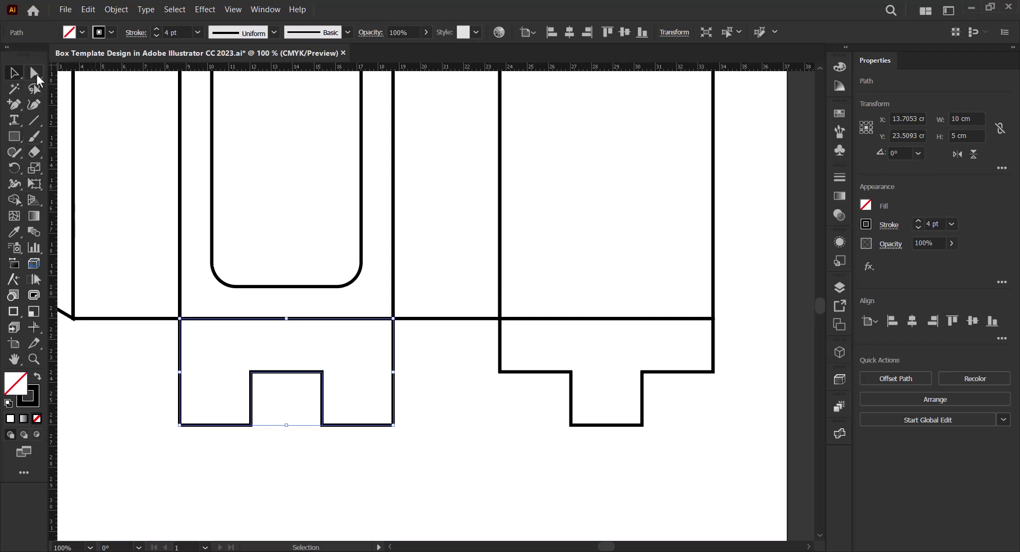
key(a)
click(589, 426)
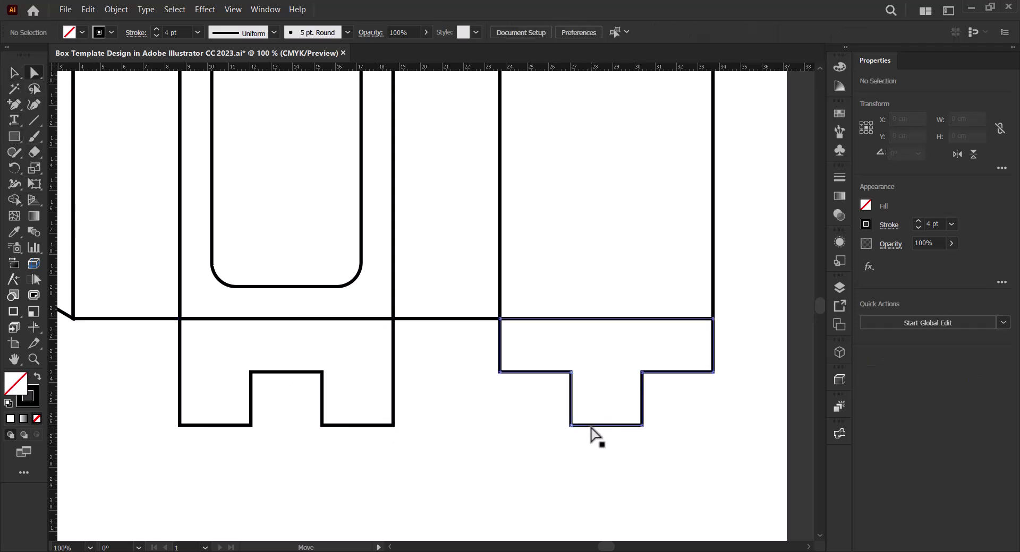
drag(537, 415, 536, 415)
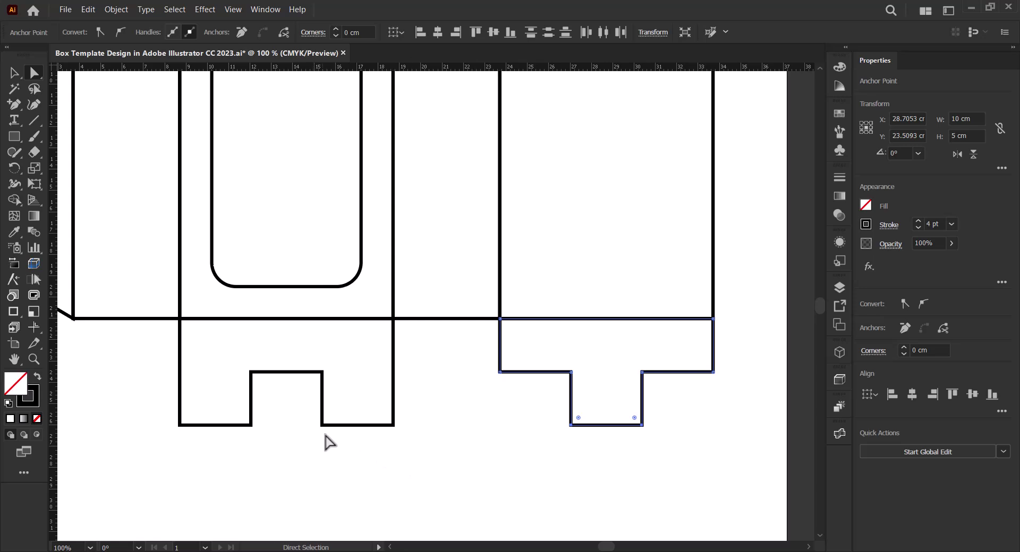
drag(256, 419, 232, 409)
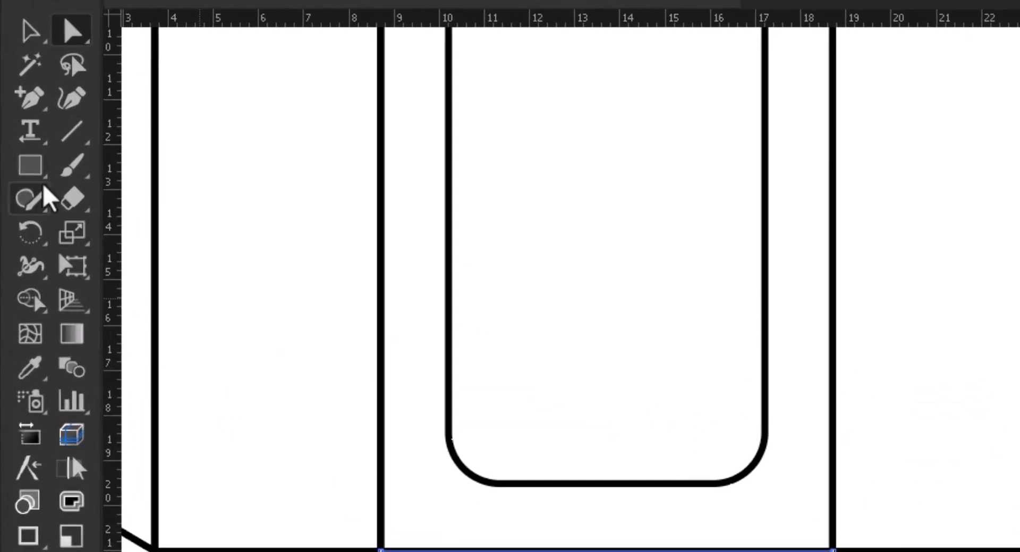
Remove the two outer lower anchor points of the back bottom flap so its sides taper to the center tab.
click(14, 104)
click(79, 168)
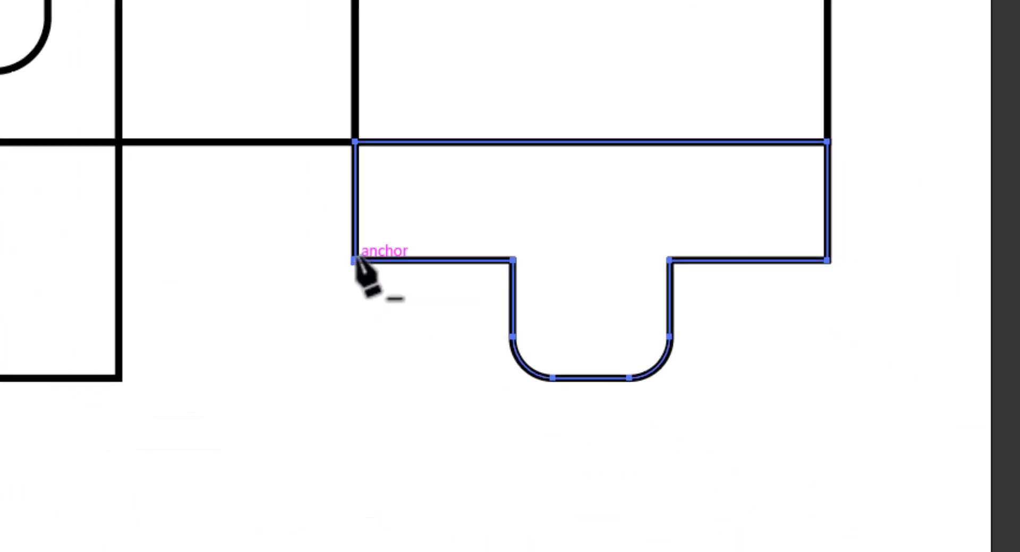
click(355, 260)
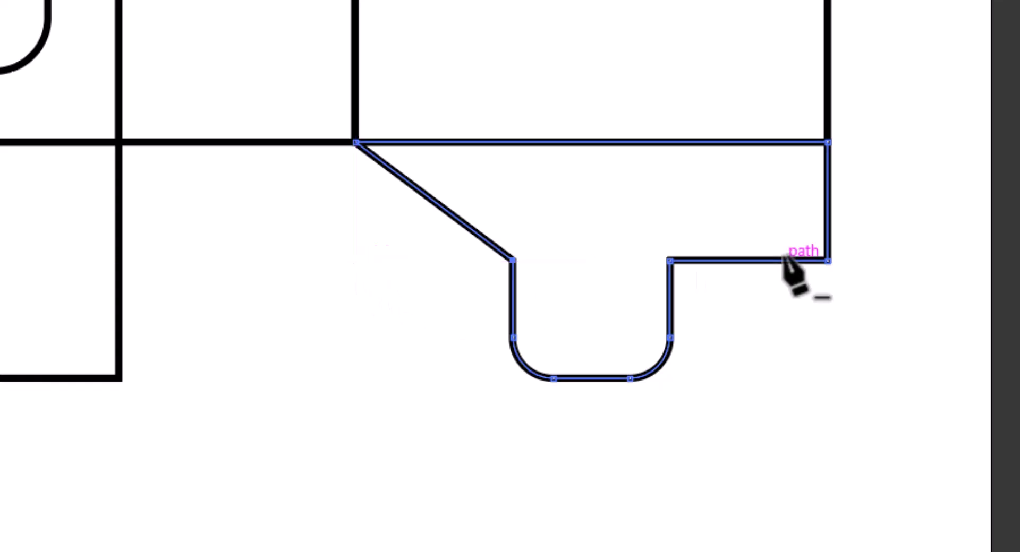
click(826, 261)
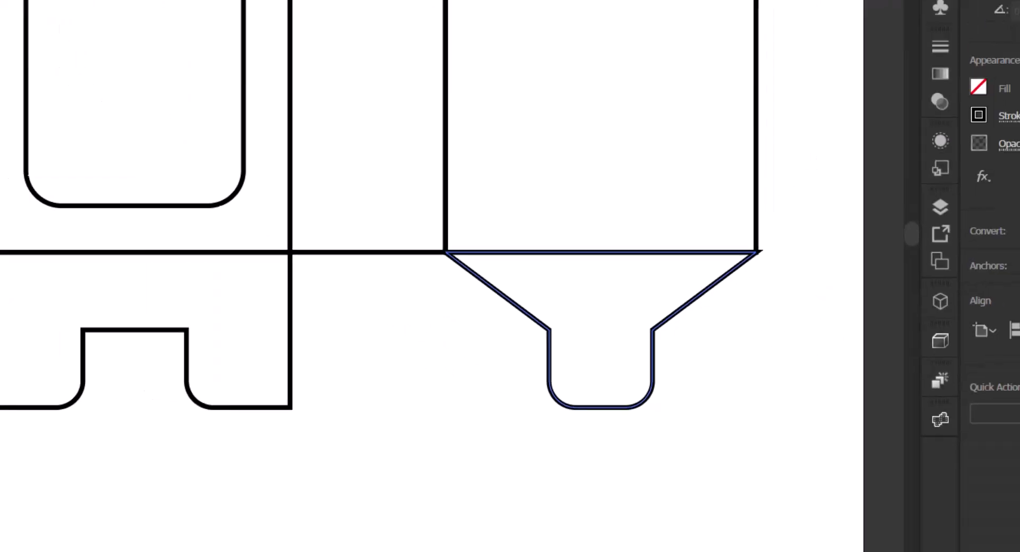
click(14, 73)
click(444, 406)
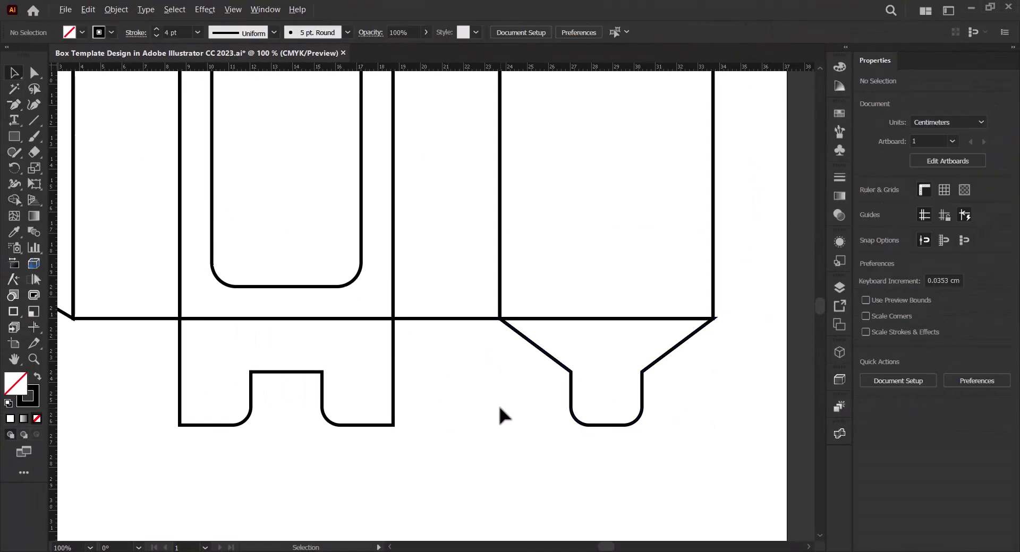
Move the tapered back bottom flap below the front bottom flap and reflect it across the horizontal axis.
key(ctrl+minus)
drag(496, 444, 417, 451)
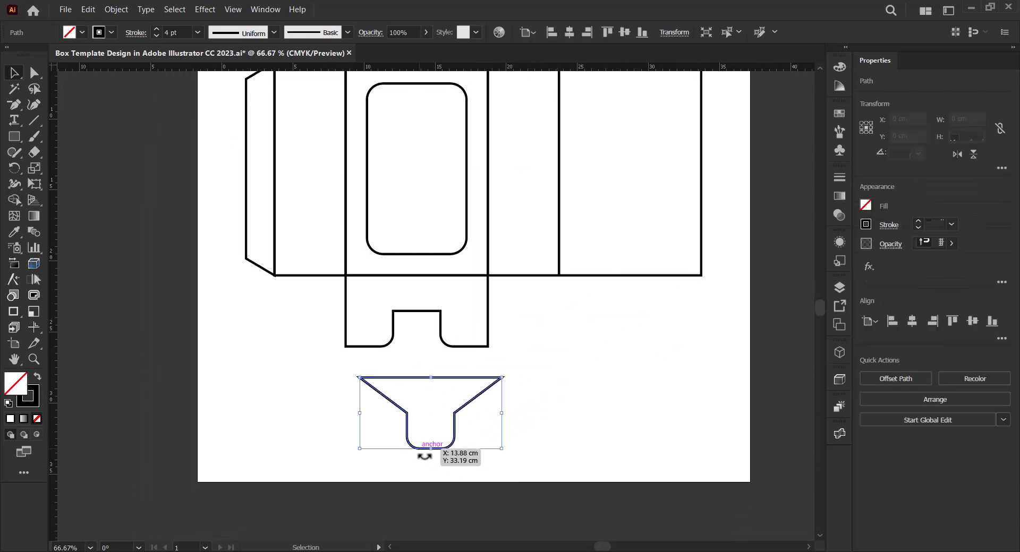
right_click(444, 449)
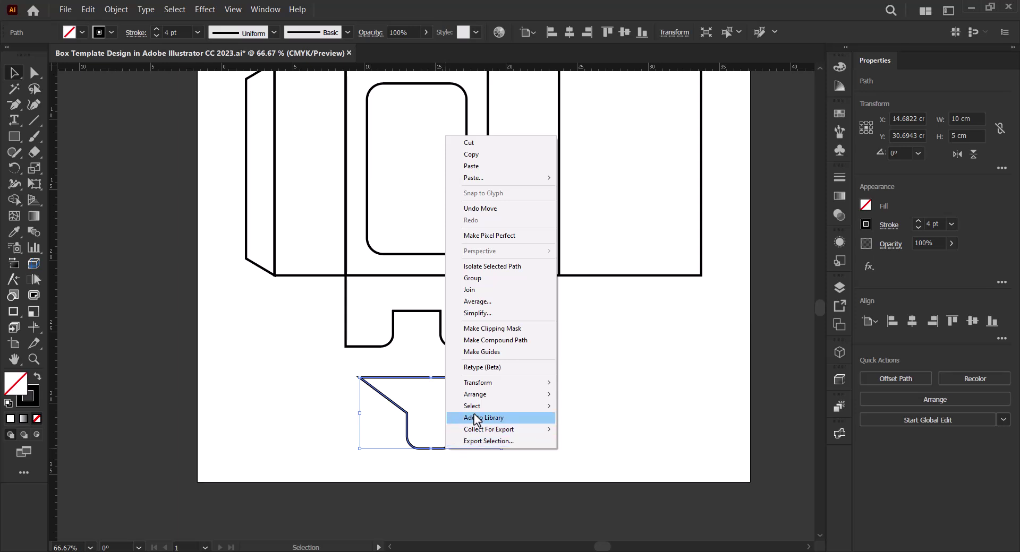
mouse_move(494, 393)
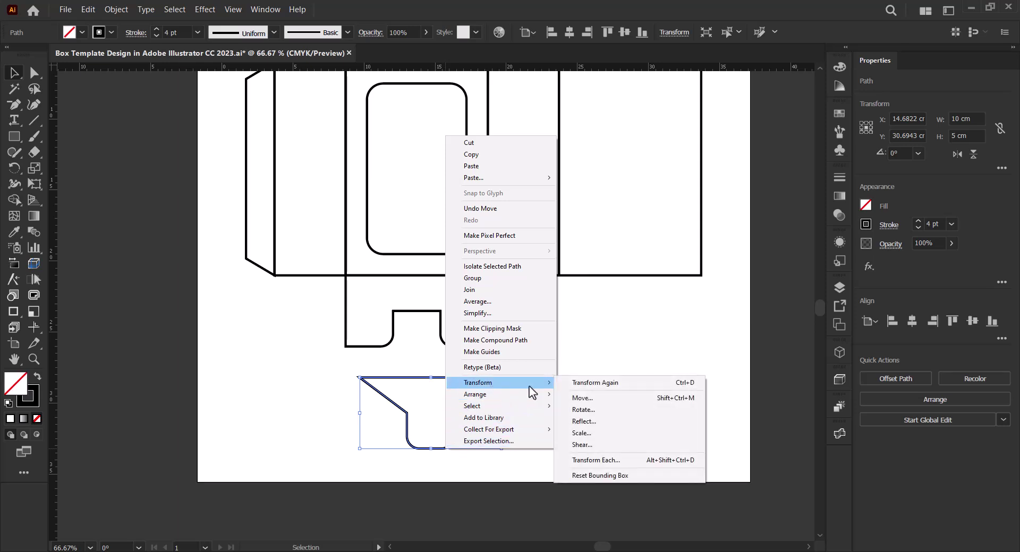
click(605, 423)
click(358, 384)
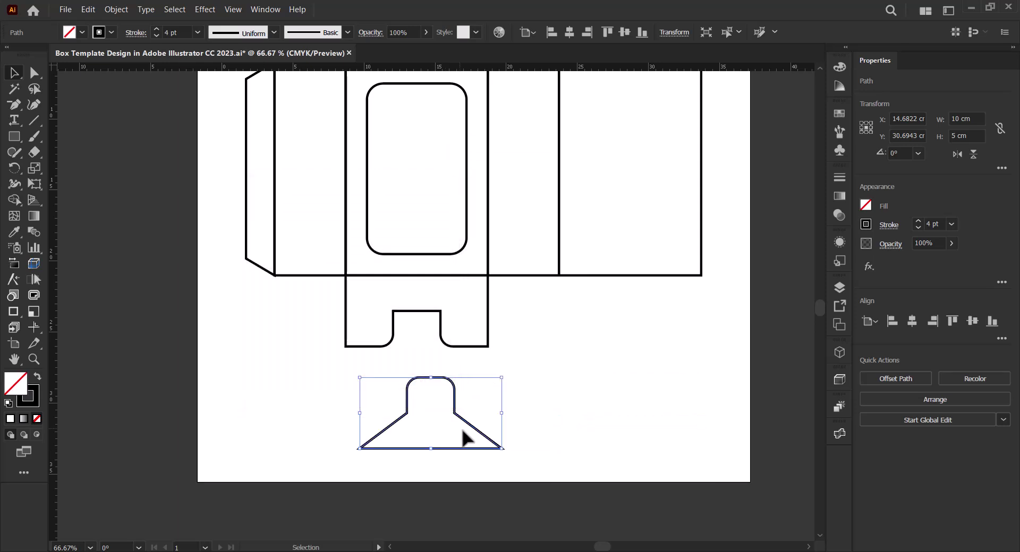
Overlay the flipped back flap exactly on the front bottom flap so their edges and notch corners align.
drag(487, 447, 472, 349)
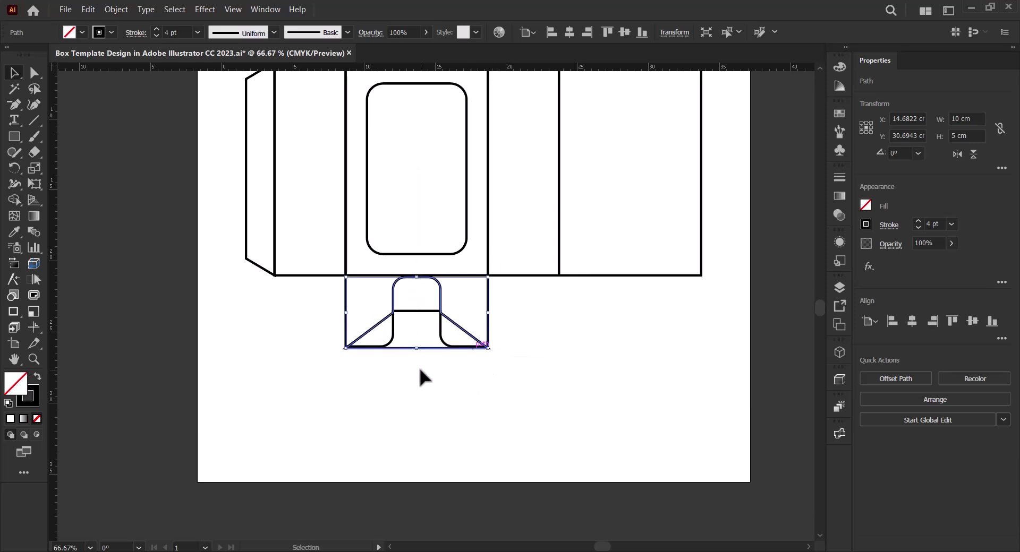
scroll(416, 353, up, 3)
scroll(419, 380, up, 3)
scroll(418, 388, up, 1)
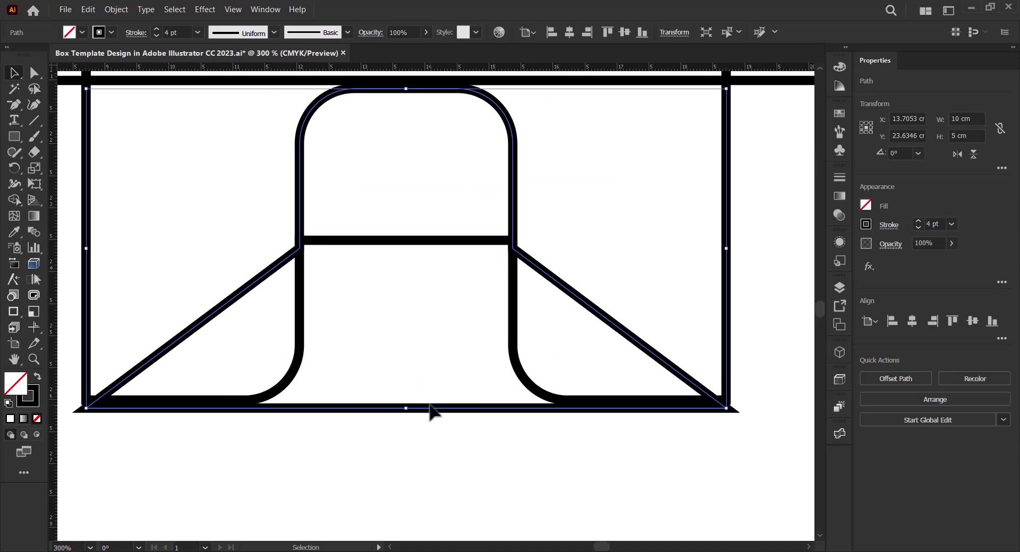
drag(431, 412, 428, 404)
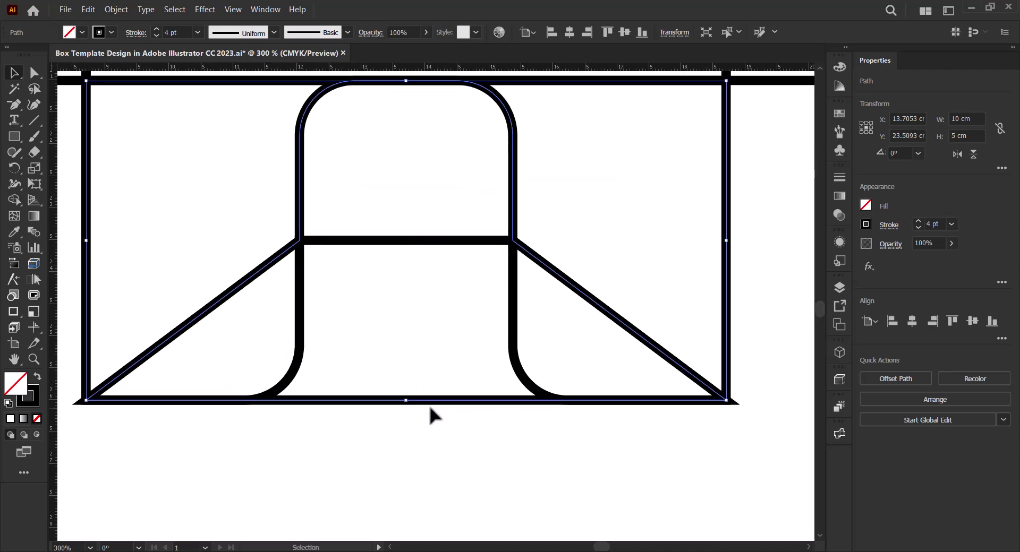
scroll(434, 408, down, 2)
click(429, 356)
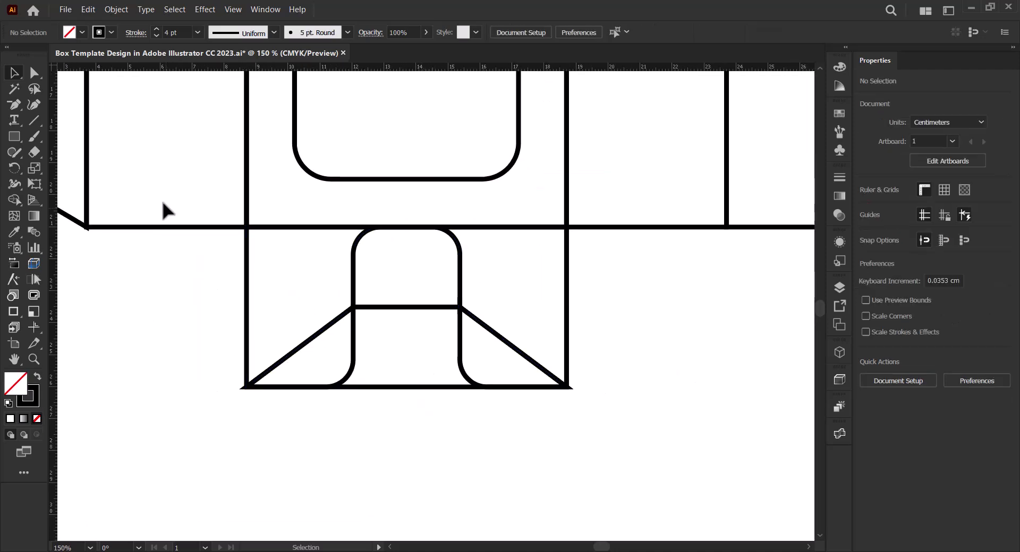
Draw a closed hook-shaped flap with the Pen tool, joining the front flap's two right corners, the notch's upper right corner and two points further inside.
drag(14, 108, 64, 106)
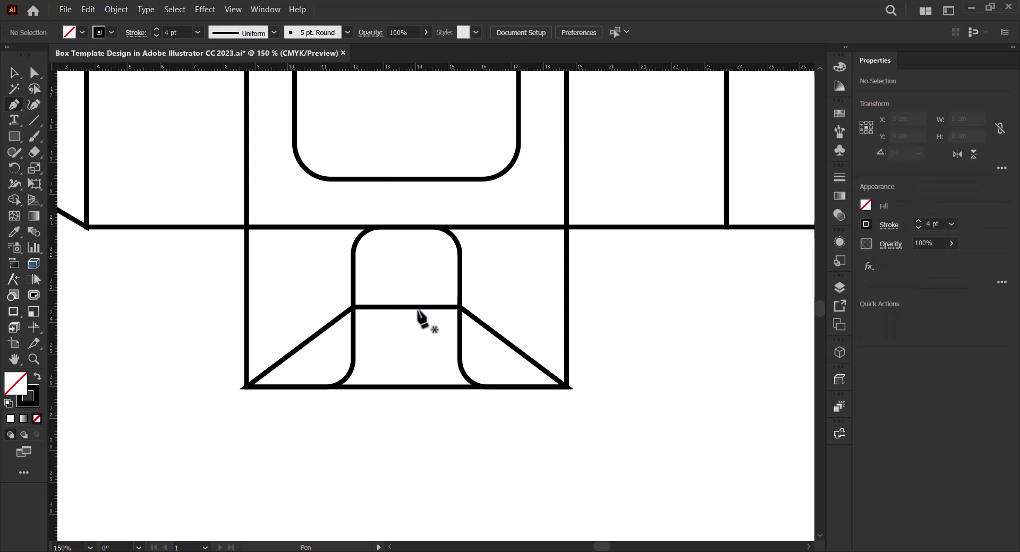
scroll(491, 318, up, 2)
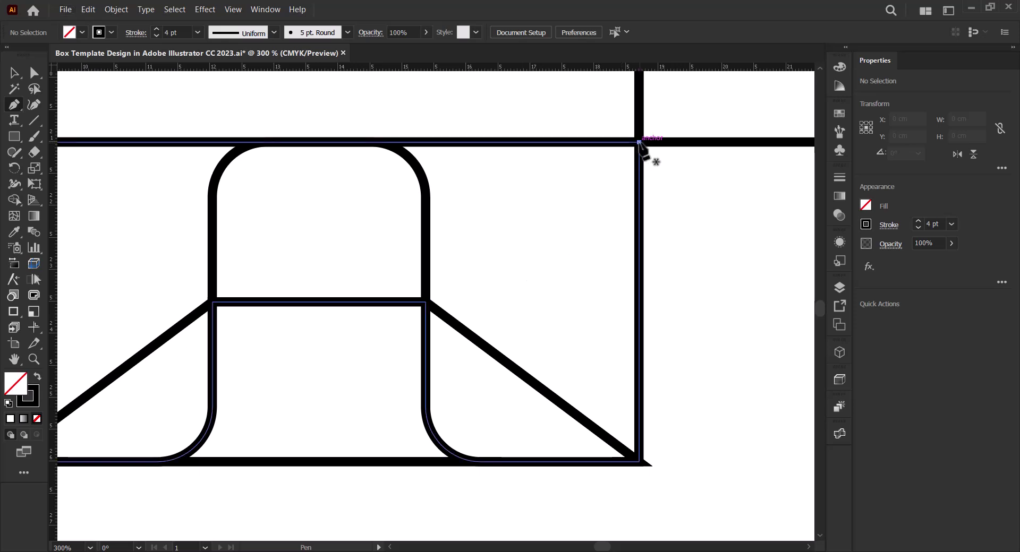
click(639, 143)
click(426, 301)
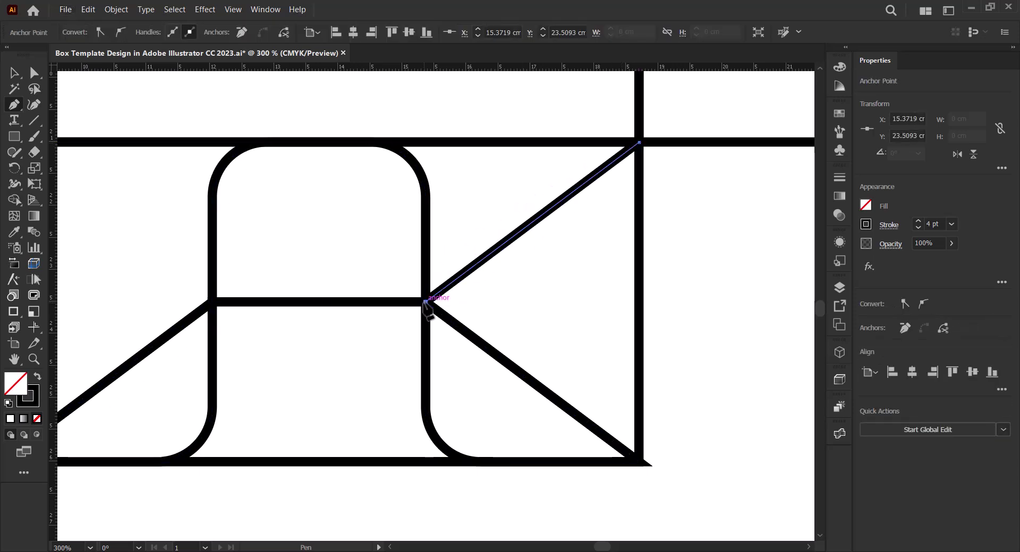
click(347, 237)
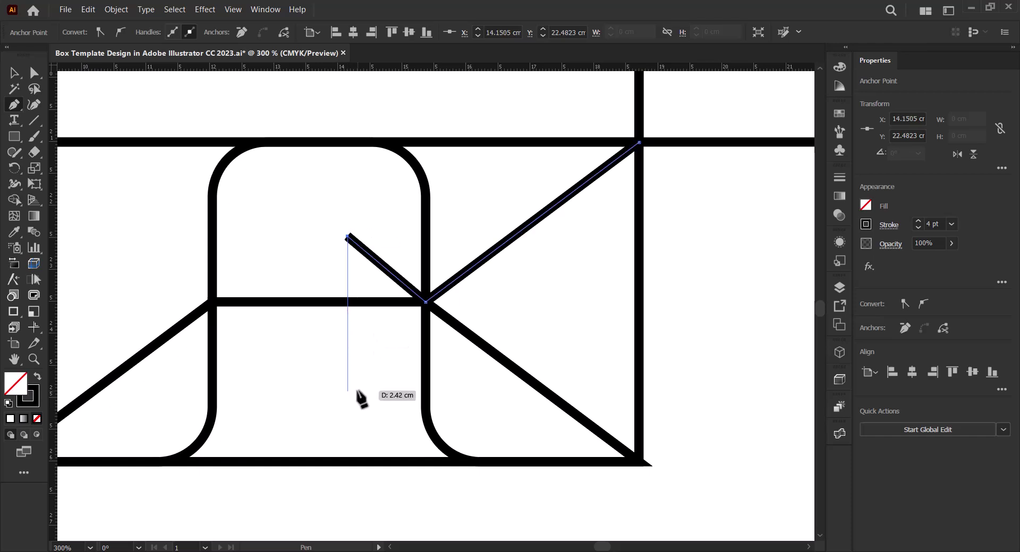
click(355, 403)
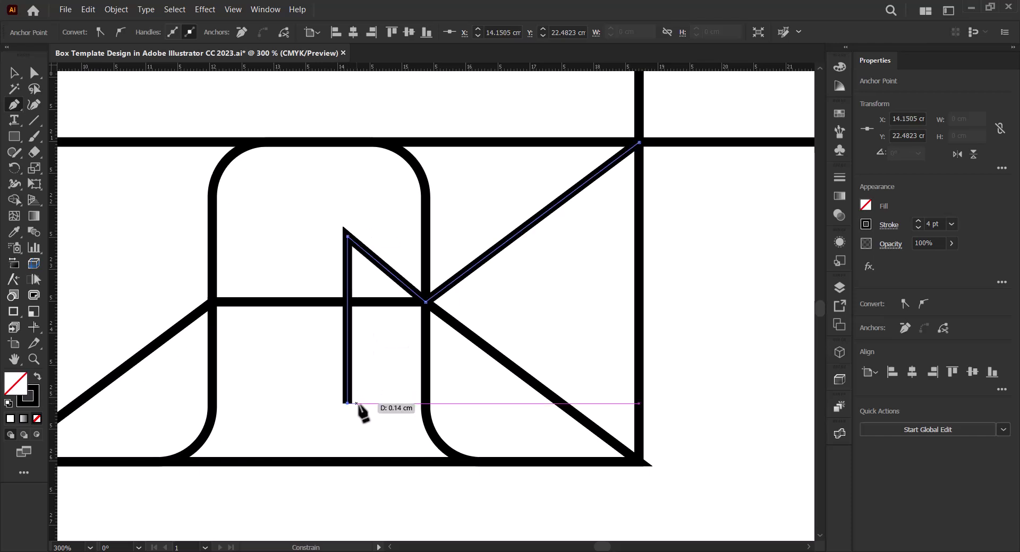
click(639, 461)
click(639, 142)
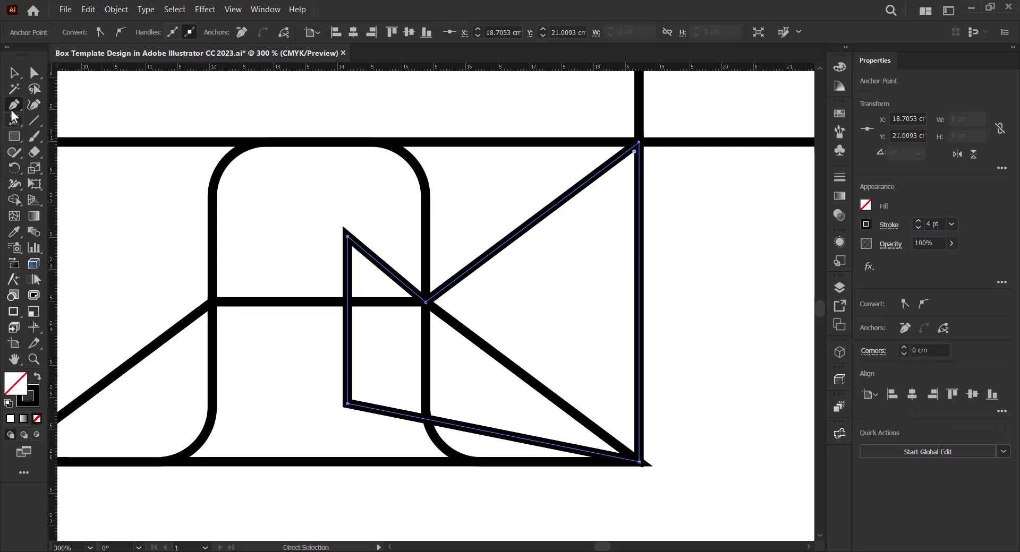
Round the hook shape's two inner corners, the upper one about 0.17 cm and the lower one about 0.72 cm.
click(33, 73)
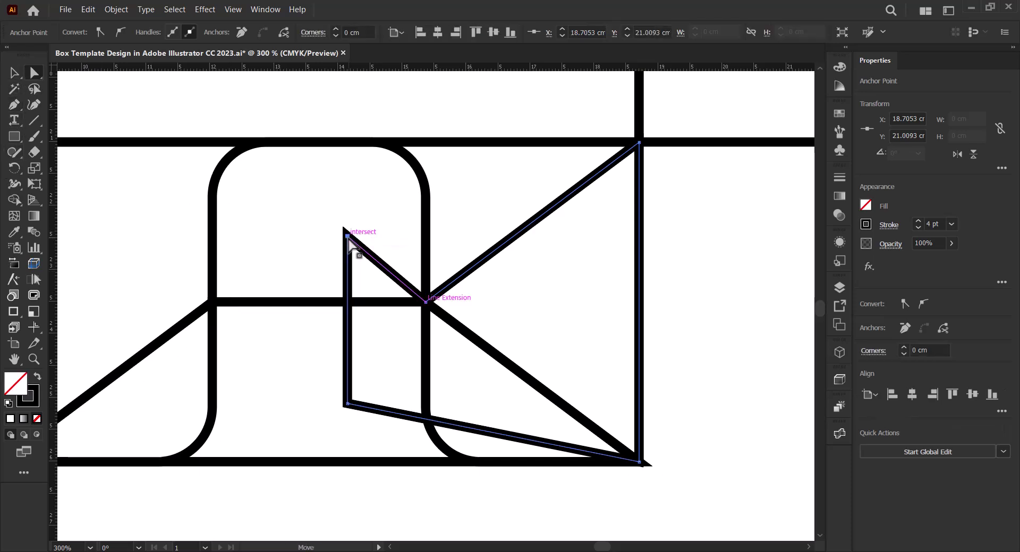
drag(351, 246, 359, 261)
click(349, 405)
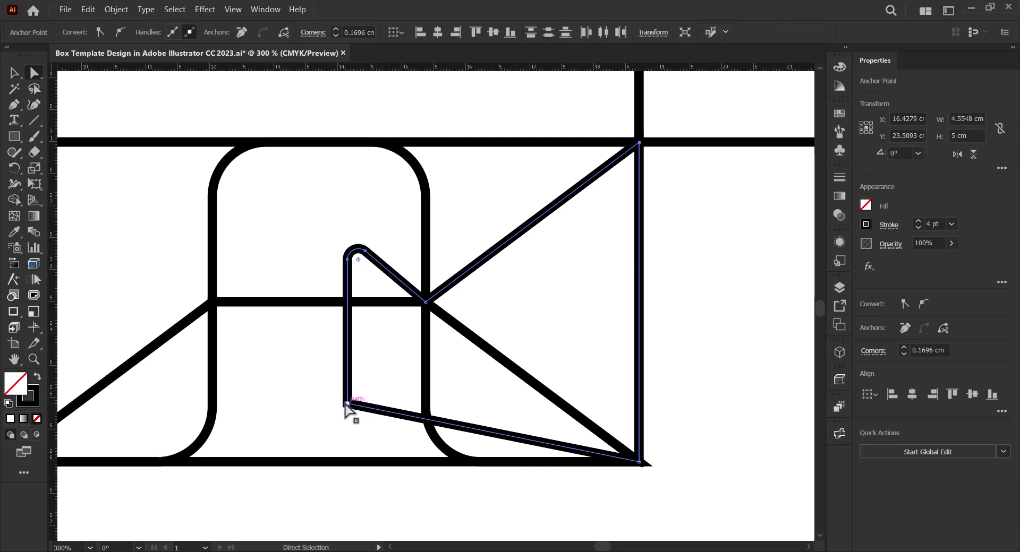
drag(355, 398, 392, 368)
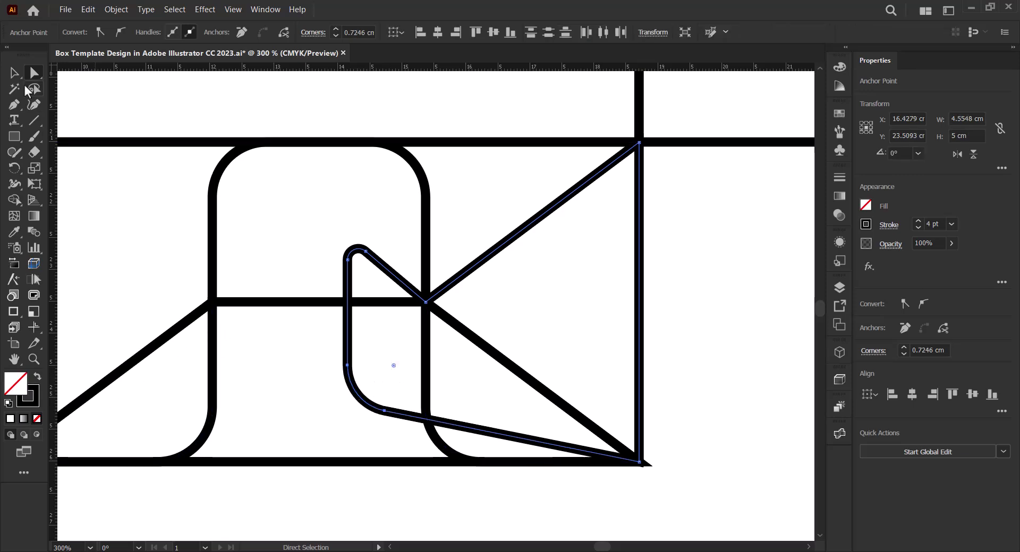
click(15, 73)
click(308, 312)
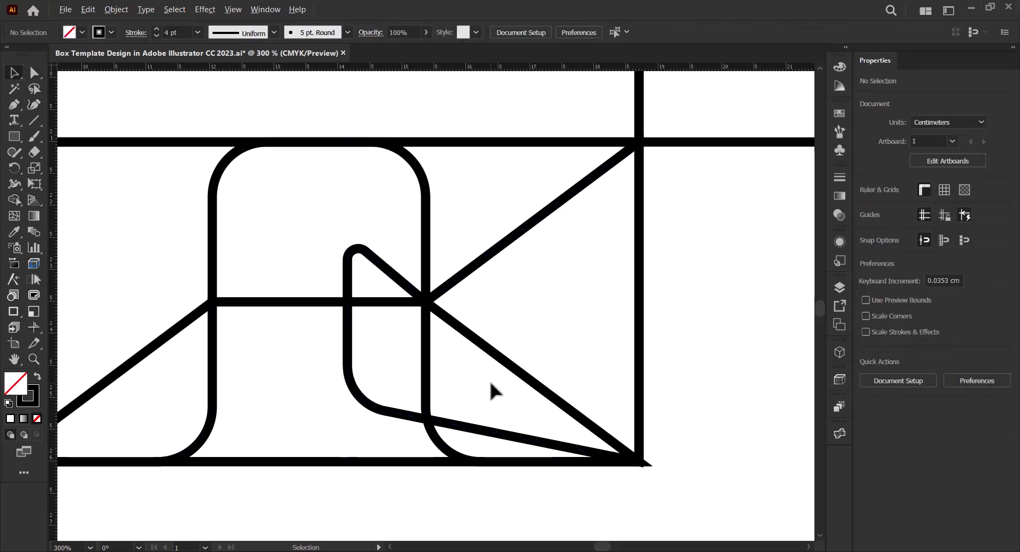
Move the hook-shaped flap under the right side panel, place a copy under the left one, and reflect the copy across the vertical axis.
scroll(492, 391, down, 3)
drag(487, 403, 594, 386)
click(308, 379)
right_click(307, 386)
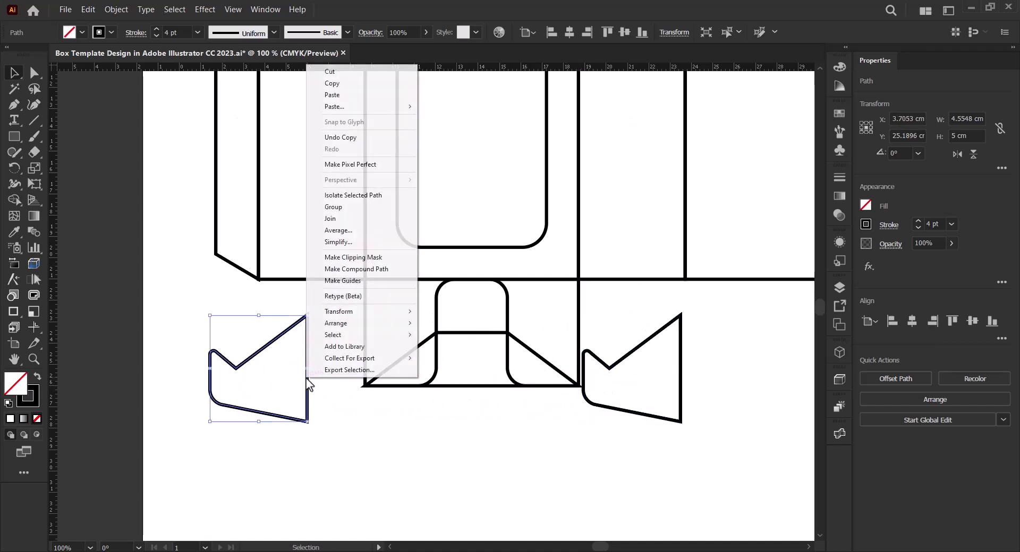
mouse_move(372, 313)
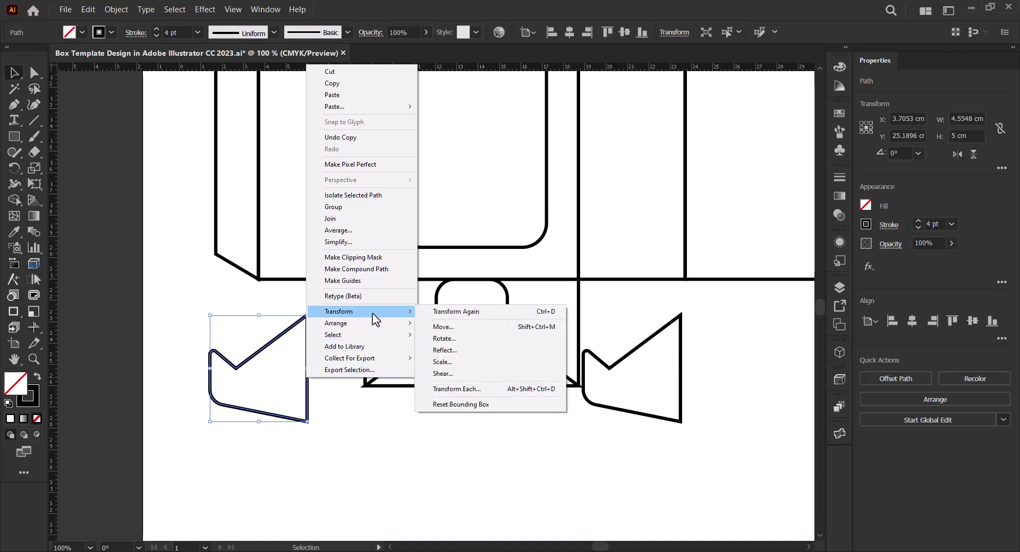
click(483, 350)
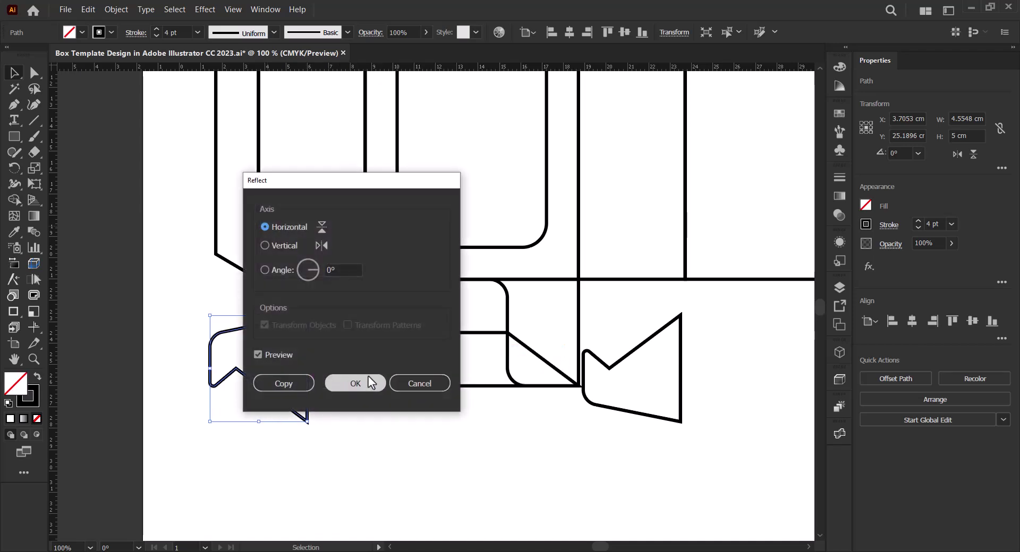
click(282, 246)
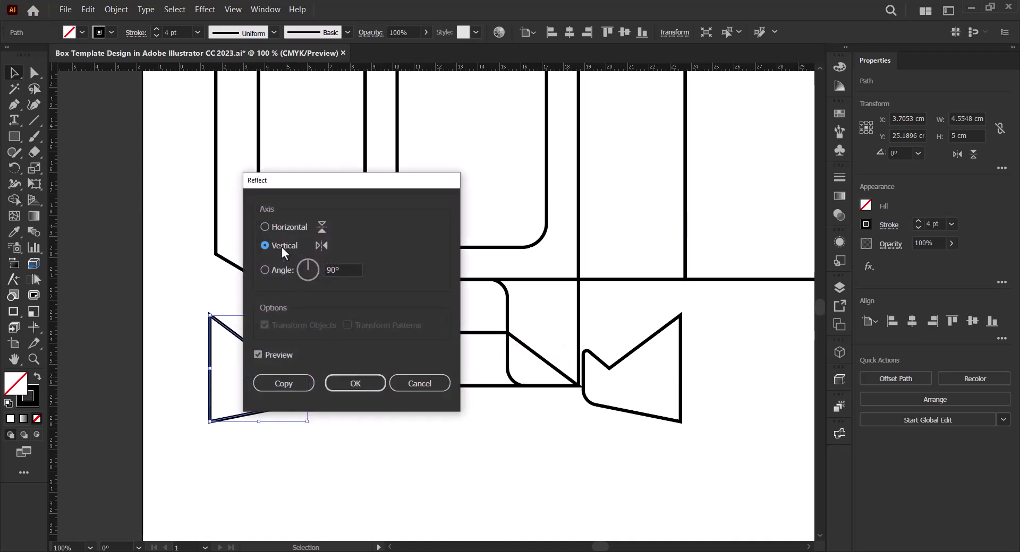
click(357, 383)
Rotate the mirrored hook flap 90° clockwise and snap its straight edge to the bottom of the left side panel.
drag(311, 428, 209, 423)
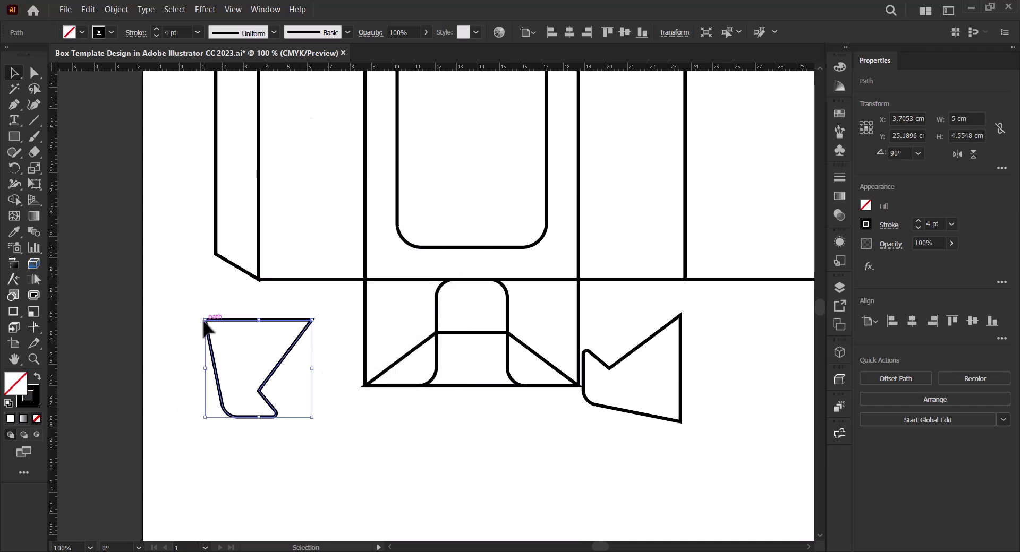
click(215, 332)
drag(204, 321, 259, 280)
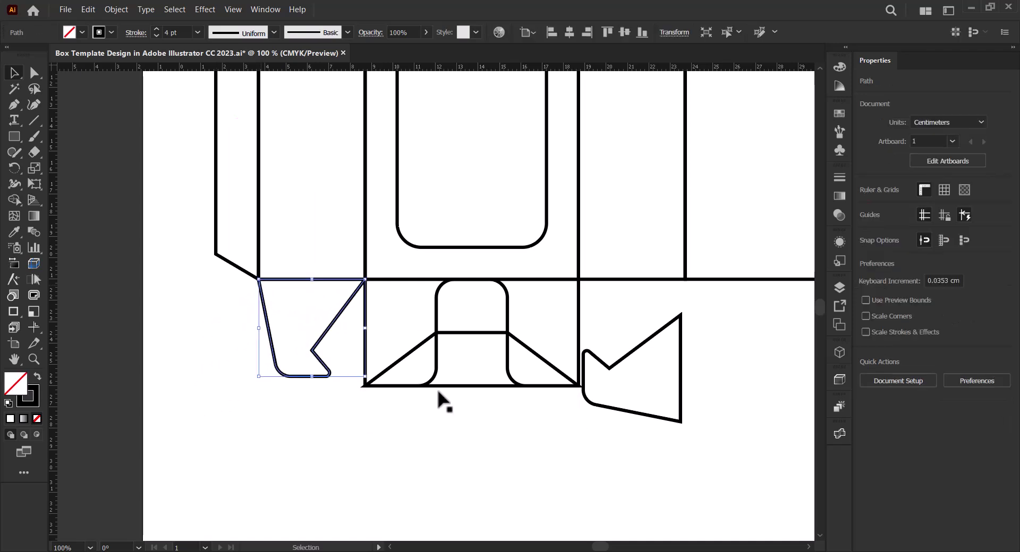
Rotate the original hook flap 90° counterclockwise and snap its straight edge to the bottom of the right side panel.
click(643, 428)
click(669, 420)
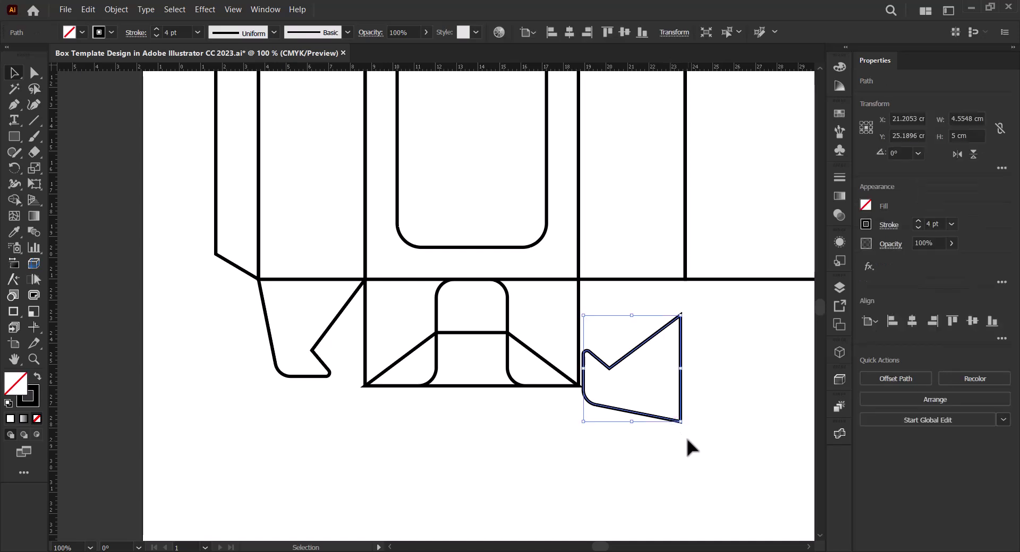
drag(580, 426, 704, 428)
click(694, 344)
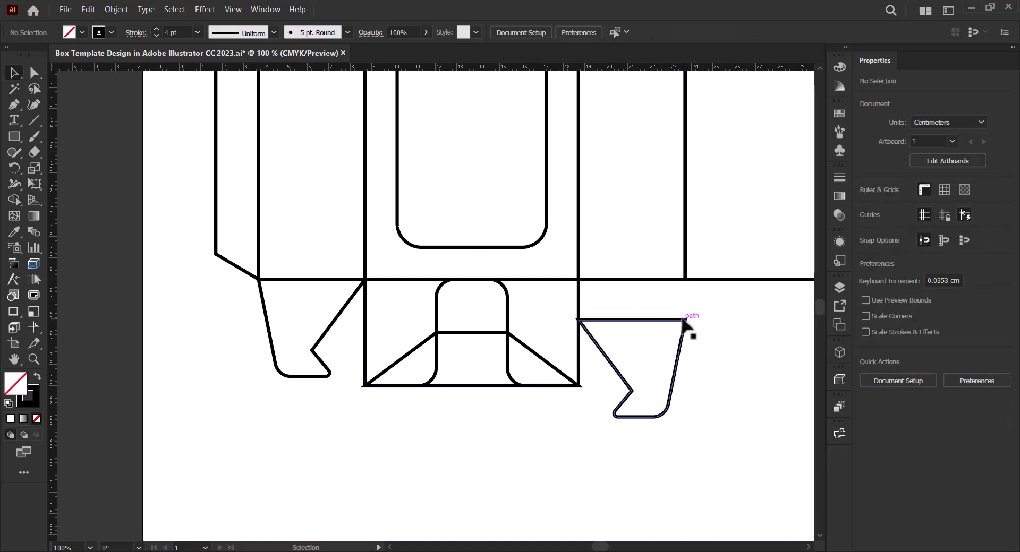
drag(683, 320, 683, 279)
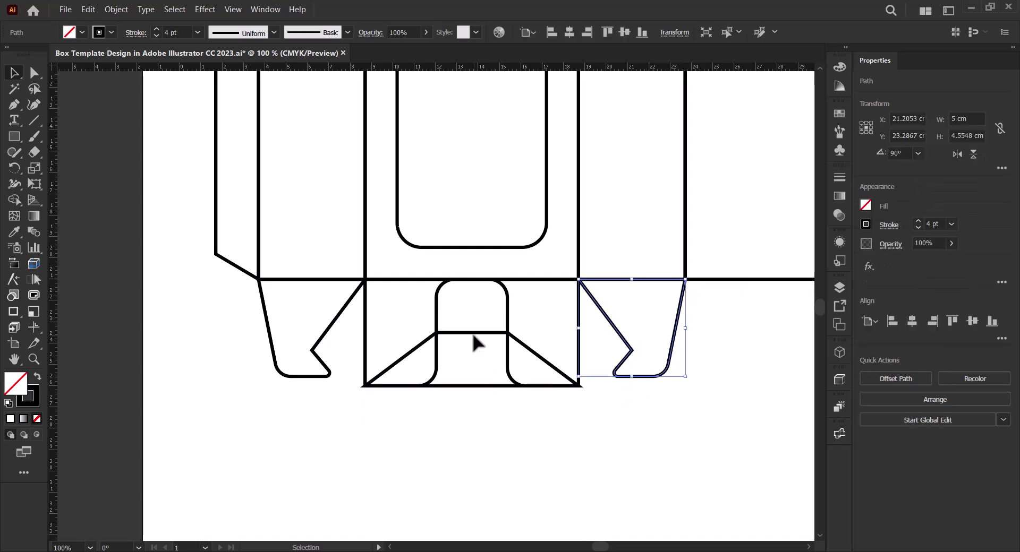
Take the tapered flap off the front flap, rotate it 180°, and snap it to the back panel's bottom edge.
drag(508, 314, 735, 382)
drag(695, 430, 357, 426)
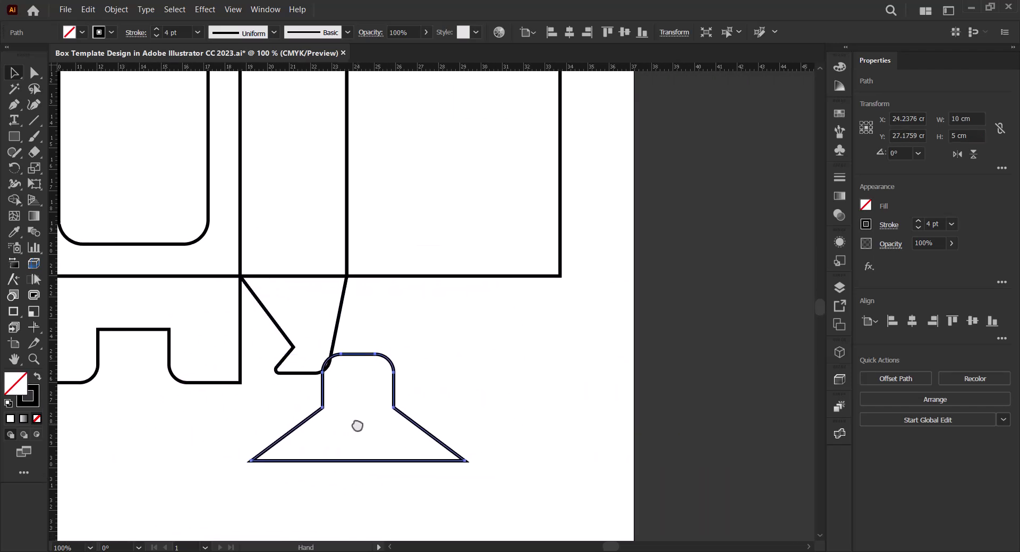
drag(248, 463, 504, 383)
click(467, 365)
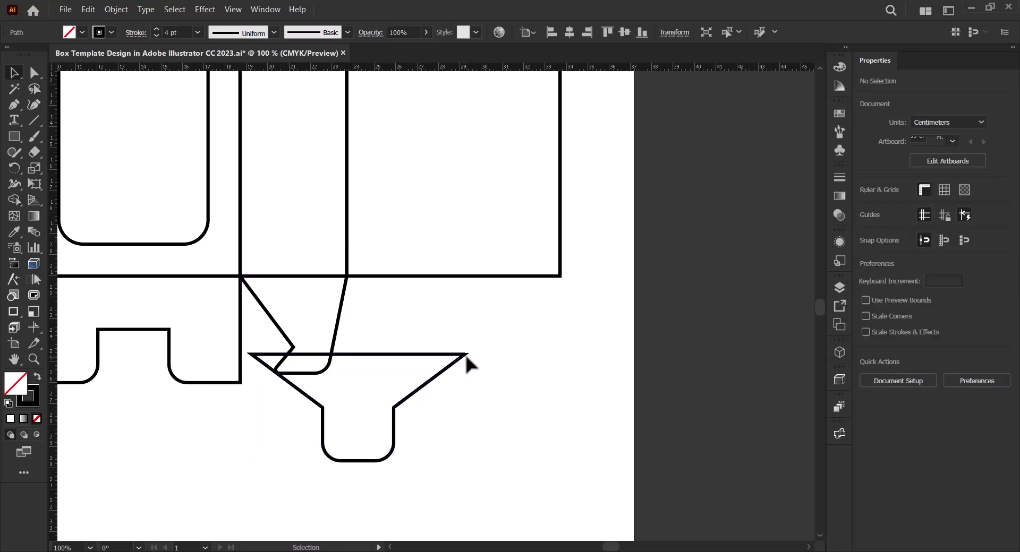
drag(463, 354, 561, 277)
scroll(462, 388, down, 3)
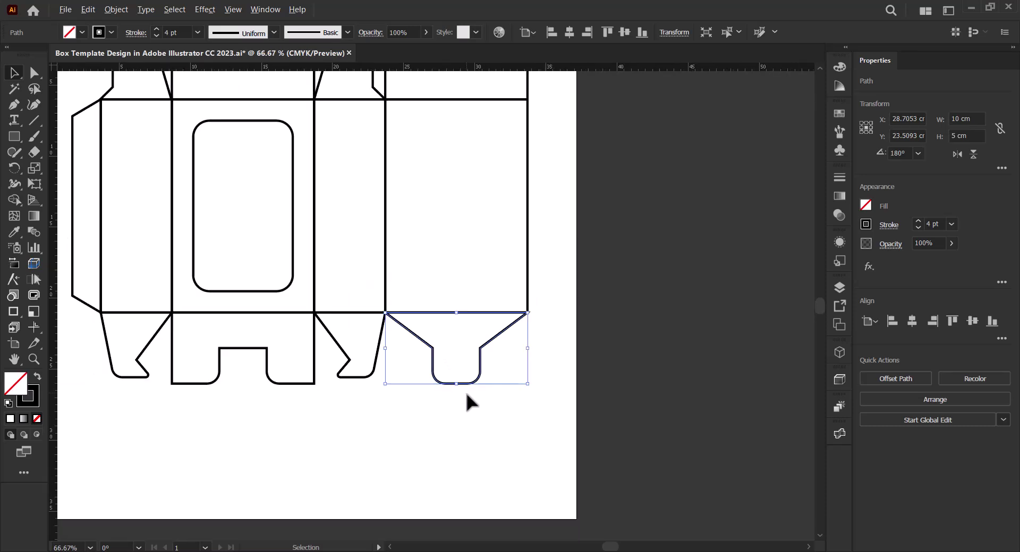
Select the entire box template and move it down 3.5 cm to centre it vertically on the artboard.
drag(420, 425, 443, 458)
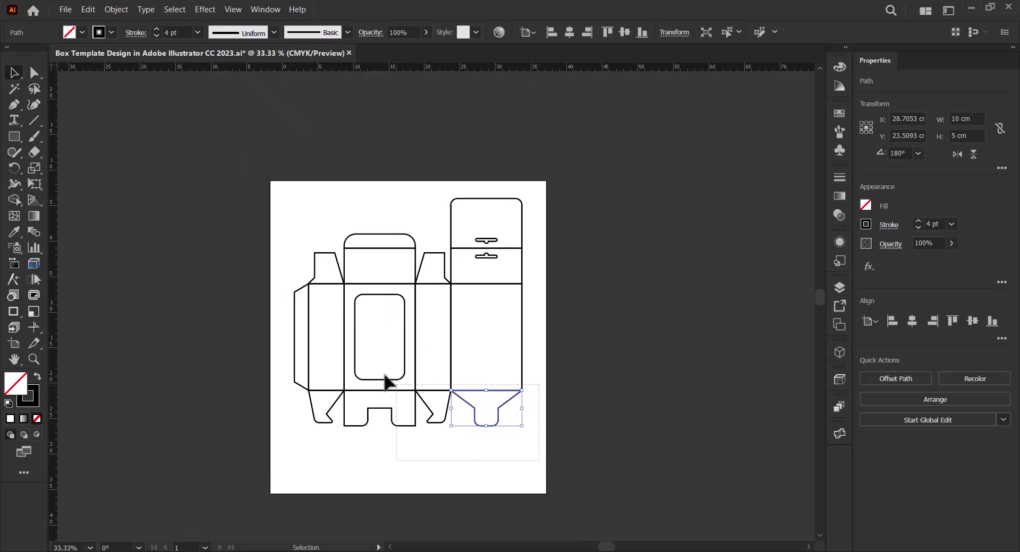
key(ctrl+a)
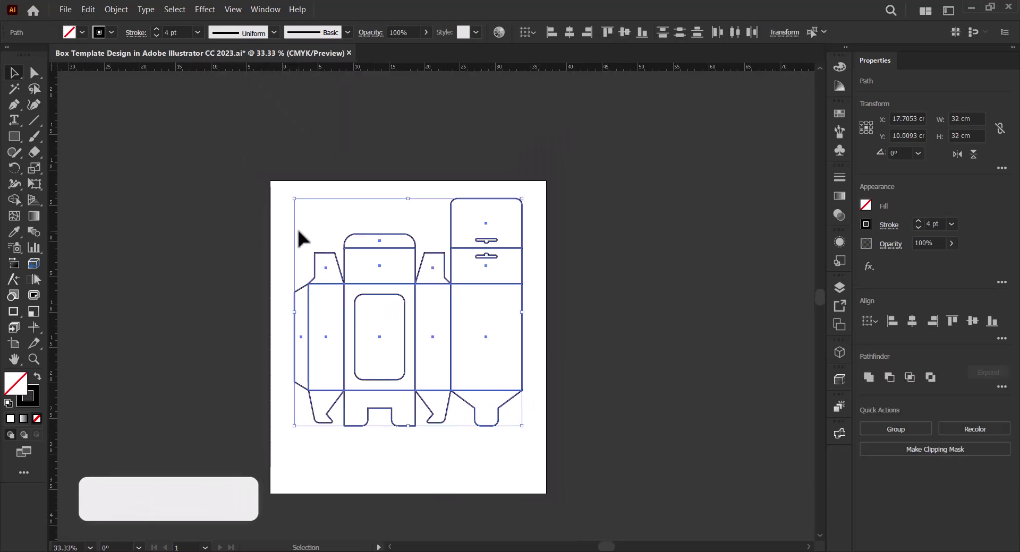
drag(450, 311, 449, 335)
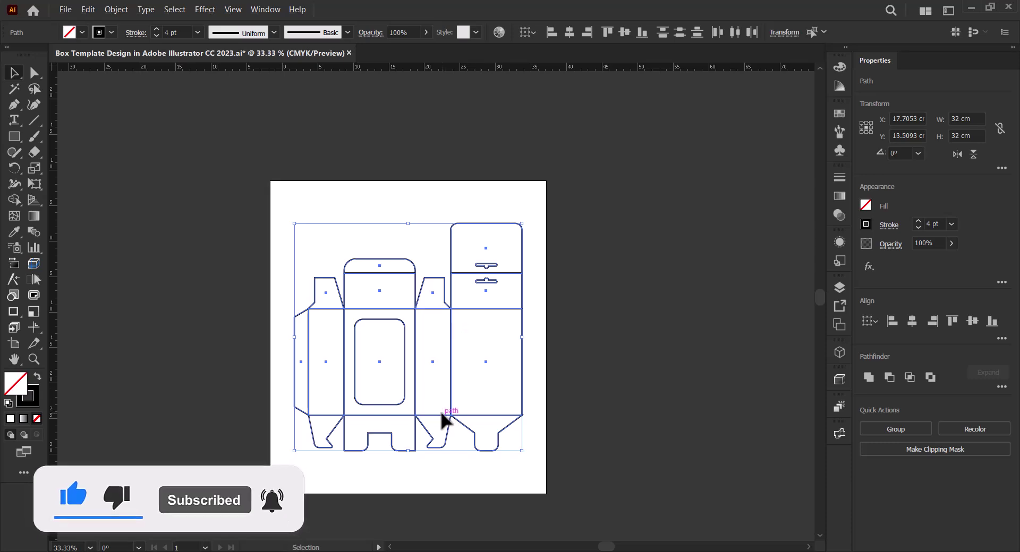
scroll(443, 413, up, 2)
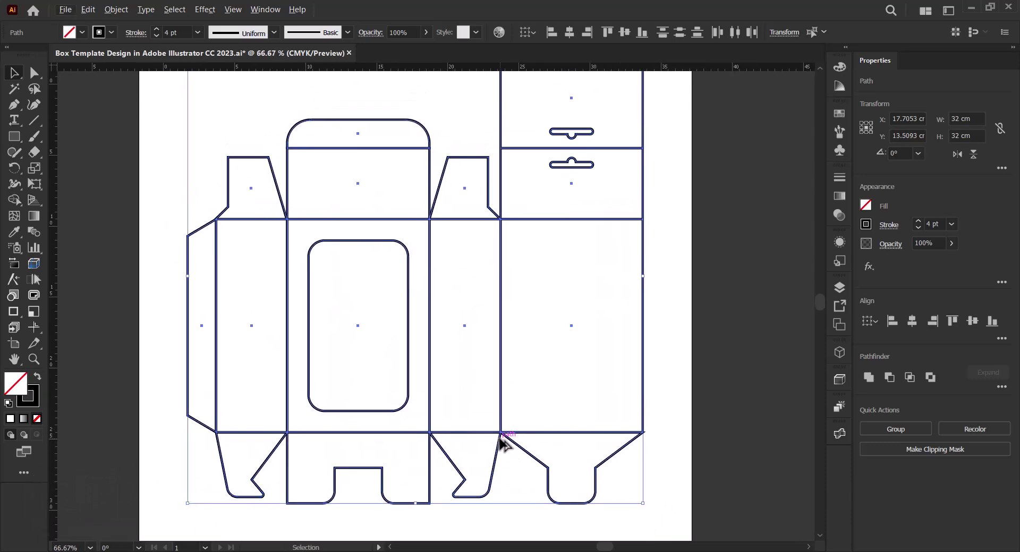
scroll(501, 442, down, 1)
click(620, 380)
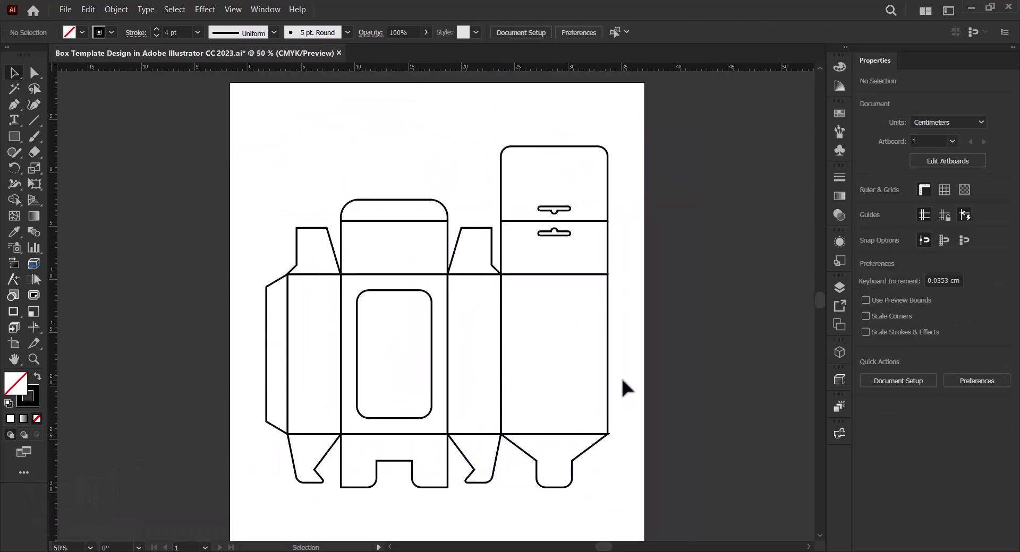
Raise the bottom edges of the front and back bottom flaps to the hook flaps' lower edge, making them about 4.55 cm tall.
scroll(527, 496, up, 1)
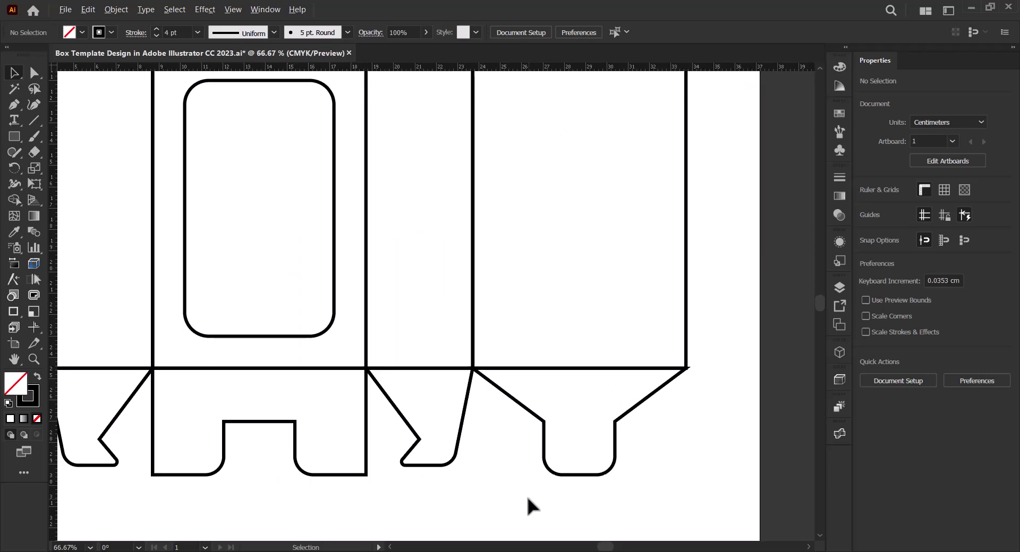
scroll(526, 495, up, 1)
drag(509, 500, 598, 447)
click(458, 408)
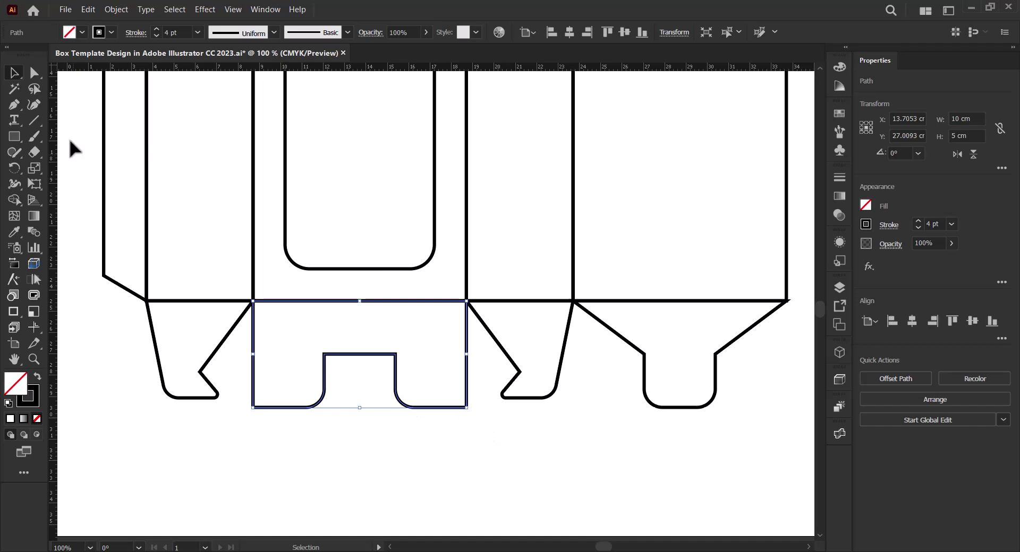
click(34, 73)
drag(485, 431, 360, 405)
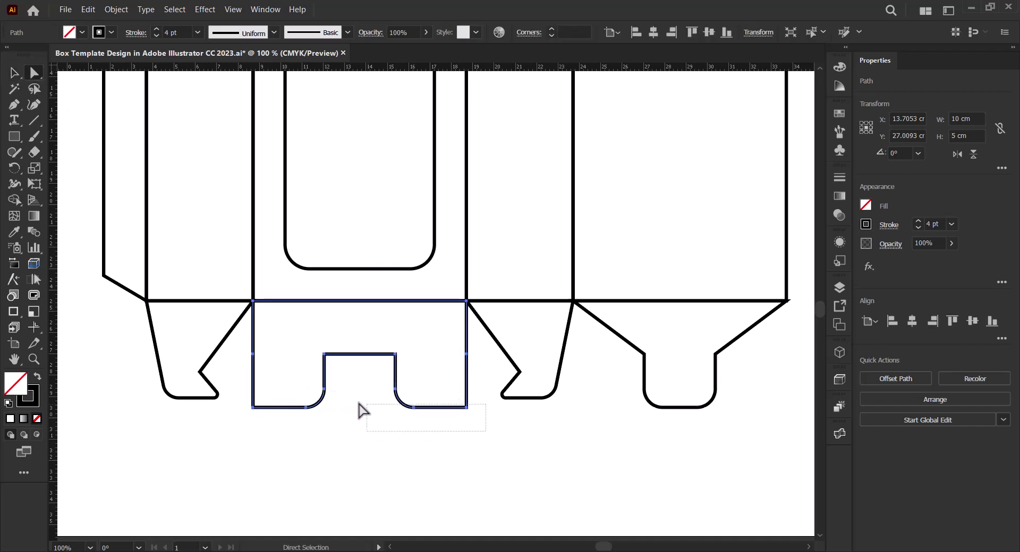
drag(240, 382, 240, 383)
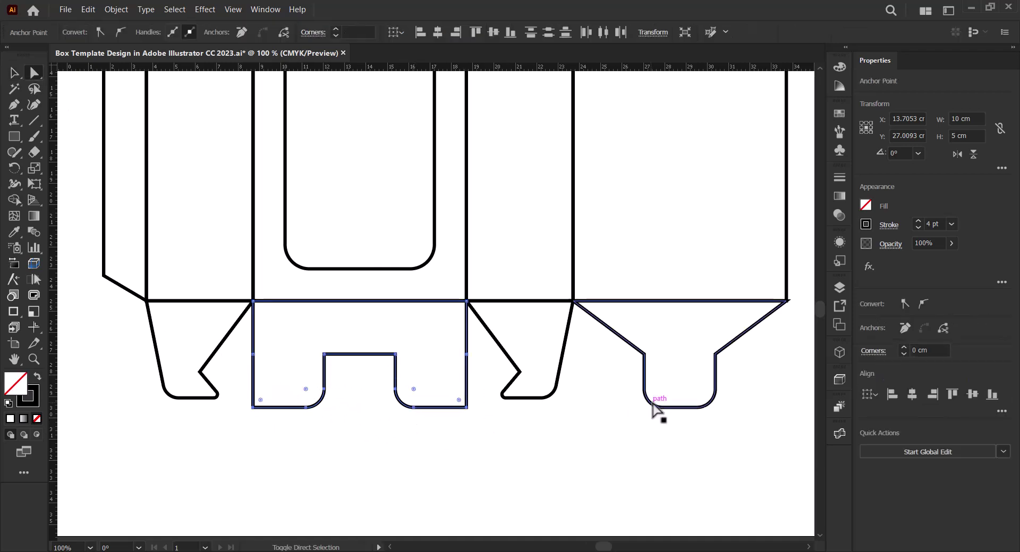
drag(749, 422, 630, 394)
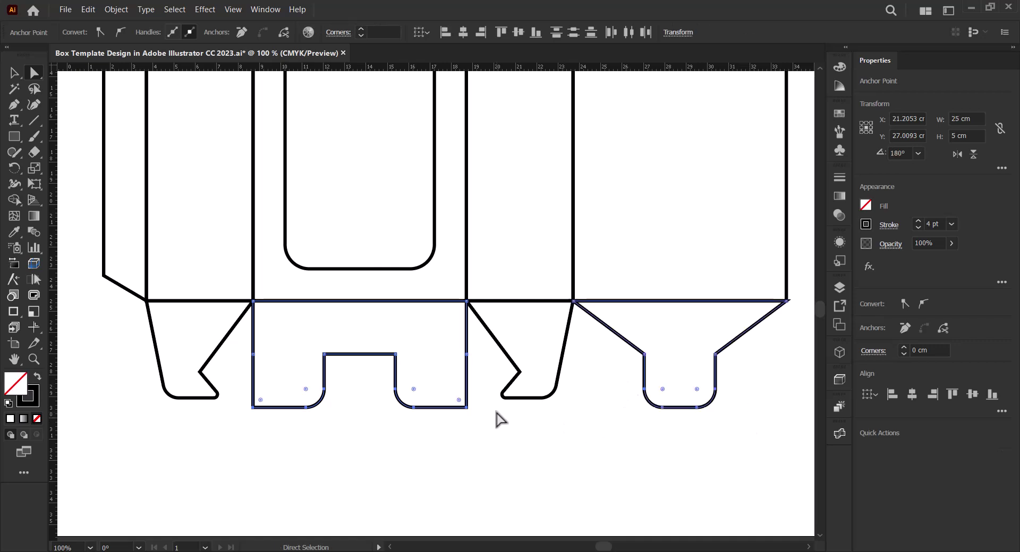
drag(466, 408, 466, 398)
scroll(682, 406, down, 2)
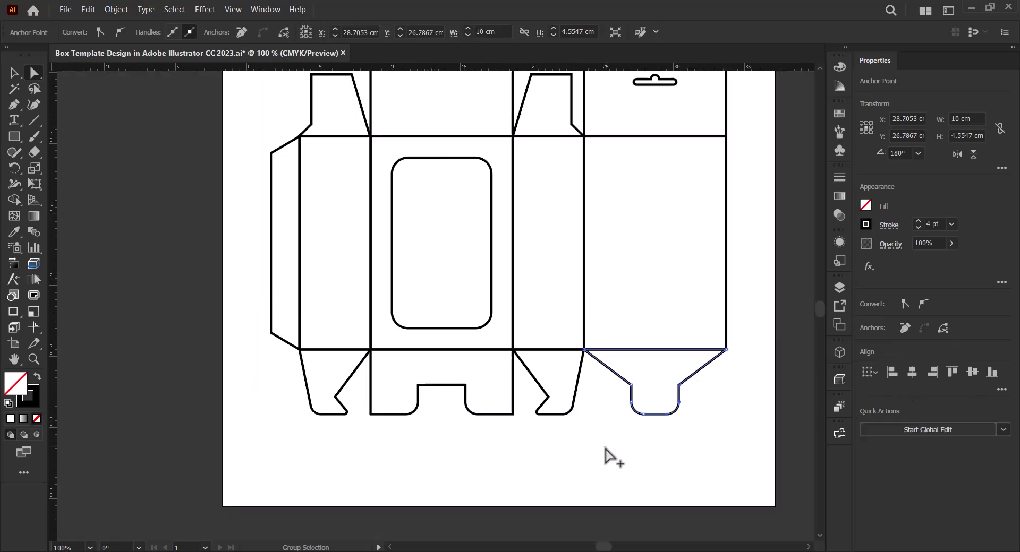
click(573, 451)
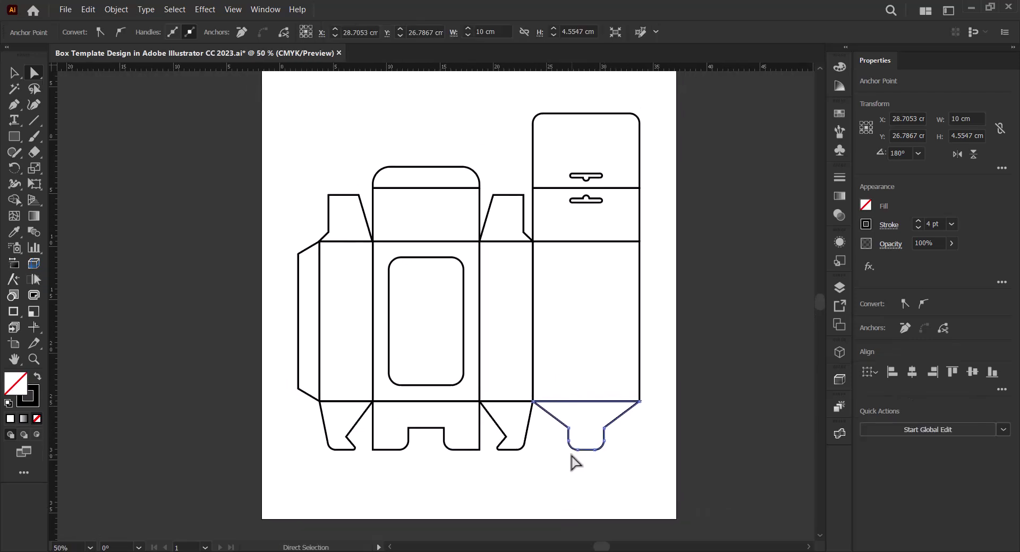
click(571, 456)
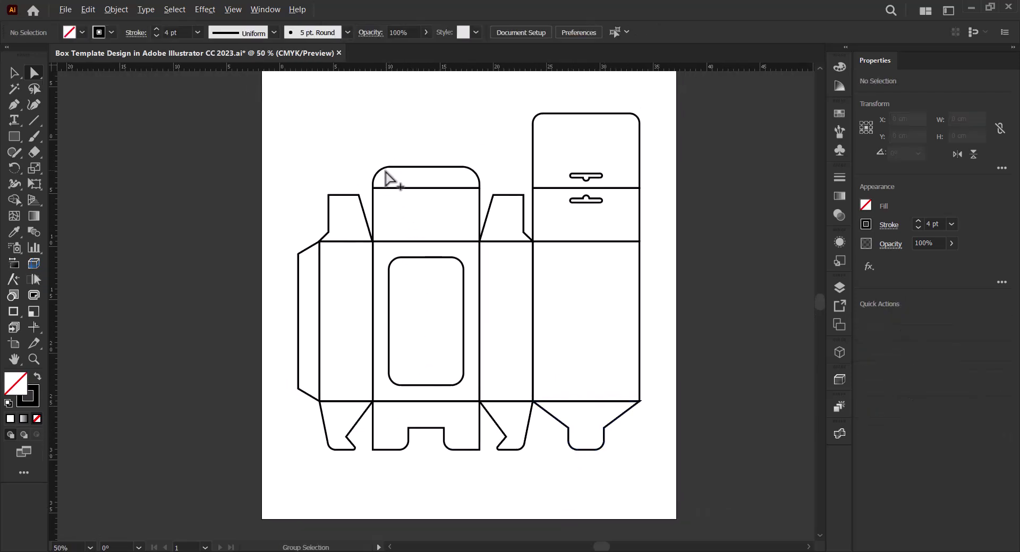
Draw a rectangle about 0.98 × 0.18 cm inside the front tuck flap and delete its lower-left corner point to leave an L shape.
scroll(391, 177, up, 5)
drag(394, 221, 270, 310)
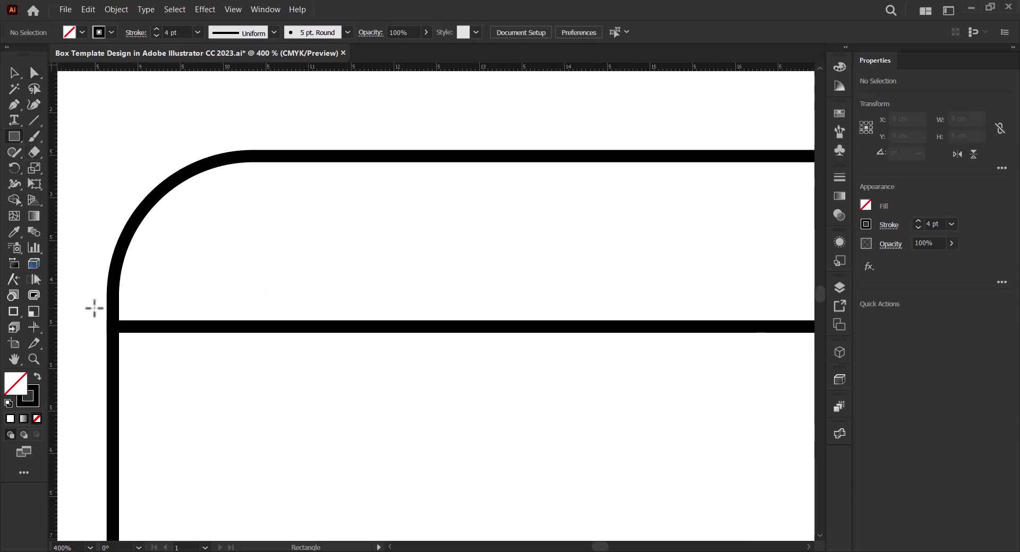
mouse_move(112, 326)
mouse_down()
mouse_move(191, 304)
mouse_move(197, 311)
mouse_move(180, 309)
mouse_move(214, 282)
mouse_up()
key(v)
key(a)
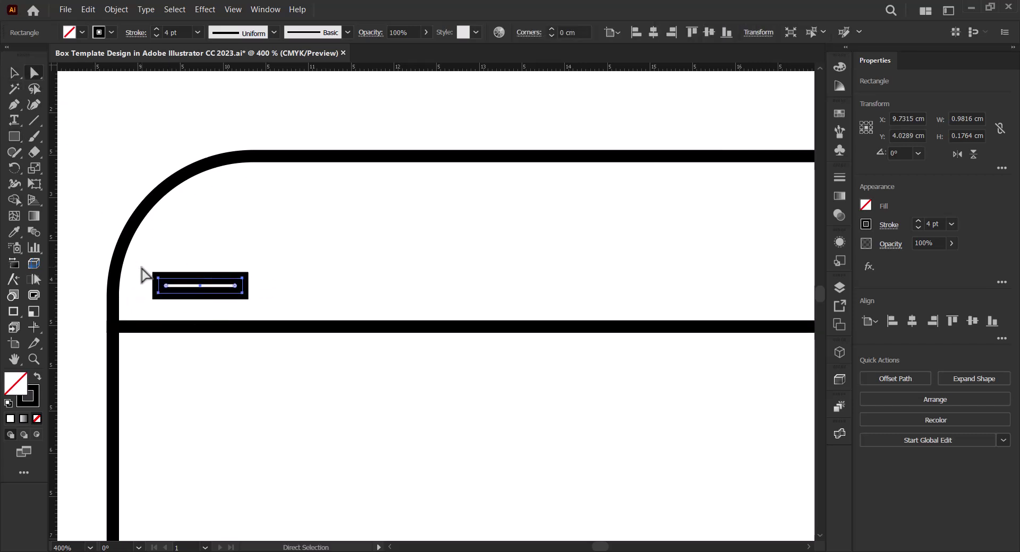
click(158, 294)
key(Delete)
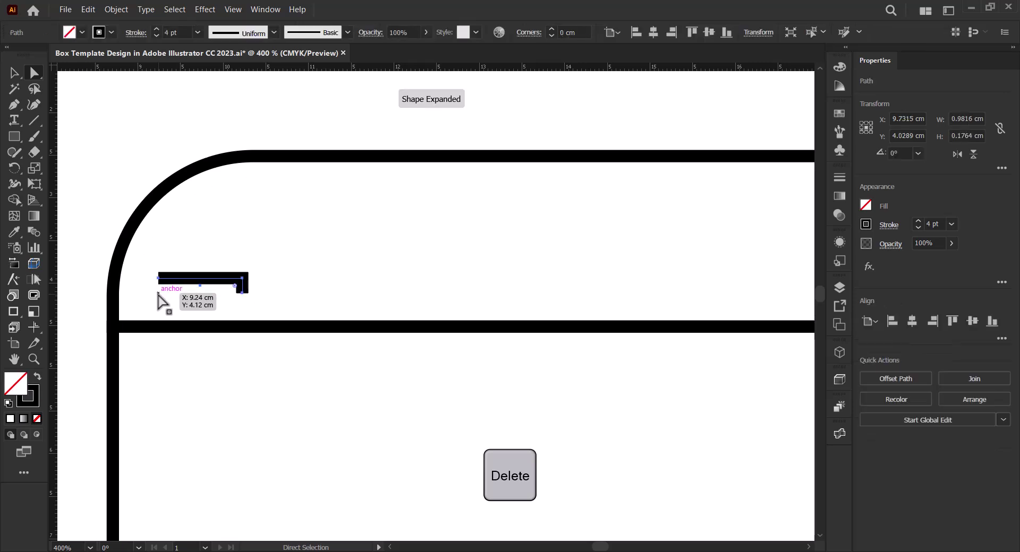
Snap the L-shaped slit to the left end of the tuck flap's fold line and give it a red stroke.
click(14, 73)
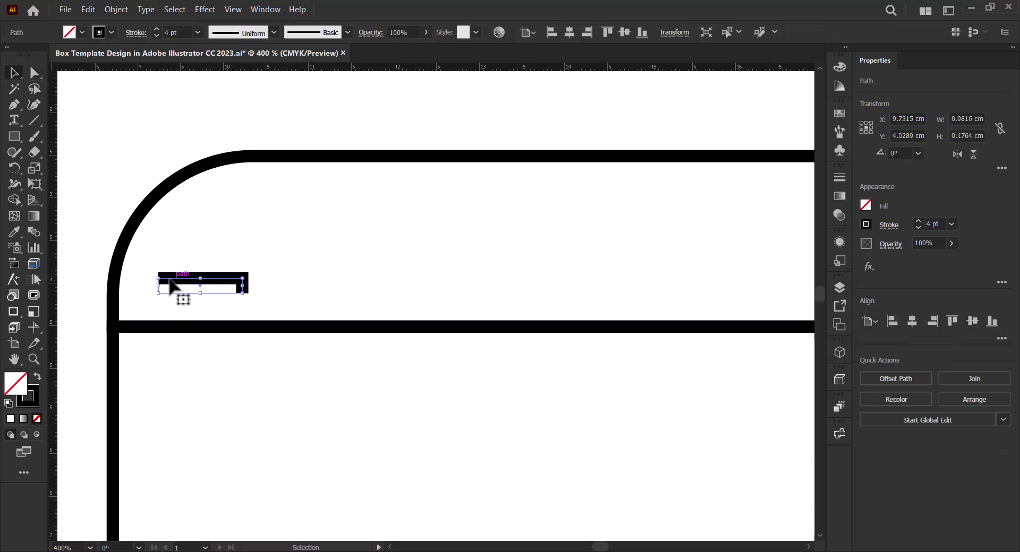
mouse_move(170, 287)
mouse_down()
mouse_move(125, 304)
mouse_move(123, 321)
mouse_up()
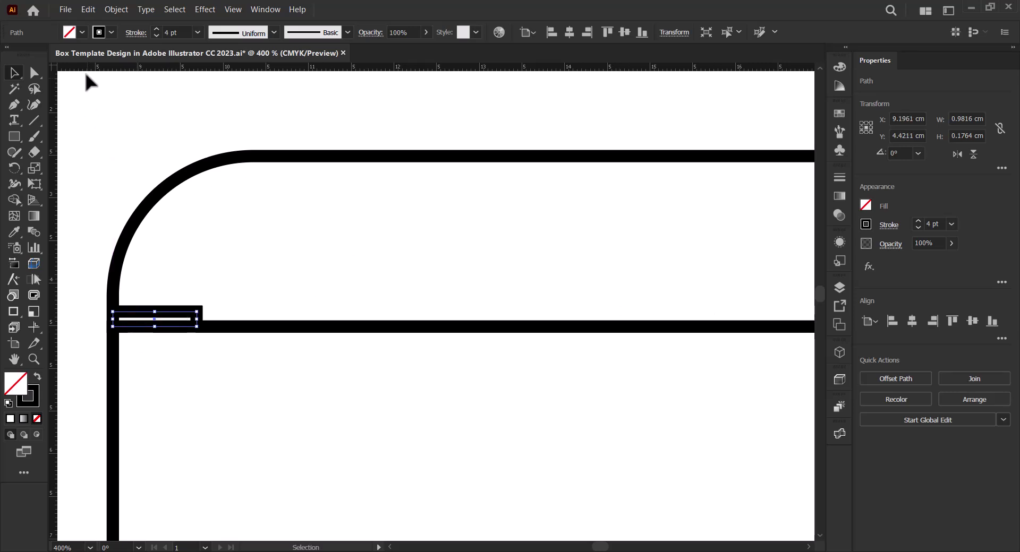
click(111, 32)
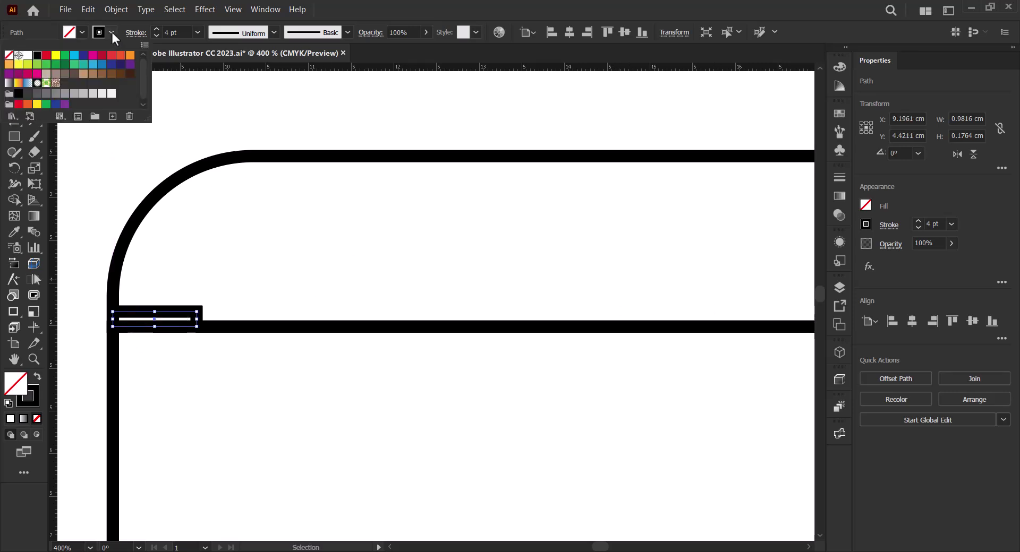
click(46, 56)
Duplicate the red L-shaped slit, mirror the copy horizontally, and snap it to the right end of the tuck flap's fold line.
drag(180, 325, 597, 318)
right_click(586, 318)
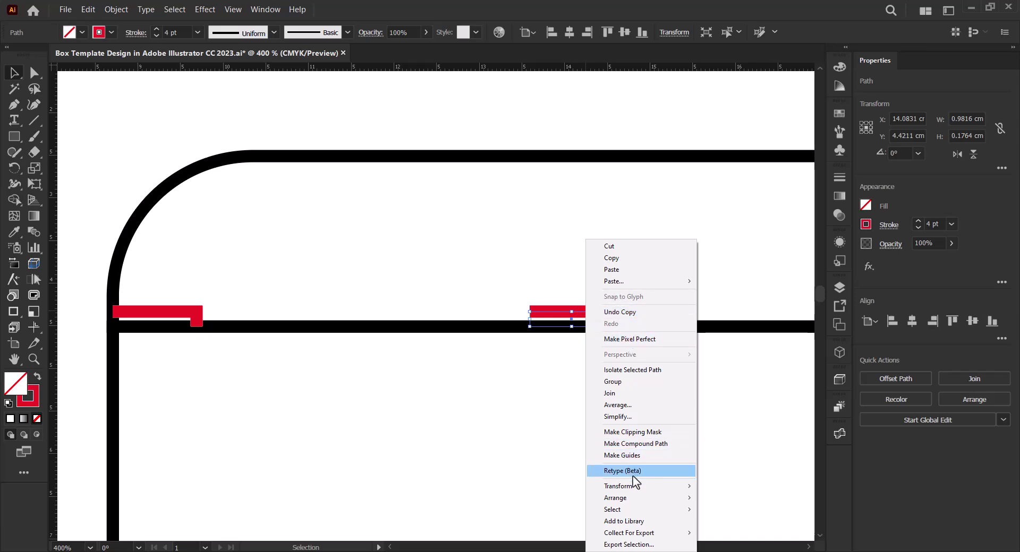
mouse_move(634, 489)
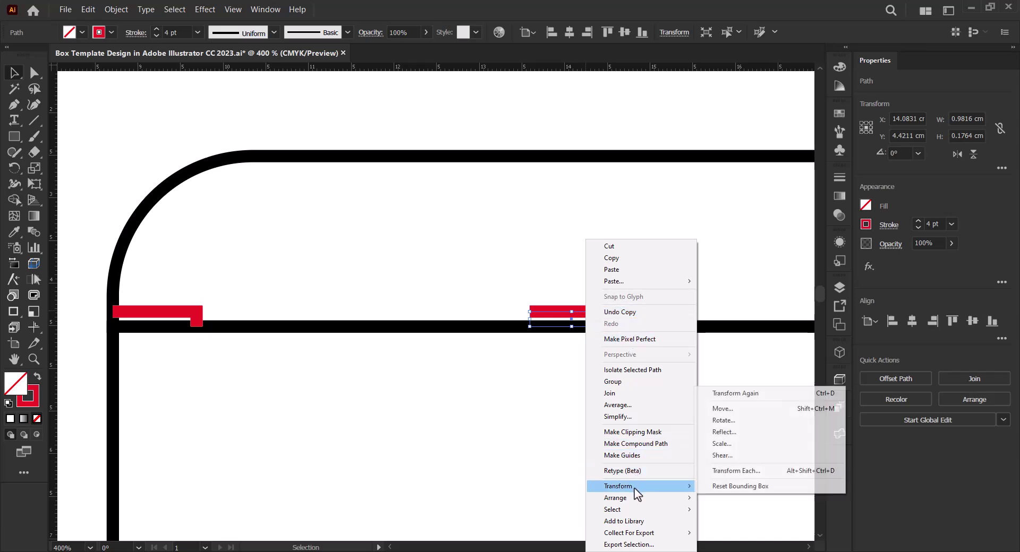
click(748, 432)
click(369, 391)
drag(643, 400, 359, 398)
drag(296, 311, 648, 312)
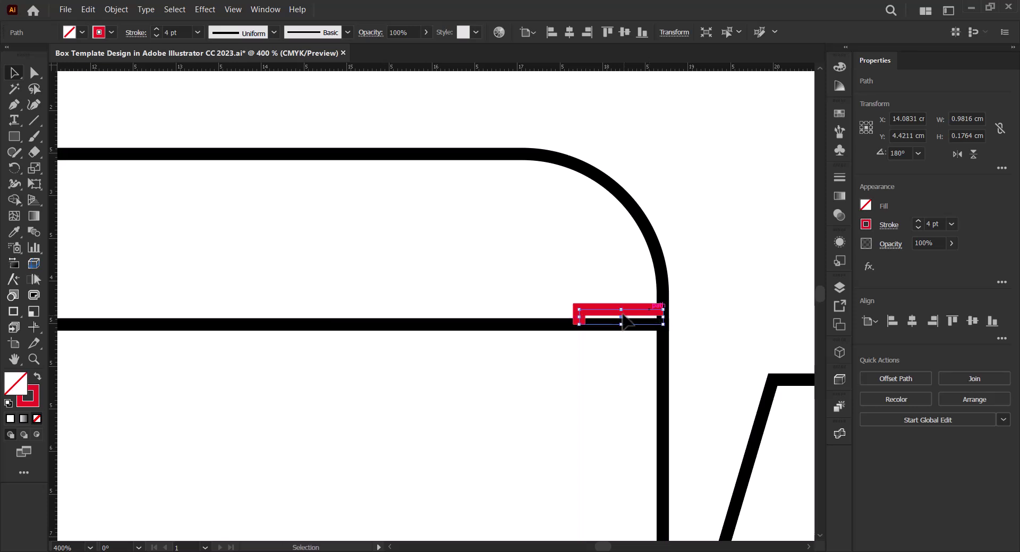
click(611, 290)
key(ctrl+minus)
key(ctrl+minus)
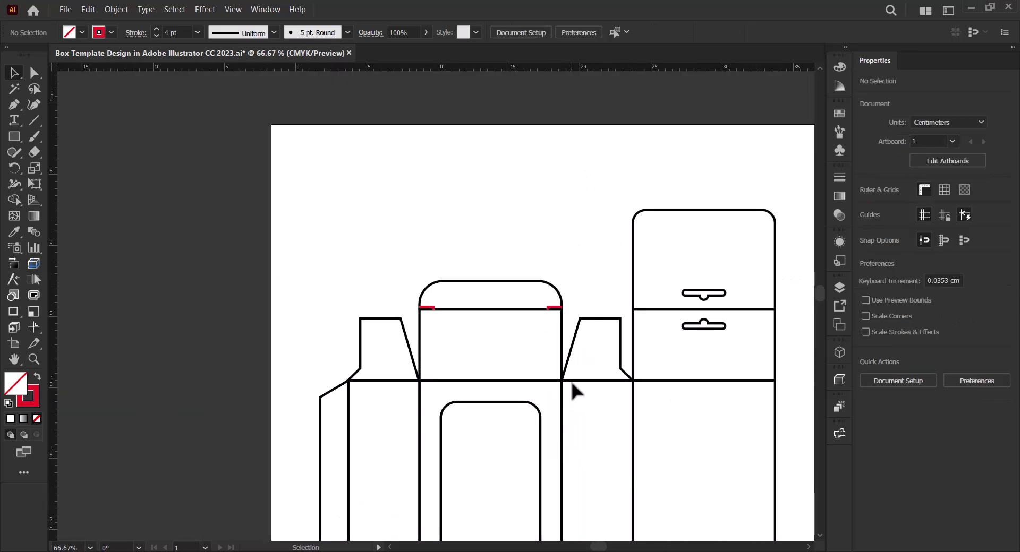
Unite all panels and flaps into one outline, leaving out the window, hanger holes and red slits.
drag(558, 397, 484, 271)
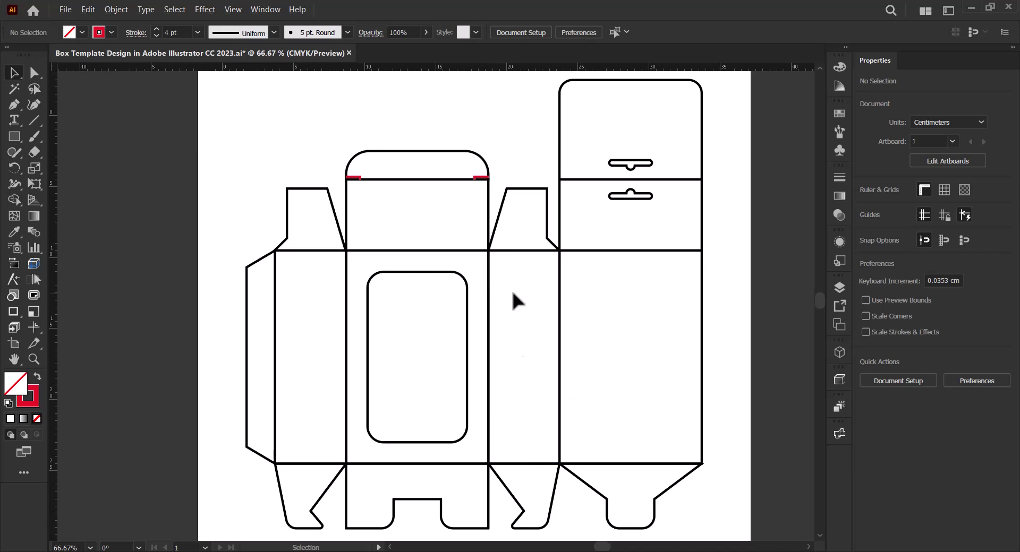
key(ctrl+minus)
key(ctrl+minus)
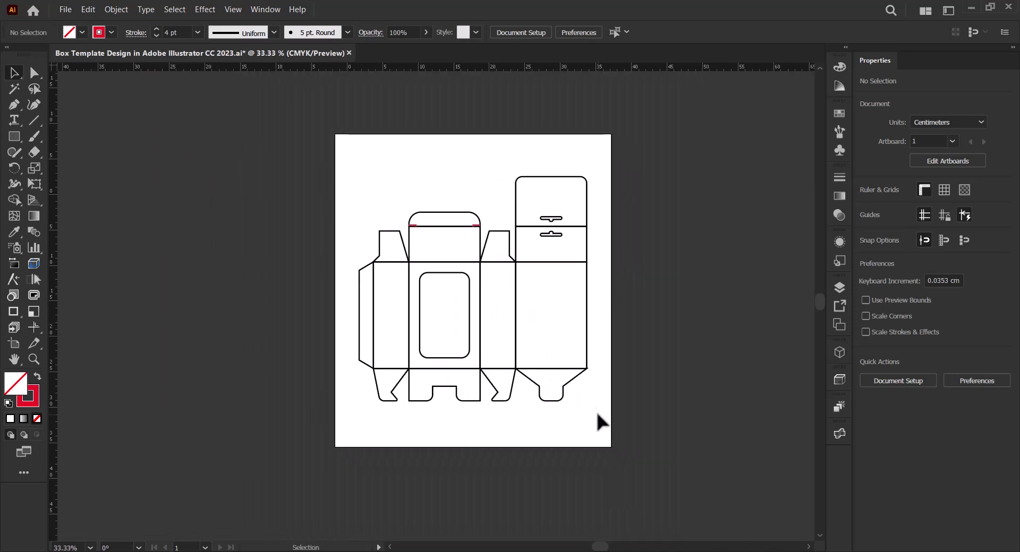
drag(596, 414, 351, 361)
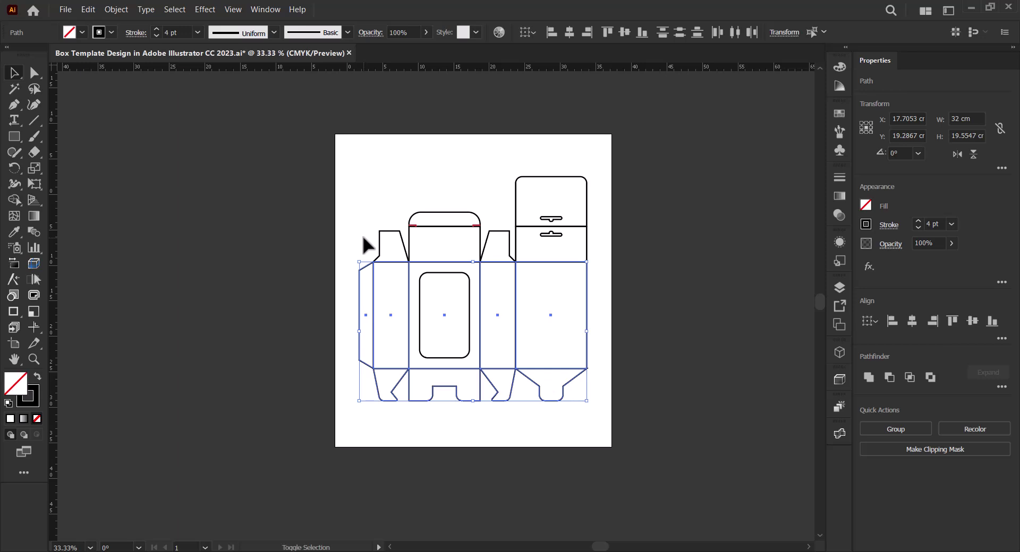
drag(363, 239, 533, 252)
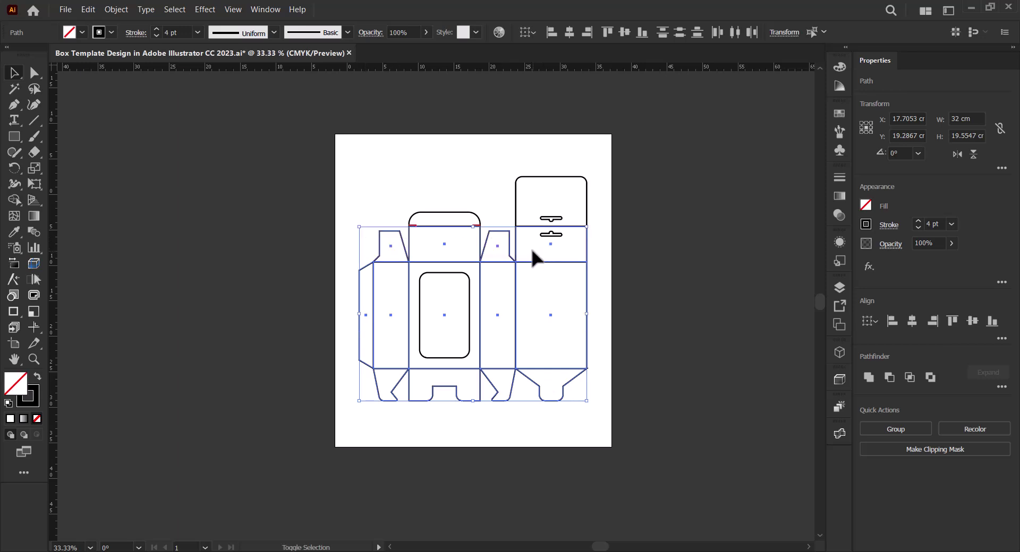
shift+click(462, 215)
shift+click(533, 170)
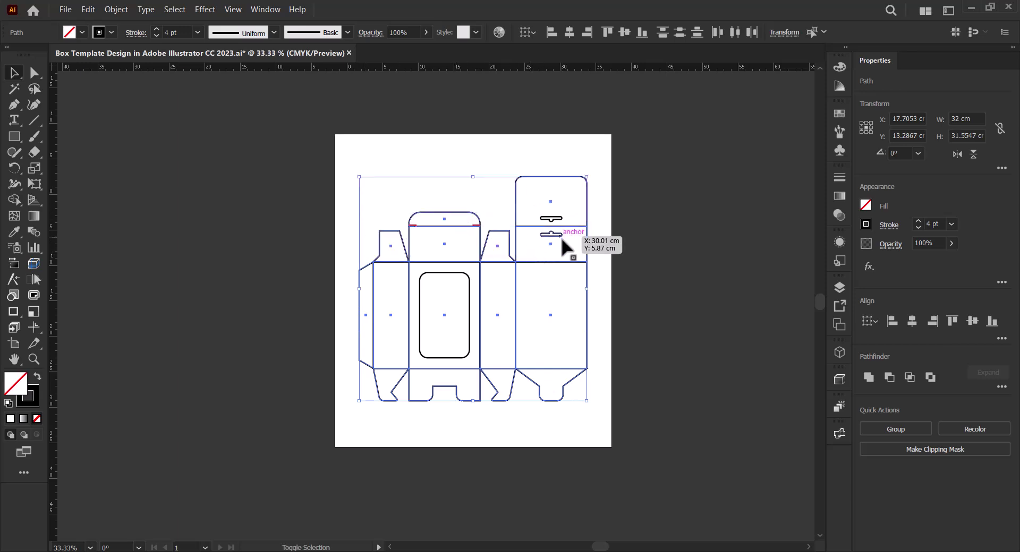
click(869, 377)
Give the outline, window, hanger holes and slits a dark red stroke and group them.
key(a)
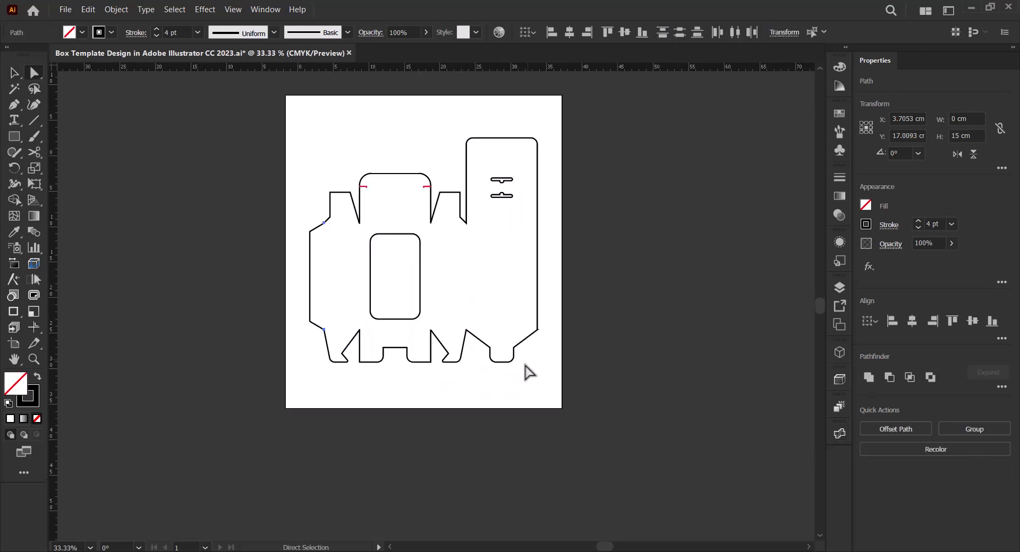
drag(565, 385, 284, 136)
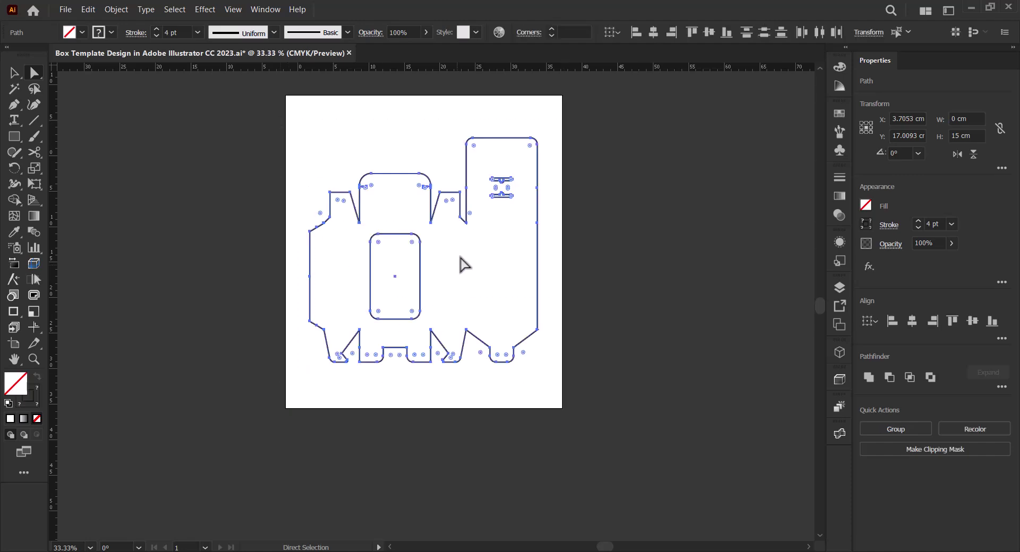
scroll(368, 194, up, 4)
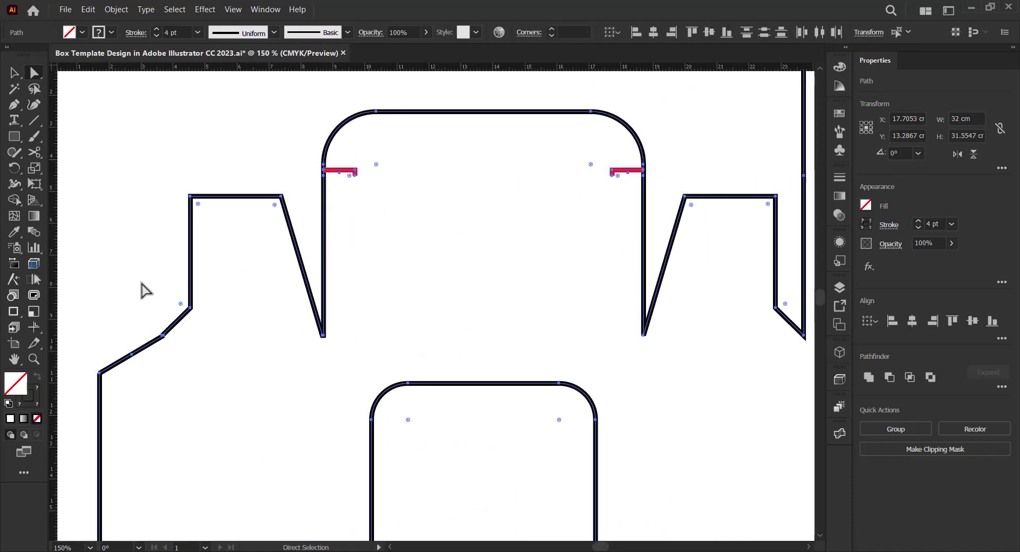
click(111, 33)
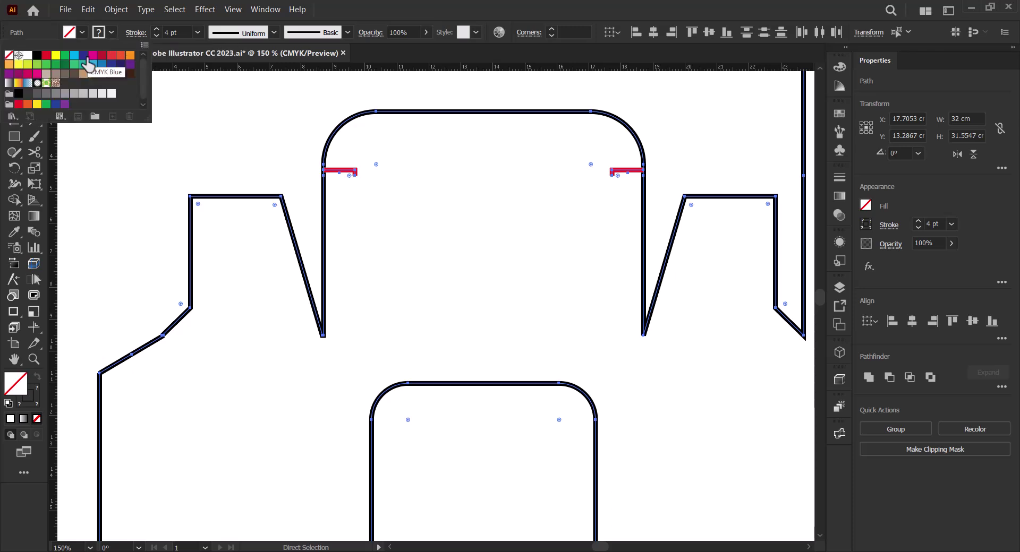
click(102, 56)
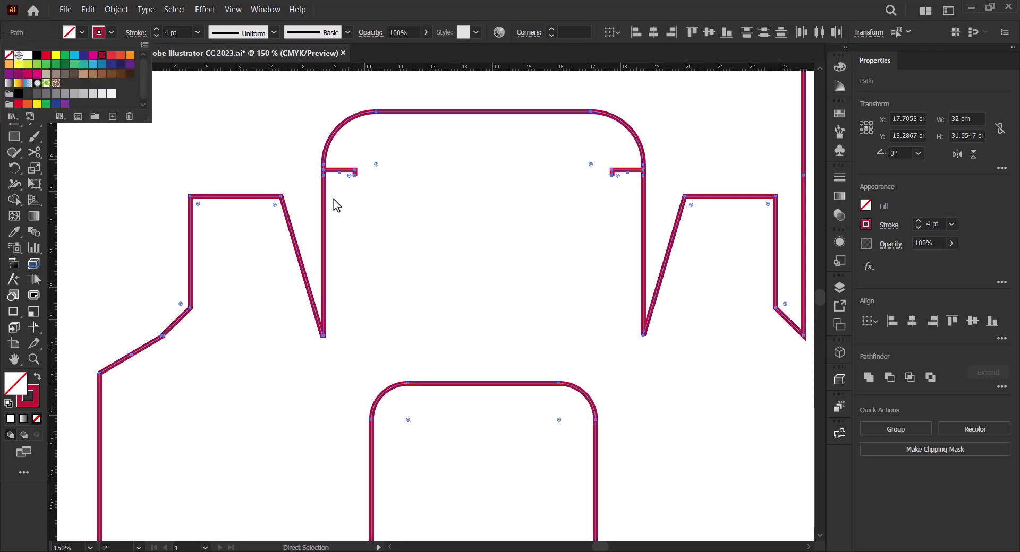
click(325, 187)
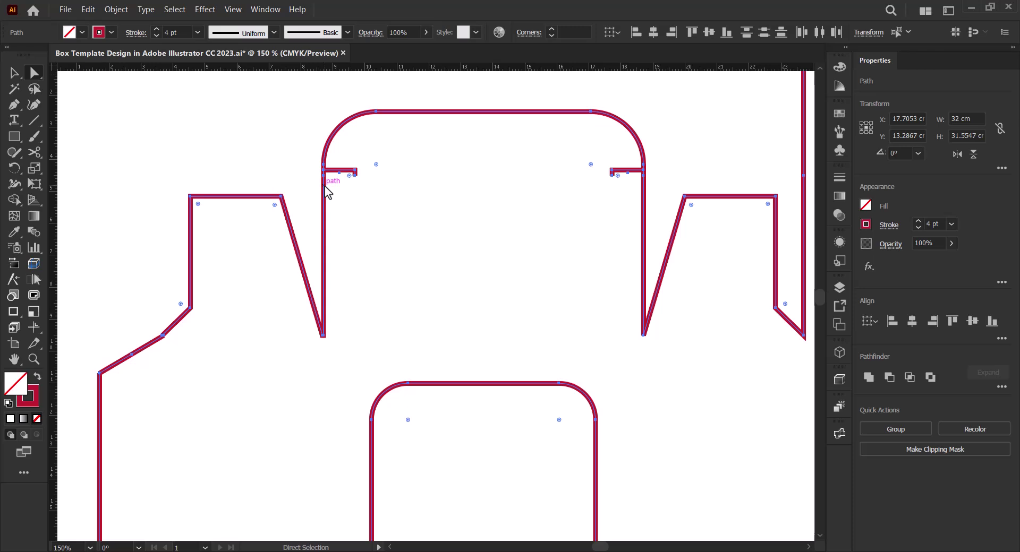
right_click(325, 186)
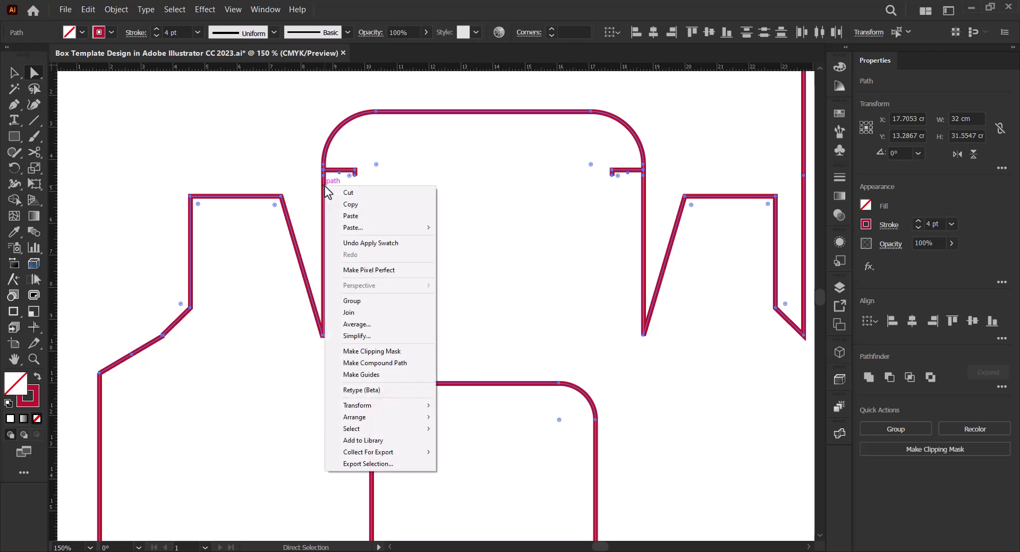
click(355, 300)
click(237, 129)
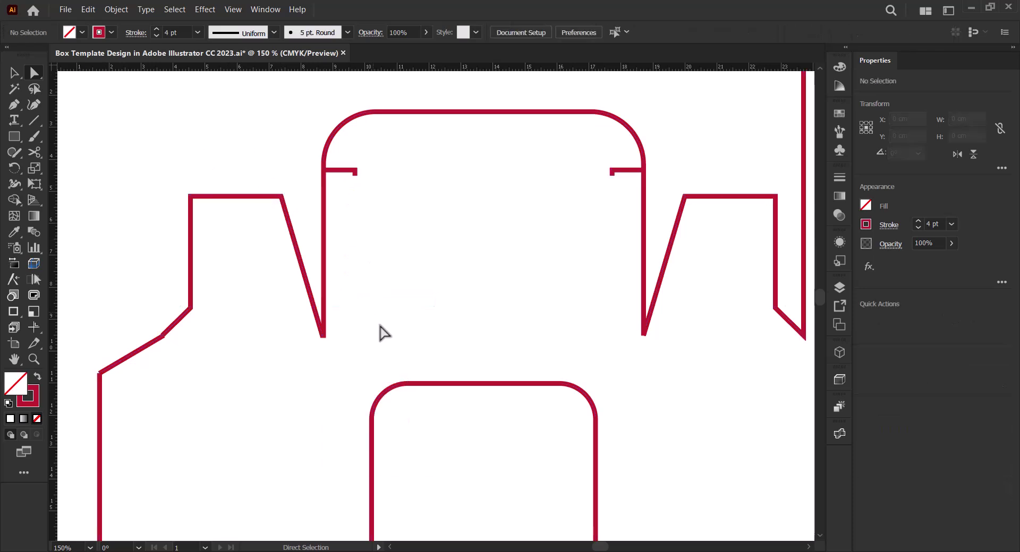
Draw a vertical fold line about 15 cm long between the glue flap and the first side panel, with a CMYK Cyan stroke.
scroll(478, 311, down, 1)
scroll(482, 313, down, 1)
scroll(537, 357, down, 2)
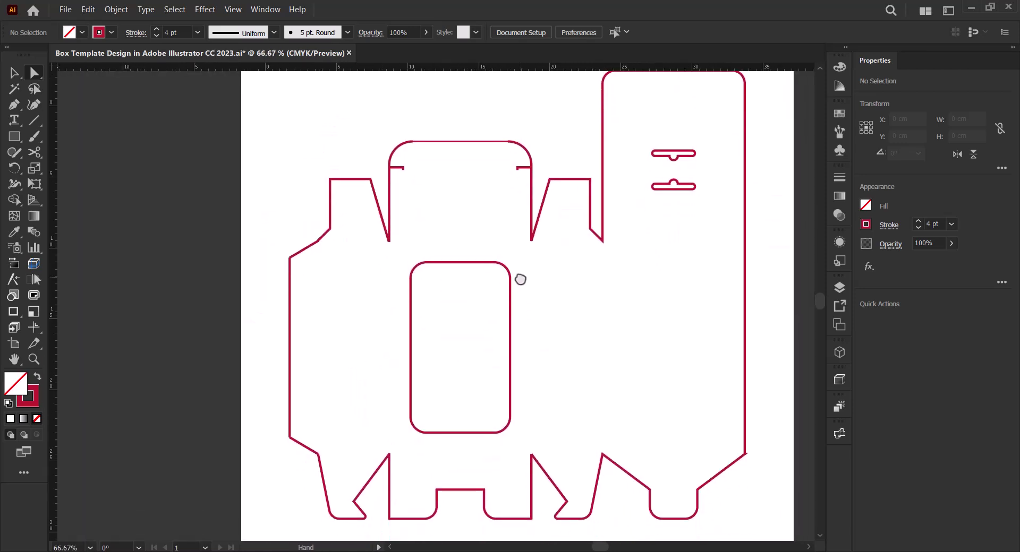
key(backslash)
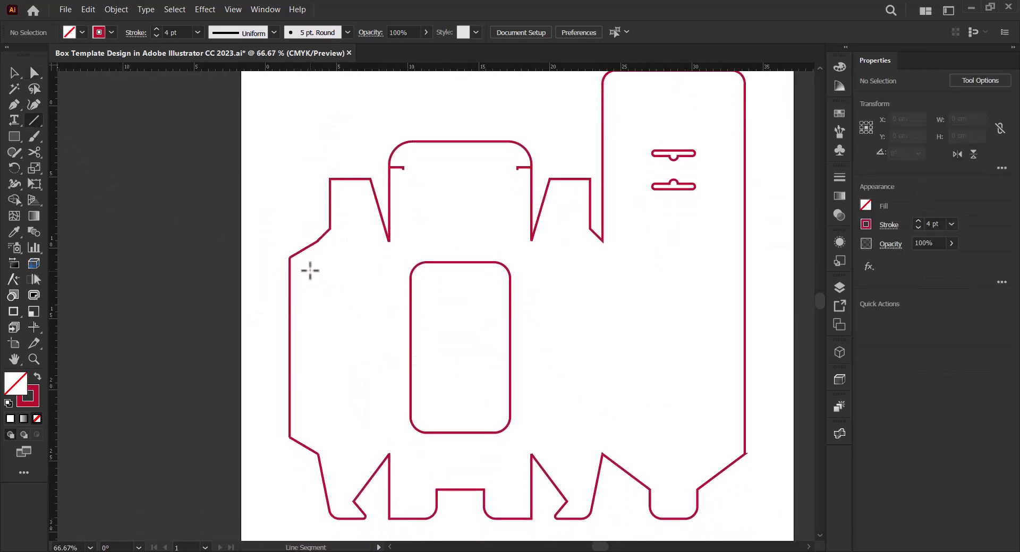
drag(317, 241, 318, 453)
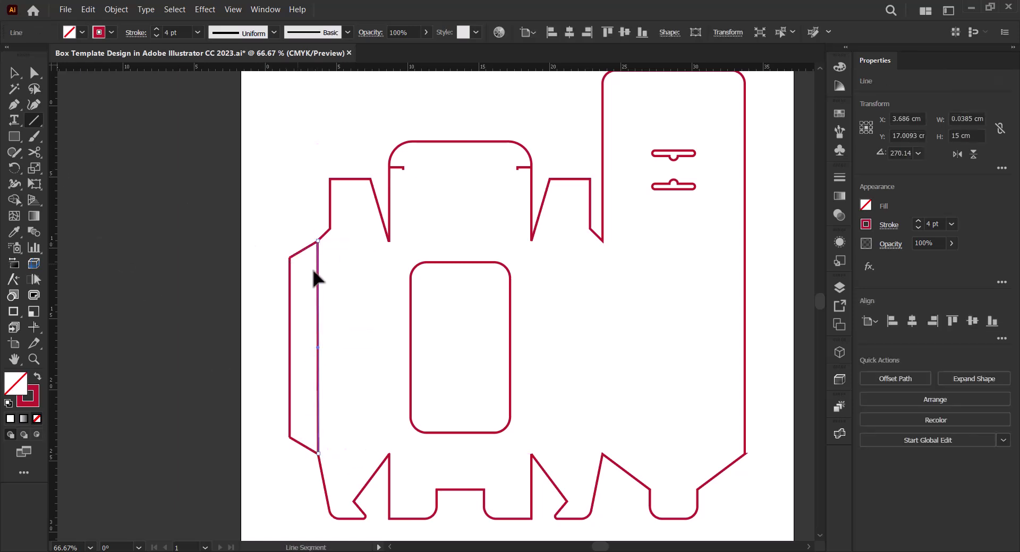
click(865, 227)
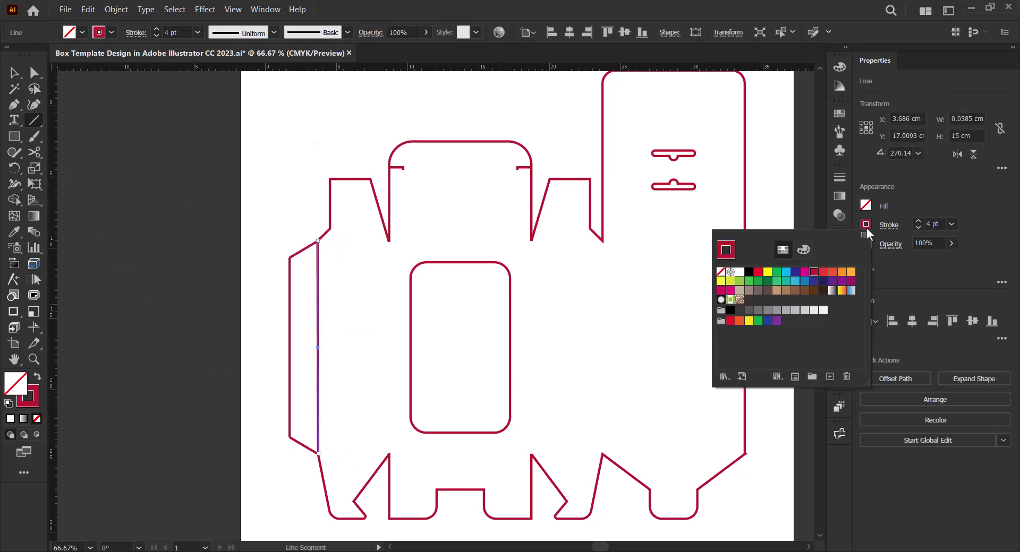
click(866, 226)
click(866, 226)
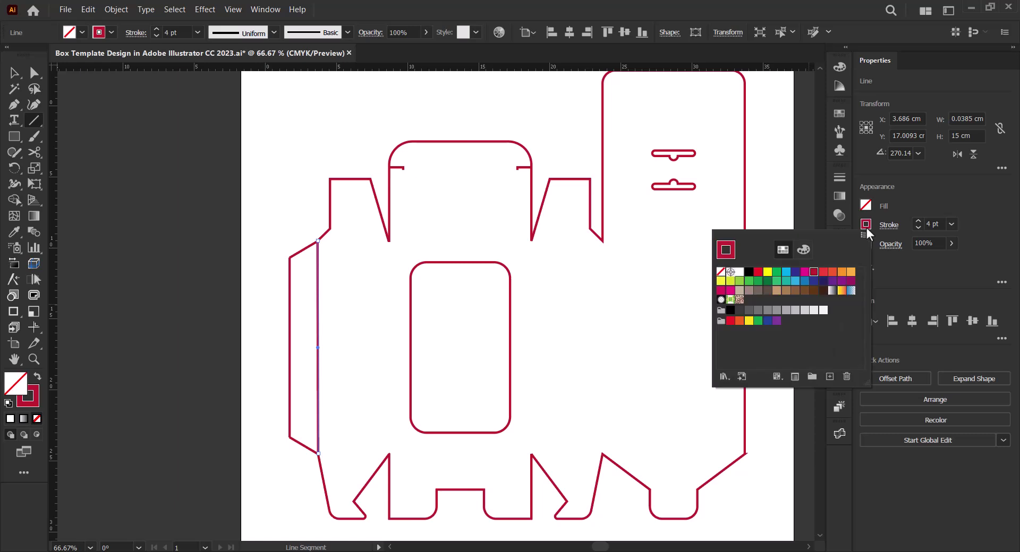
click(787, 272)
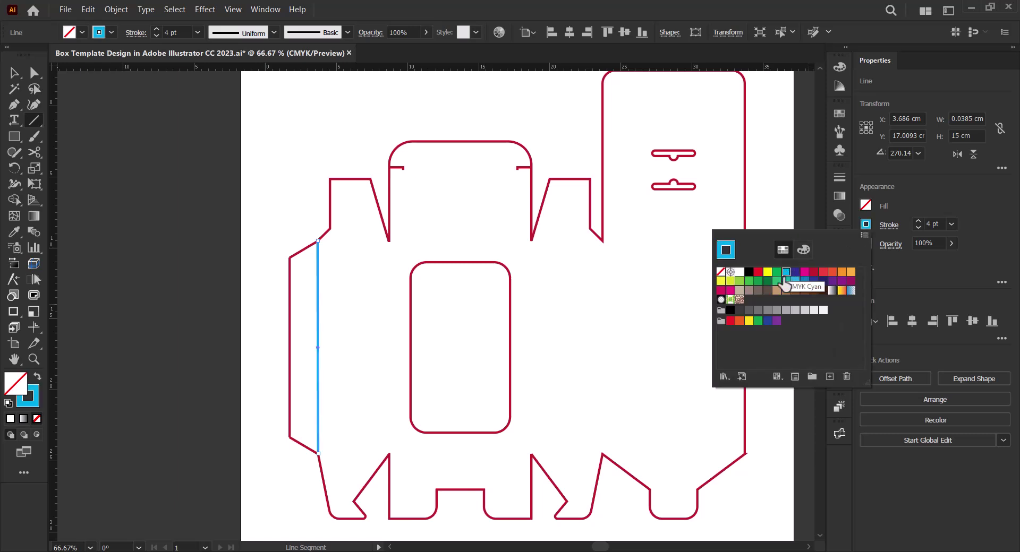
Turn the cyan fold line beside the glue flap into a dashed line.
click(887, 225)
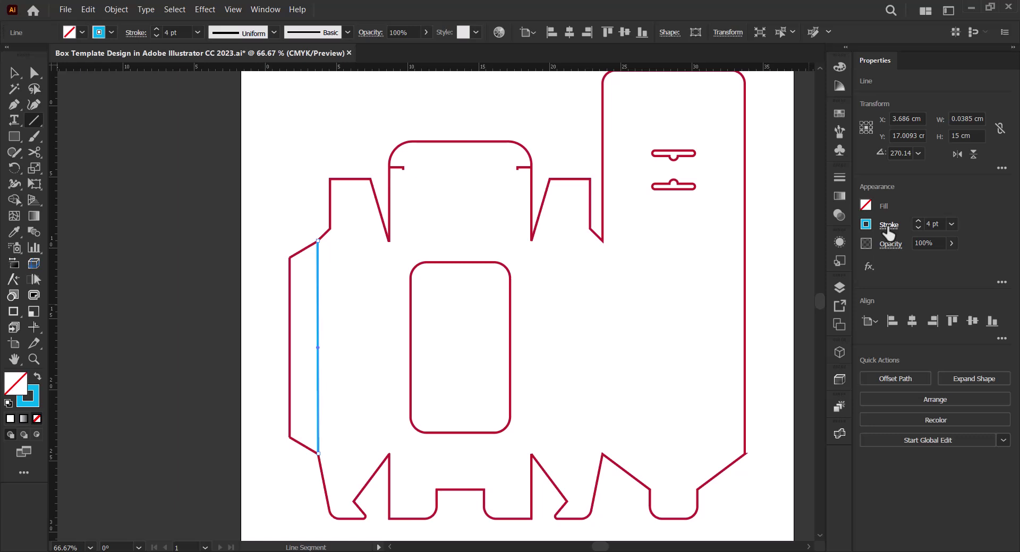
click(887, 230)
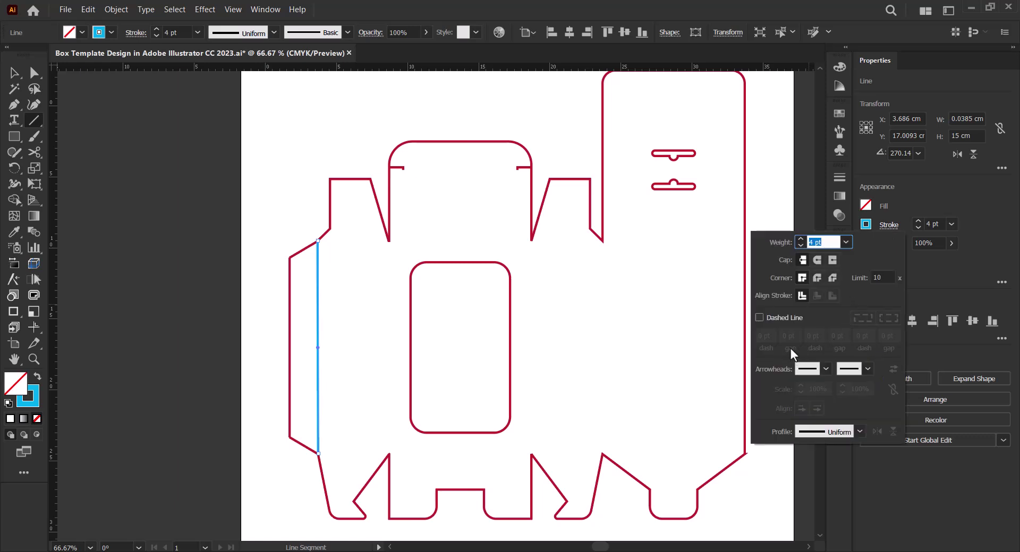
click(778, 318)
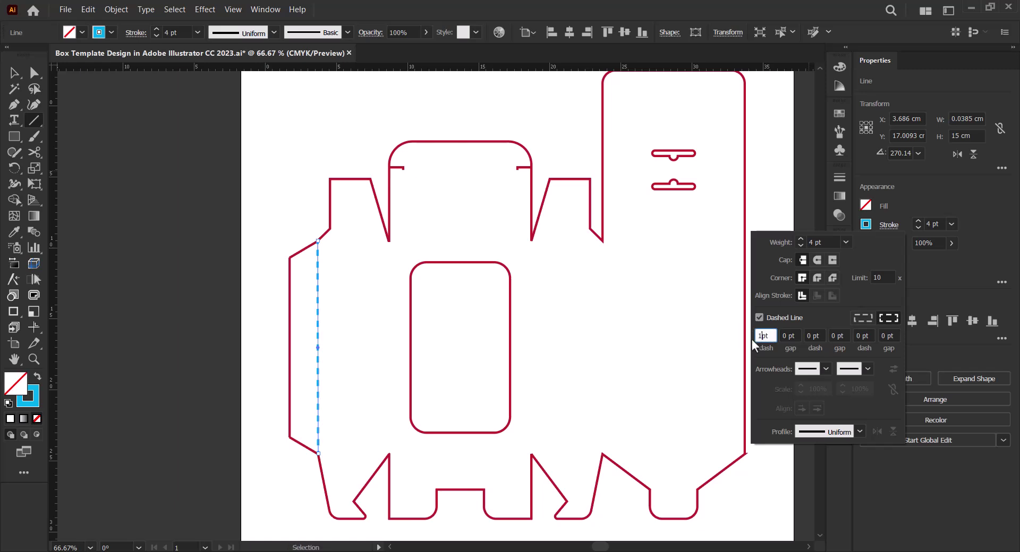
click(781, 341)
click(788, 202)
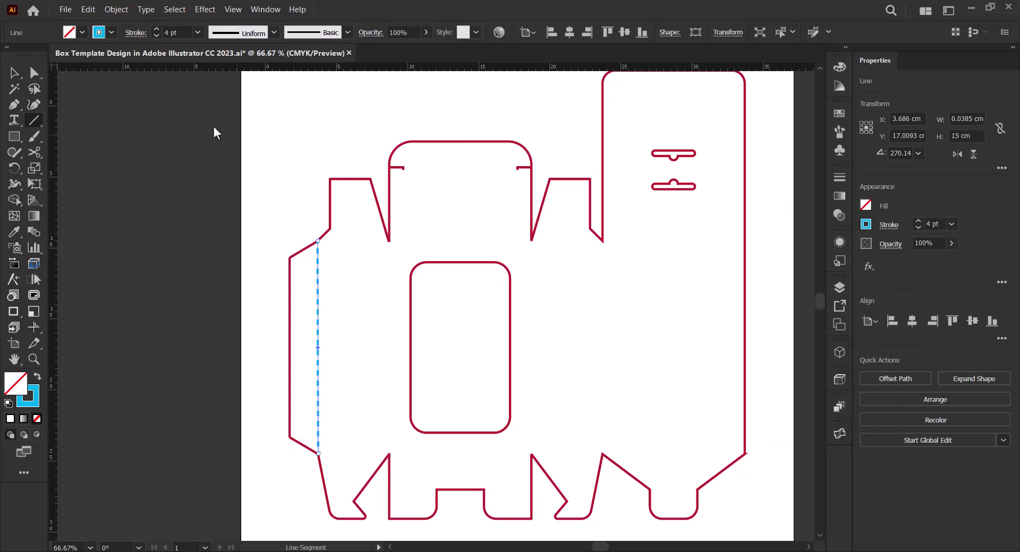
Duplicate the dashed vertical fold line onto the three other boundaries between the box panels.
click(13, 72)
click(260, 273)
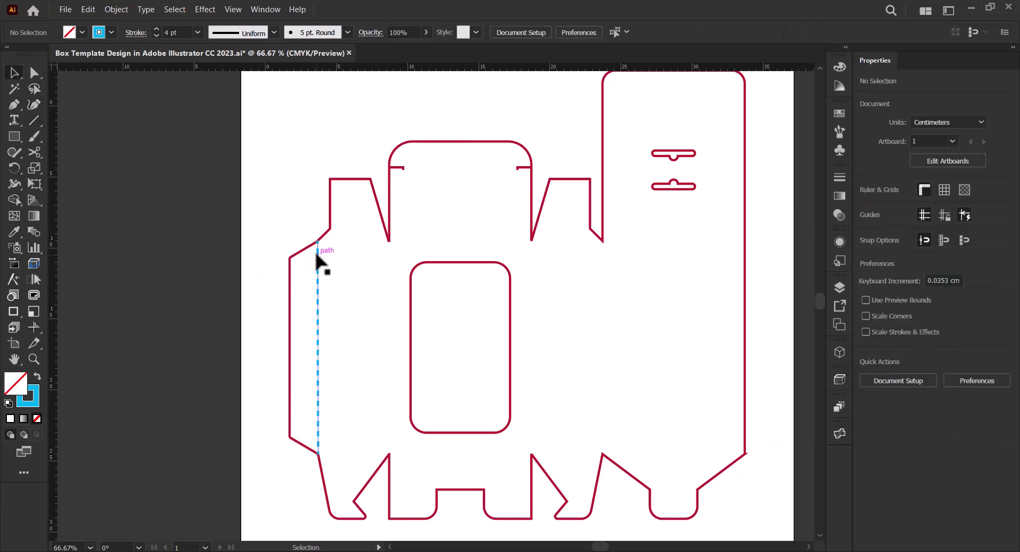
drag(317, 257, 565, 221)
scroll(611, 248, up, 4)
scroll(541, 260, down, 6)
scroll(514, 366, up, 2)
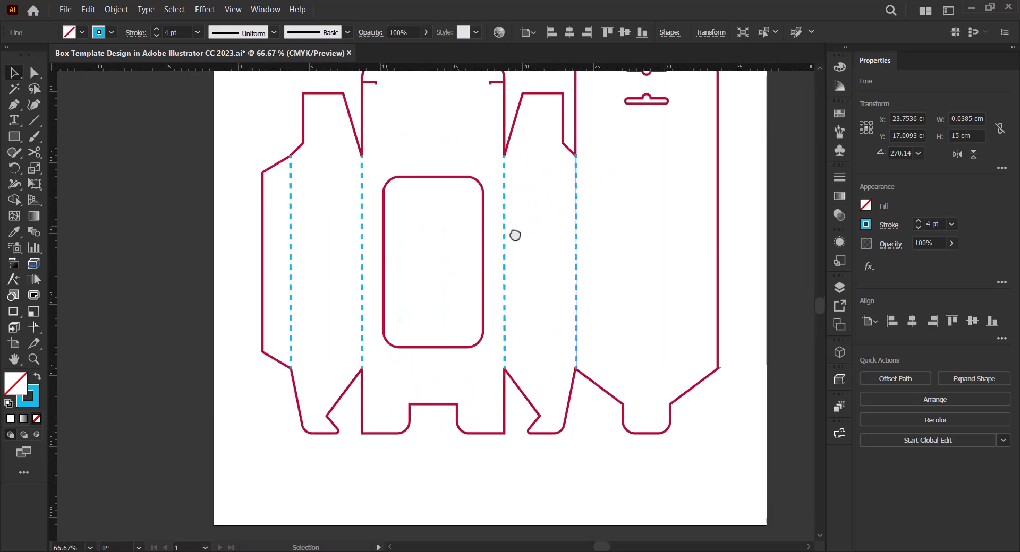
scroll(368, 329, down, 1)
scroll(335, 289, up, 3)
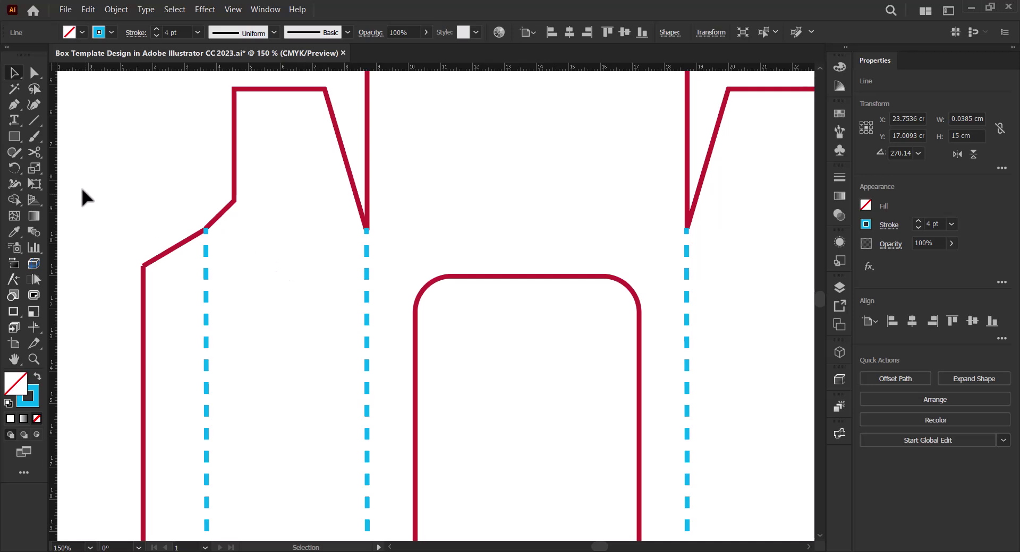
scroll(248, 289, down, 2)
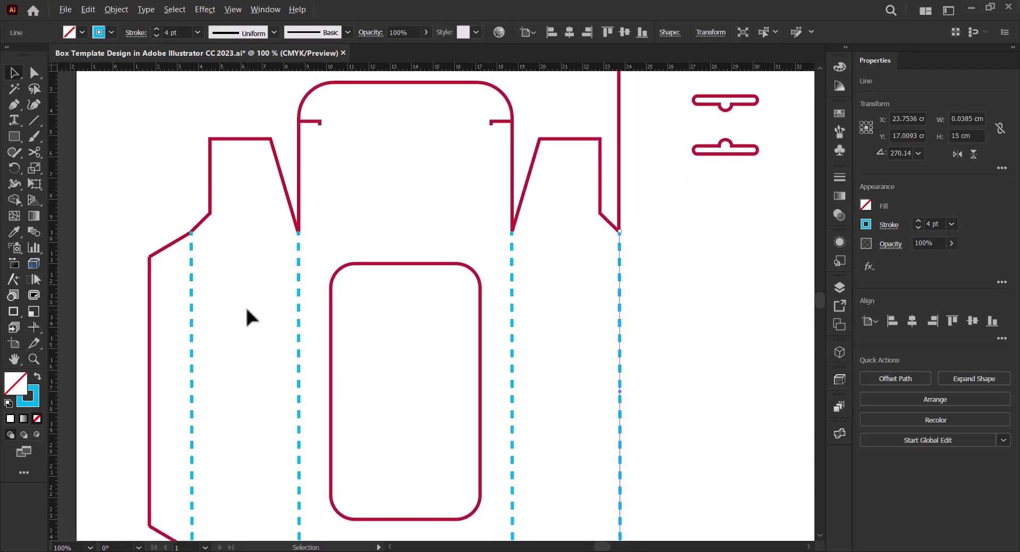
Draw a horizontal dashed fold line about 30 cm long across the panels' upper edge and duplicate it along their lower edge.
scroll(245, 307, down, 1)
click(33, 120)
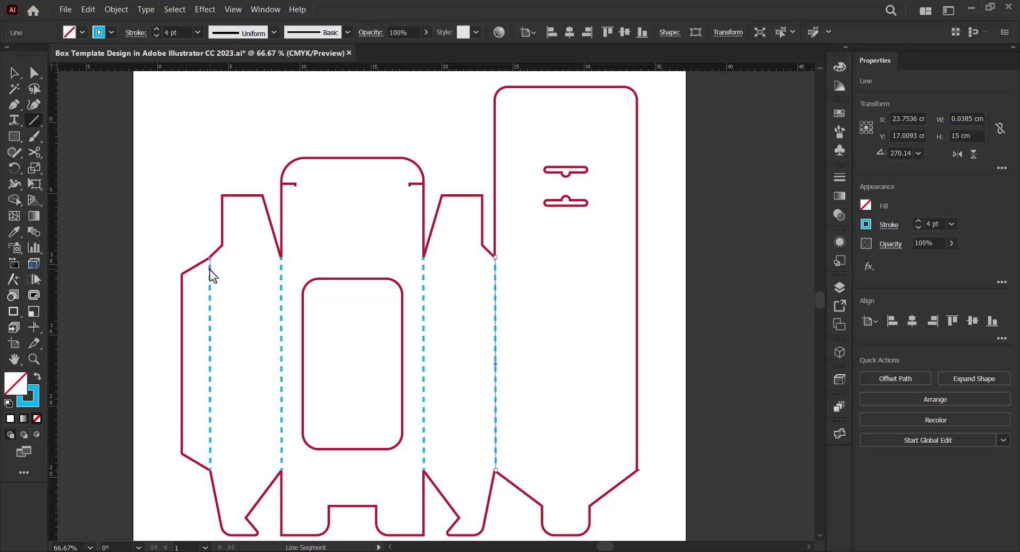
drag(210, 270, 637, 271)
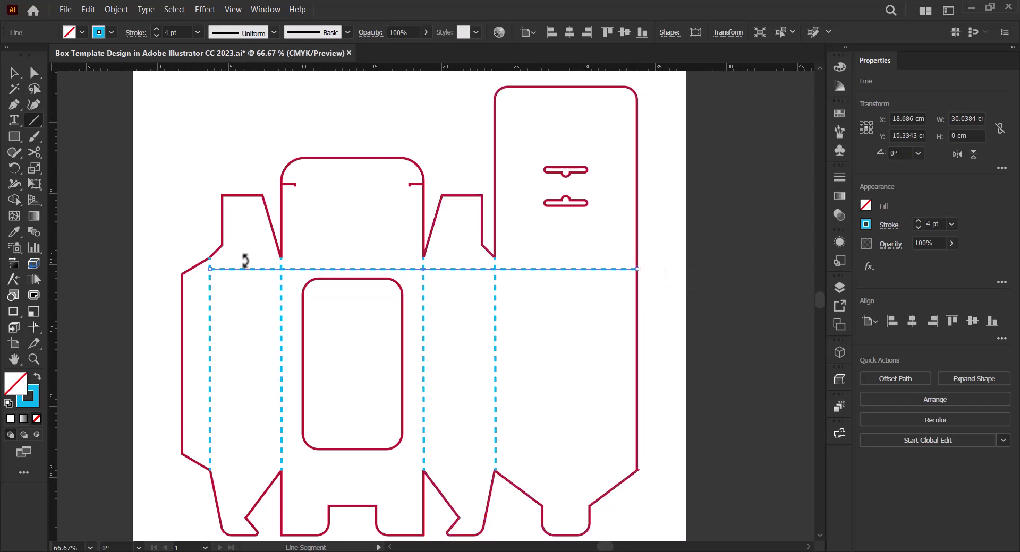
click(14, 74)
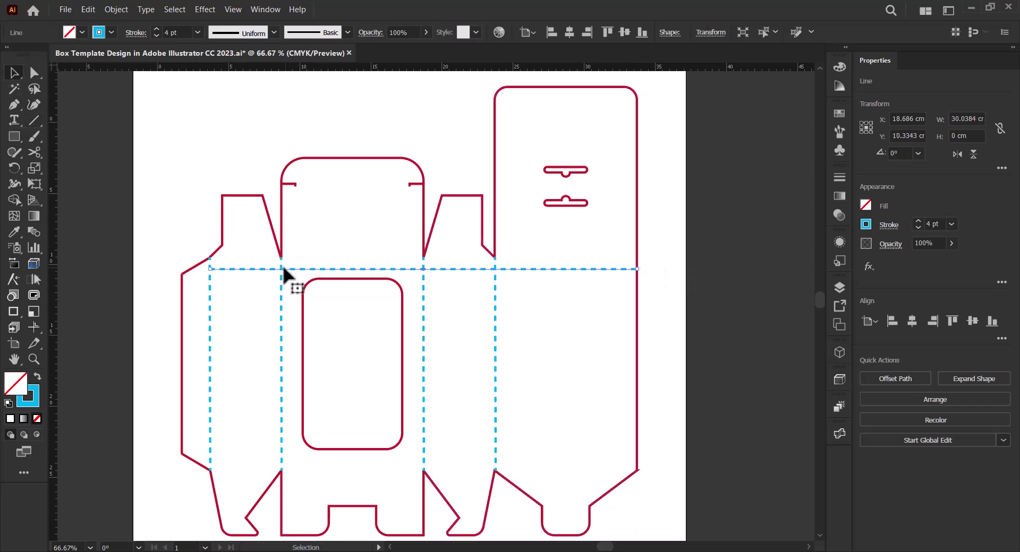
drag(283, 269, 282, 471)
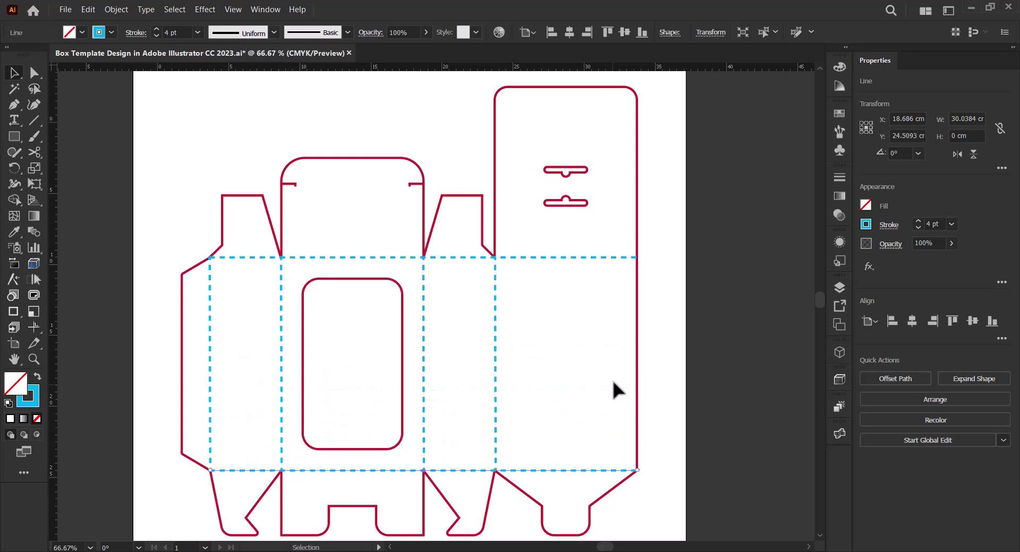
Select all the dashed cyan fold lines without the red cut lines and group them.
click(670, 355)
scroll(670, 354, down, 2)
drag(663, 379, 550, 370)
drag(547, 459, 266, 198)
shift+click(505, 253)
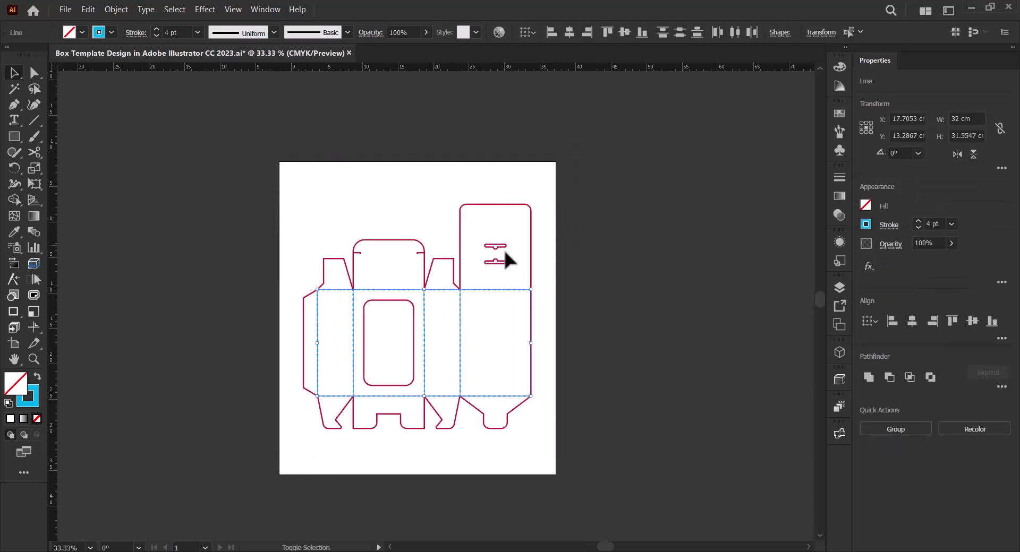
right_click(459, 302)
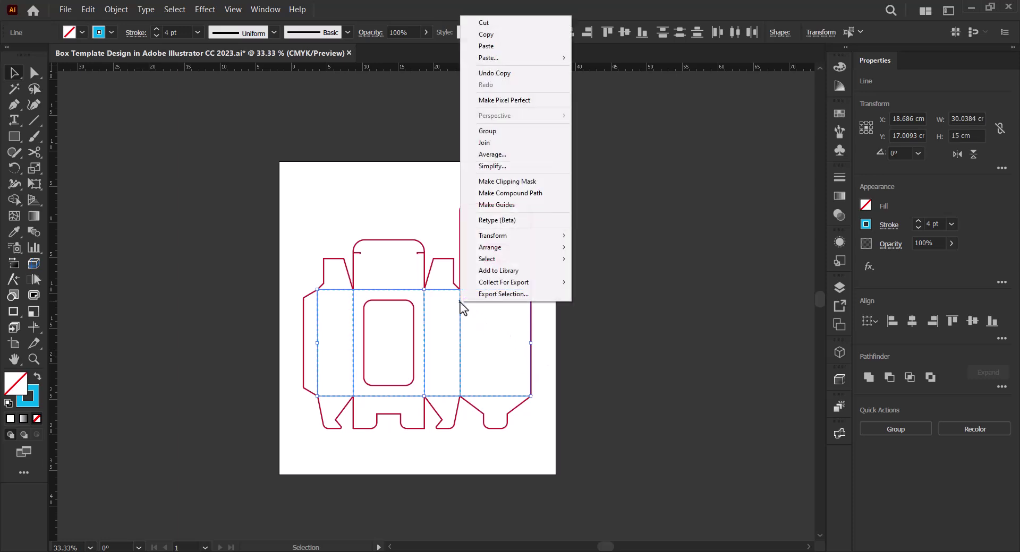
click(486, 142)
click(550, 340)
Set the stroke weight of both the red cut lines and the cyan fold lines to 2 pt.
drag(317, 229, 287, 210)
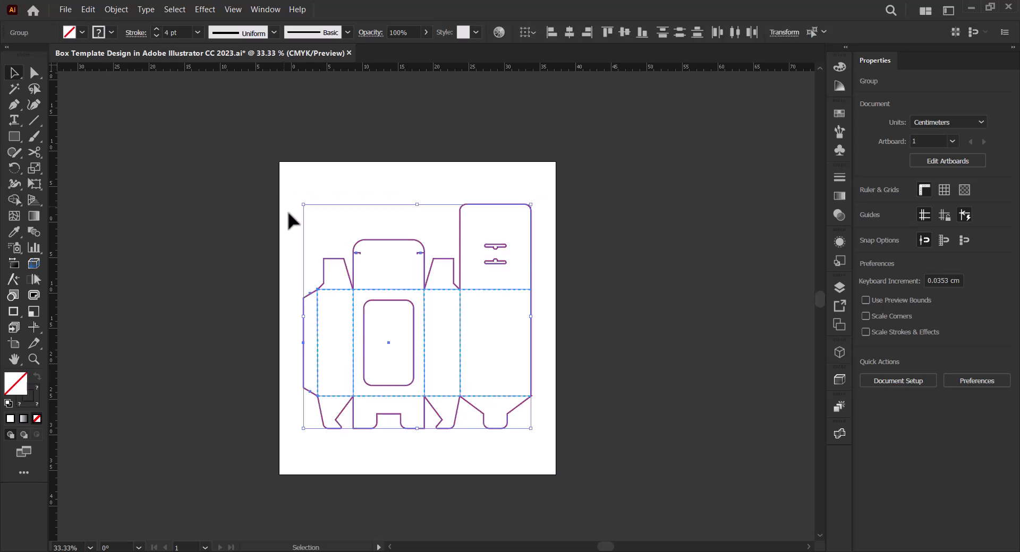
click(197, 30)
click(211, 89)
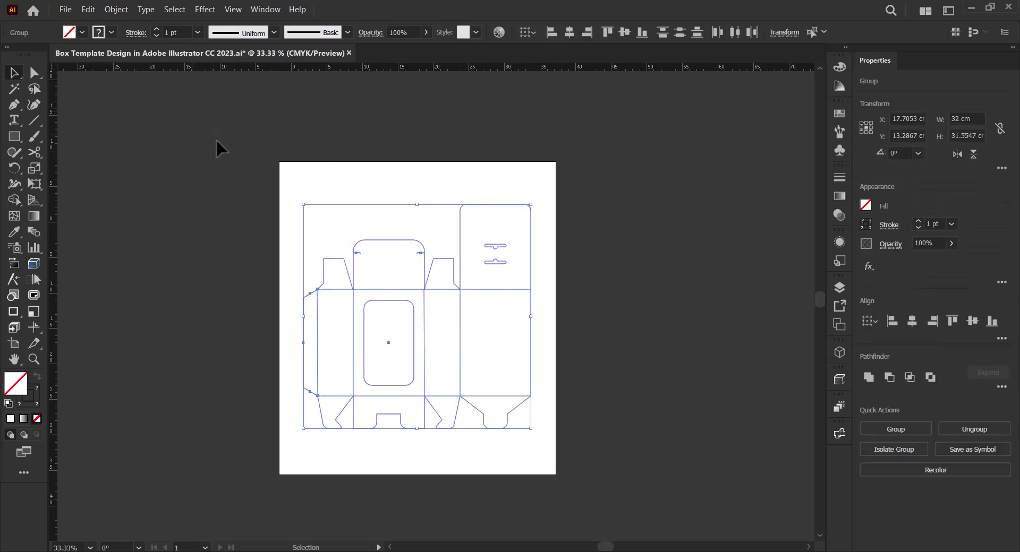
click(197, 32)
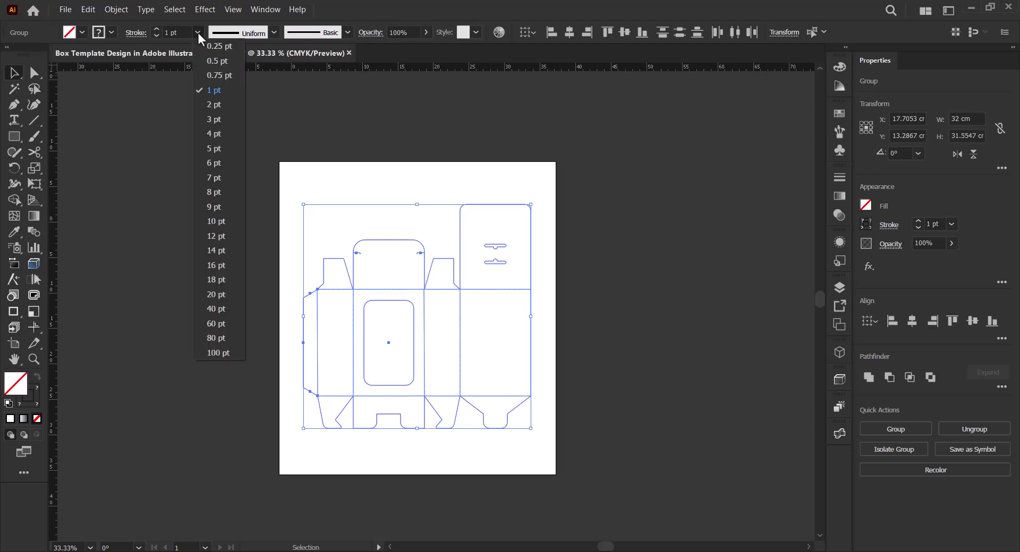
click(210, 101)
click(388, 190)
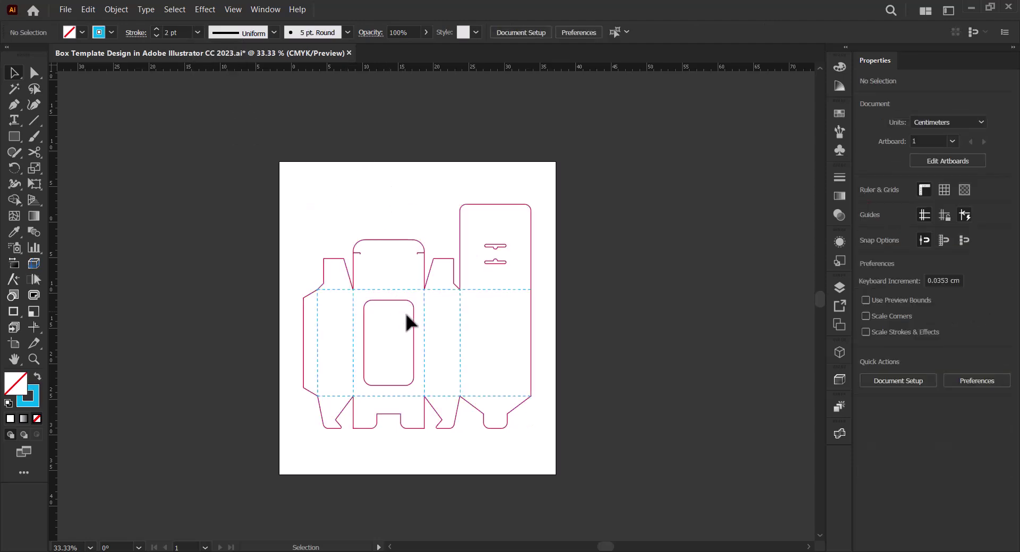
Draw a horizontal dashed fold line about 10 cm long across the hanger panel, midway between the two hanger holes.
scroll(436, 335, up, 2)
mouse_move(455, 329)
mouse_down()
mouse_move(462, 314)
mouse_move(444, 330)
mouse_up()
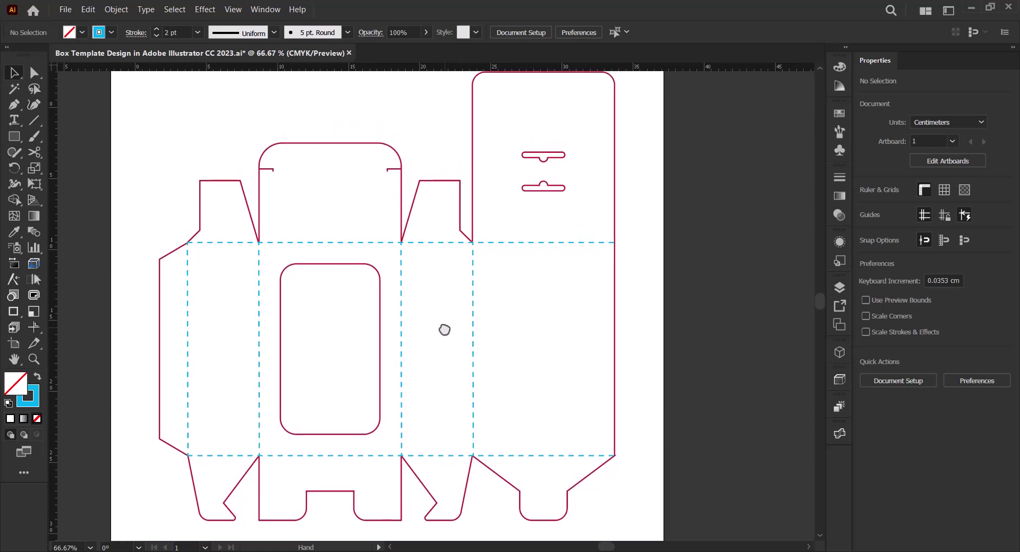
scroll(444, 329, down, 1)
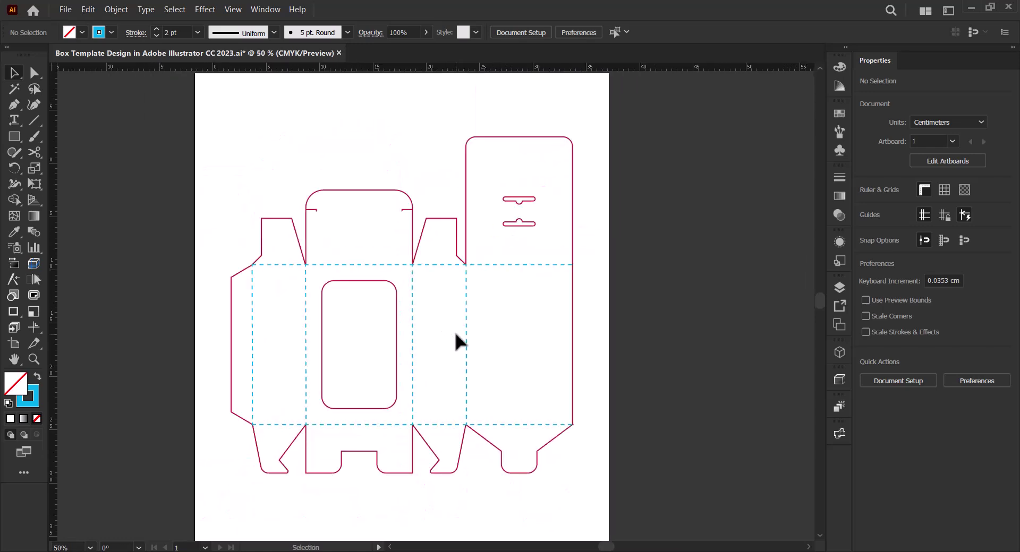
scroll(414, 255, up, 3)
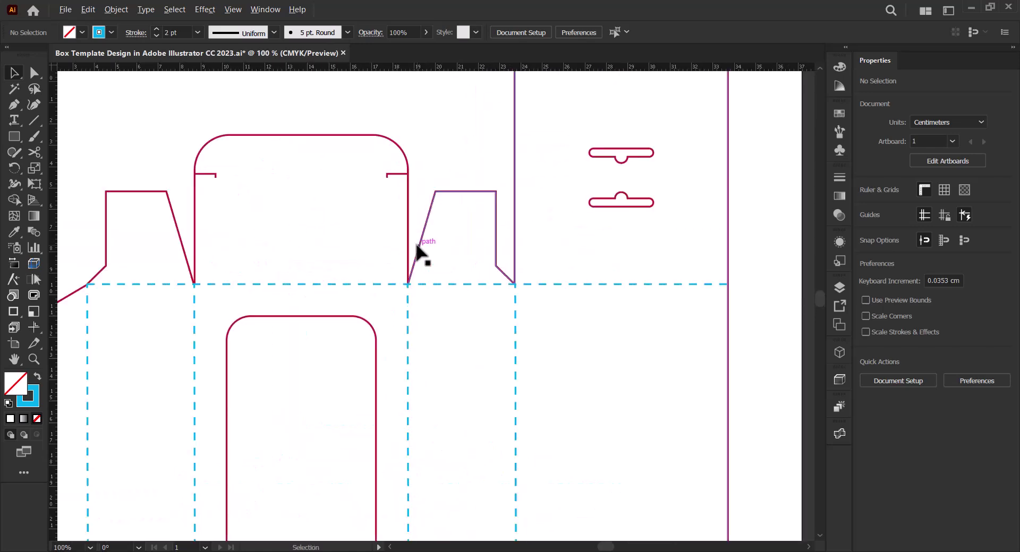
drag(487, 257, 287, 348)
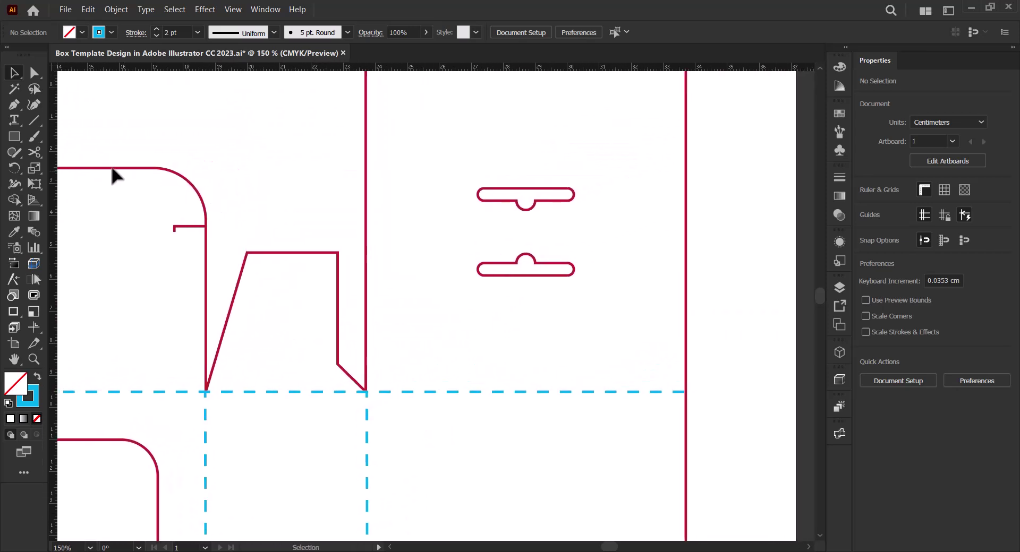
click(33, 120)
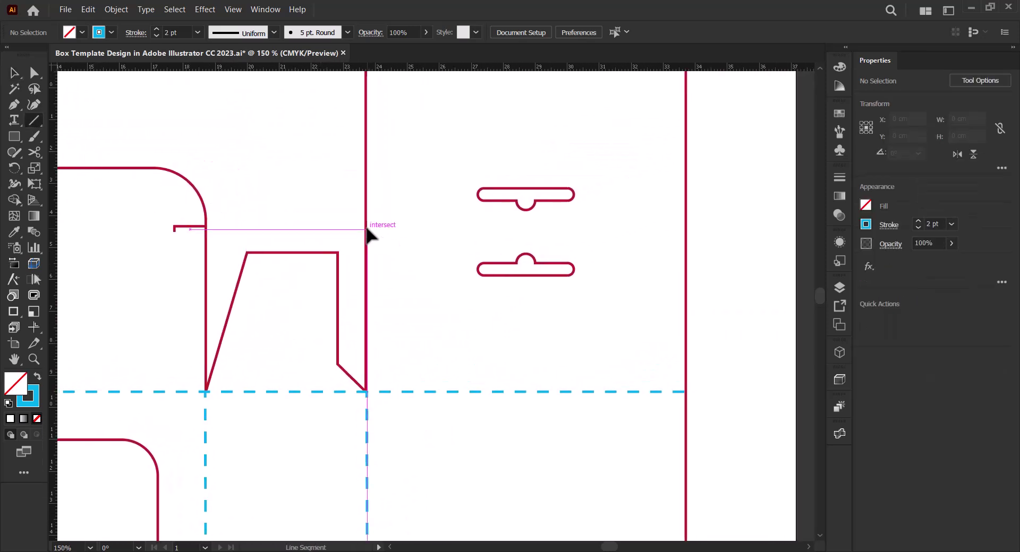
drag(366, 229, 685, 230)
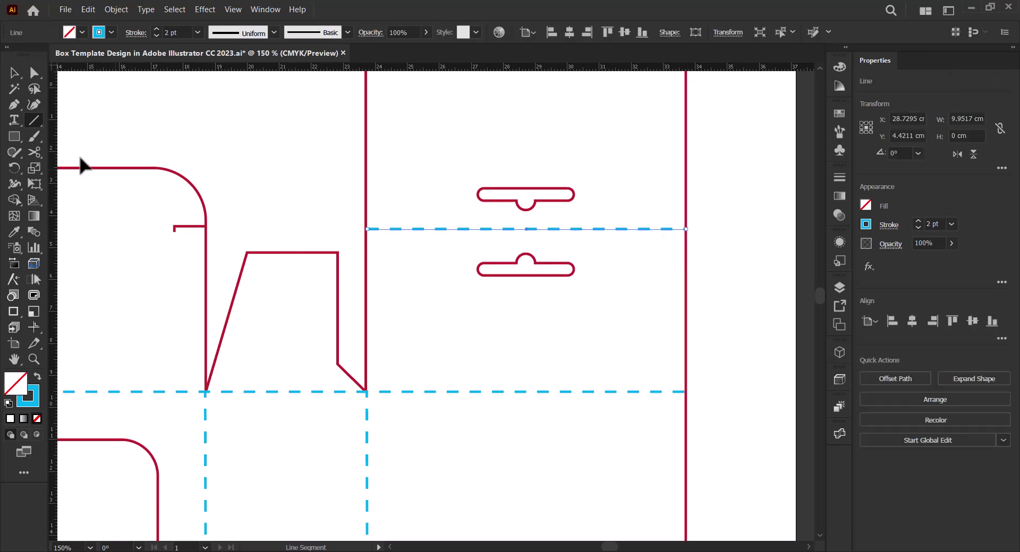
Duplicate the hanger panel's dashed fold line straight across onto the tuck flap above the window panel.
click(15, 73)
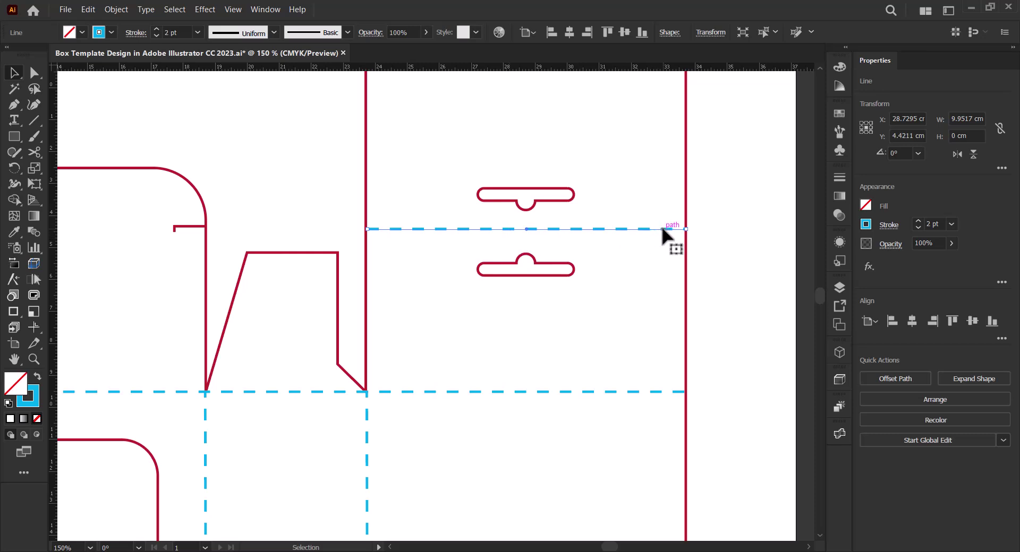
key(space)
drag(611, 277, 719, 256)
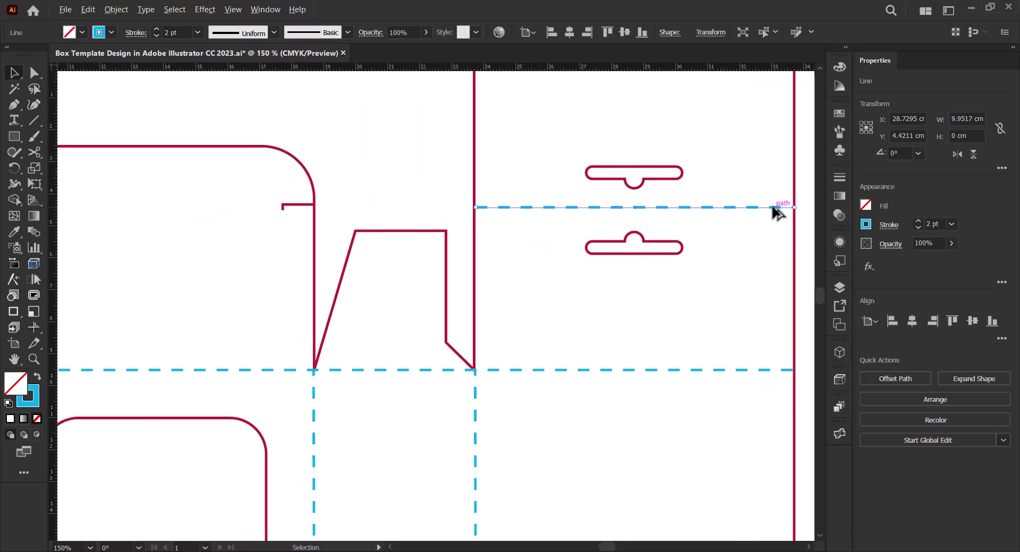
drag(772, 206, 274, 211)
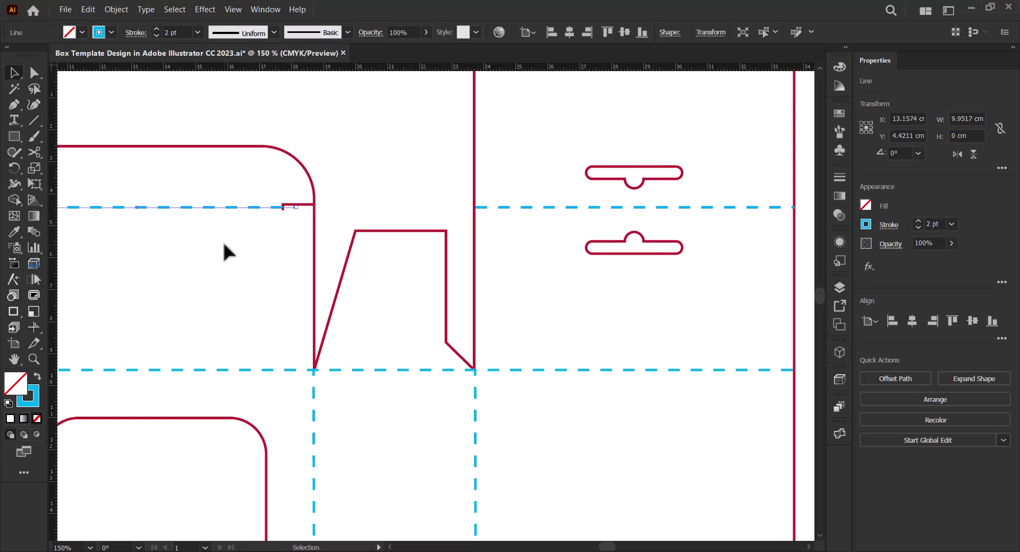
Fit the copied fold line between the tuck flap's two notches, placing its left end on one notch and shortening its right end to the other.
drag(224, 246, 489, 315)
scroll(296, 321, up, 1)
scroll(296, 318, up, 5)
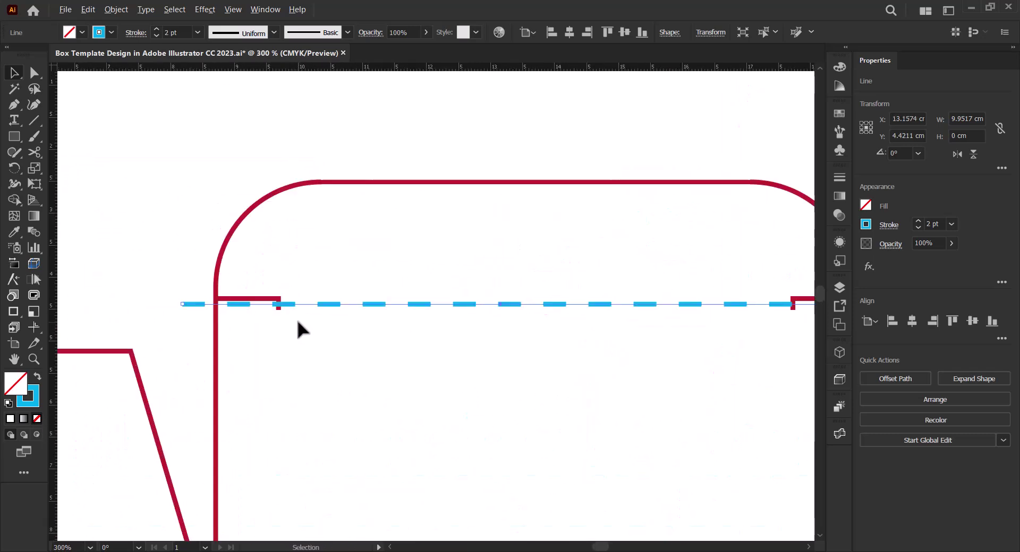
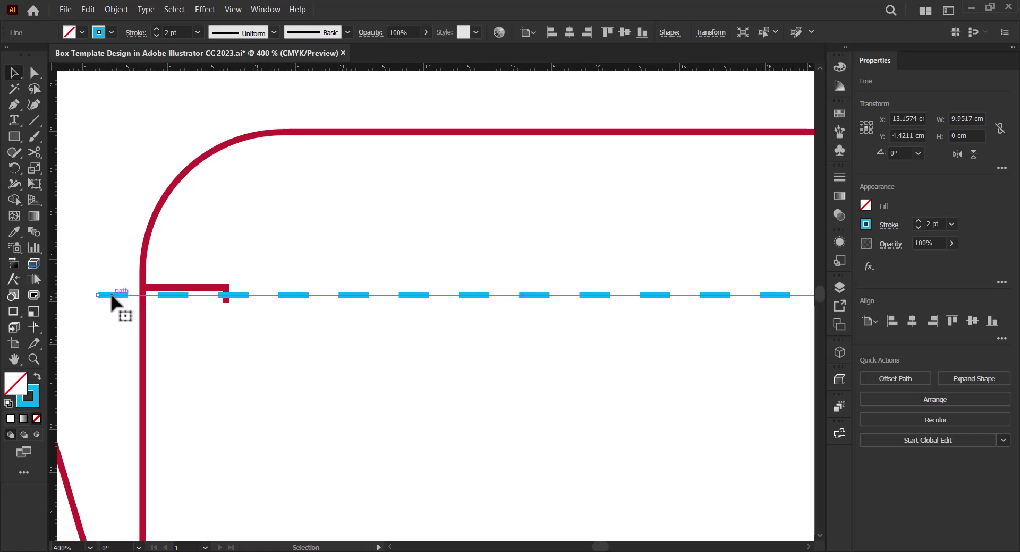
drag(111, 295, 172, 298)
click(35, 74)
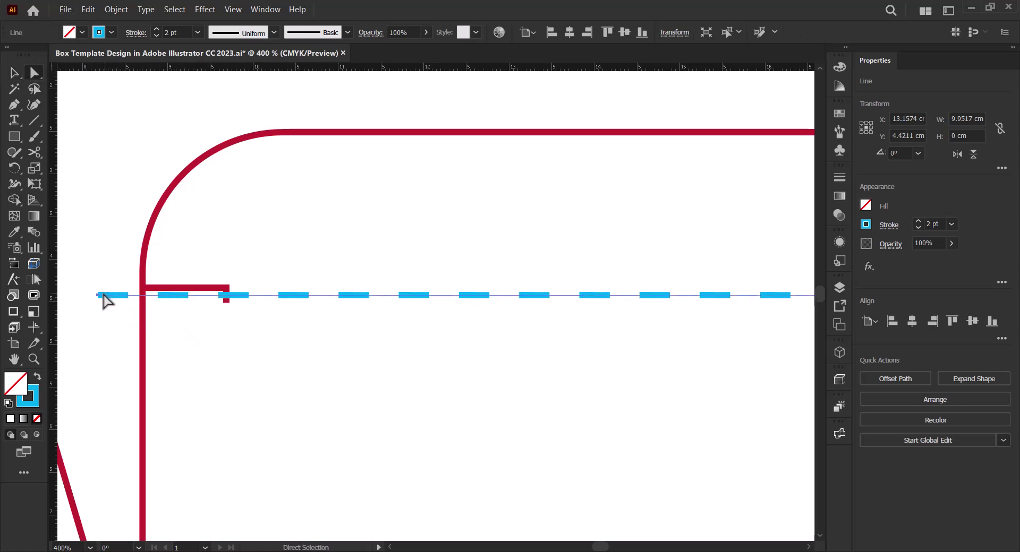
drag(97, 296, 224, 296)
scroll(148, 362, right, 5)
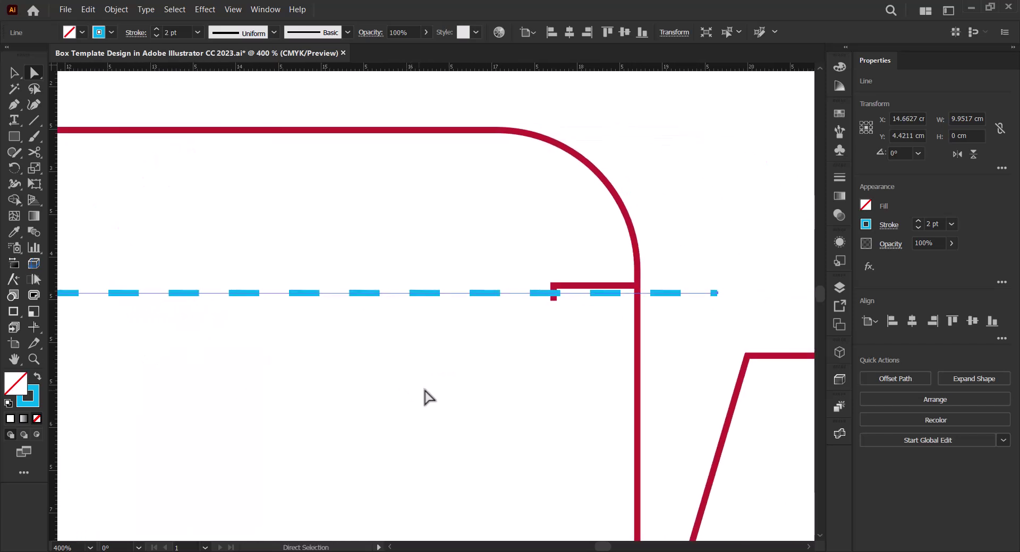
click(714, 293)
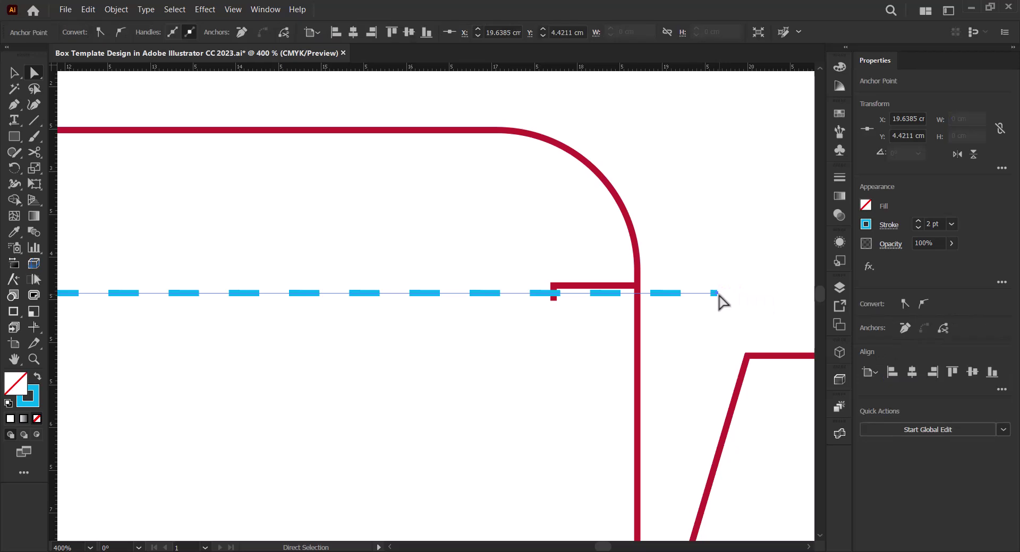
drag(715, 292, 553, 292)
scroll(497, 353, down, 1)
scroll(538, 371, down, 2)
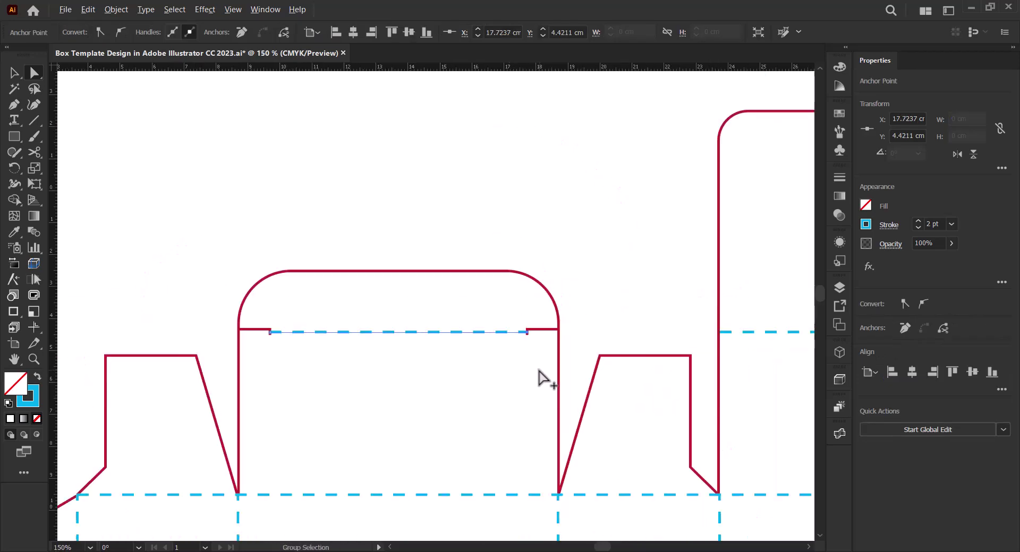
Group the hanger panel and tuck flap fold lines with the existing group of cyan fold lines.
drag(538, 380, 226, 341)
key(v)
click(376, 335)
scroll(452, 323, up, 1)
scroll(452, 329, down, 3)
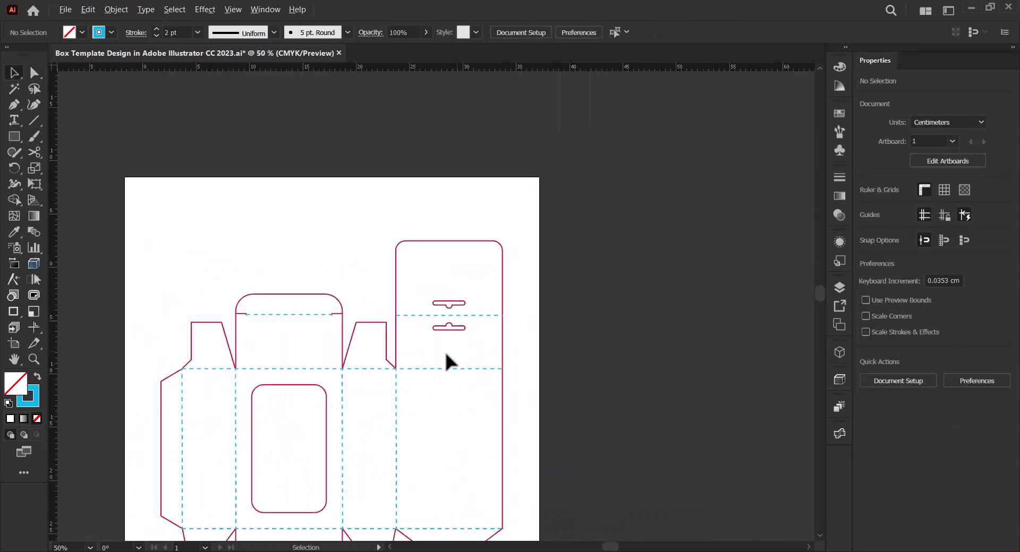
drag(448, 359, 483, 198)
click(483, 184)
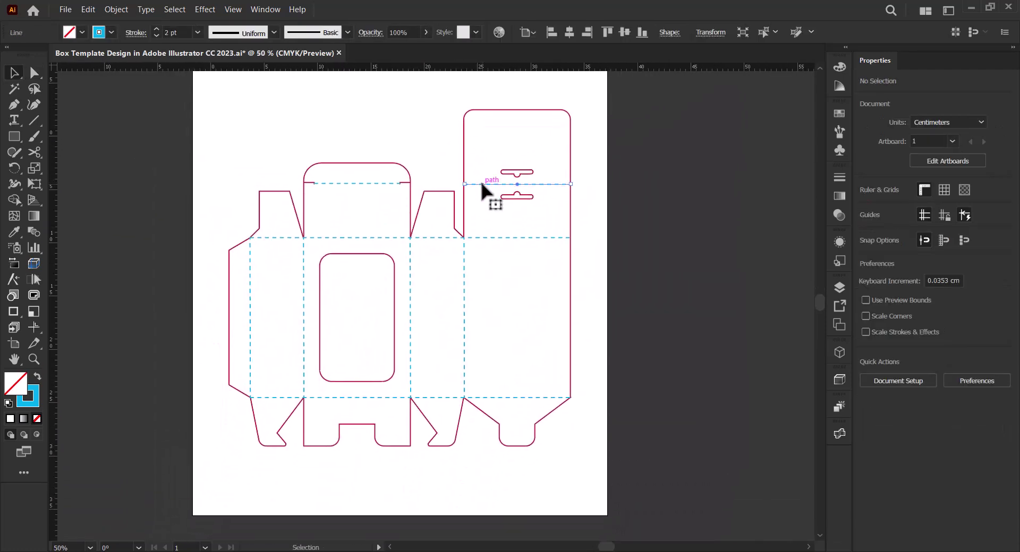
shift+click(374, 183)
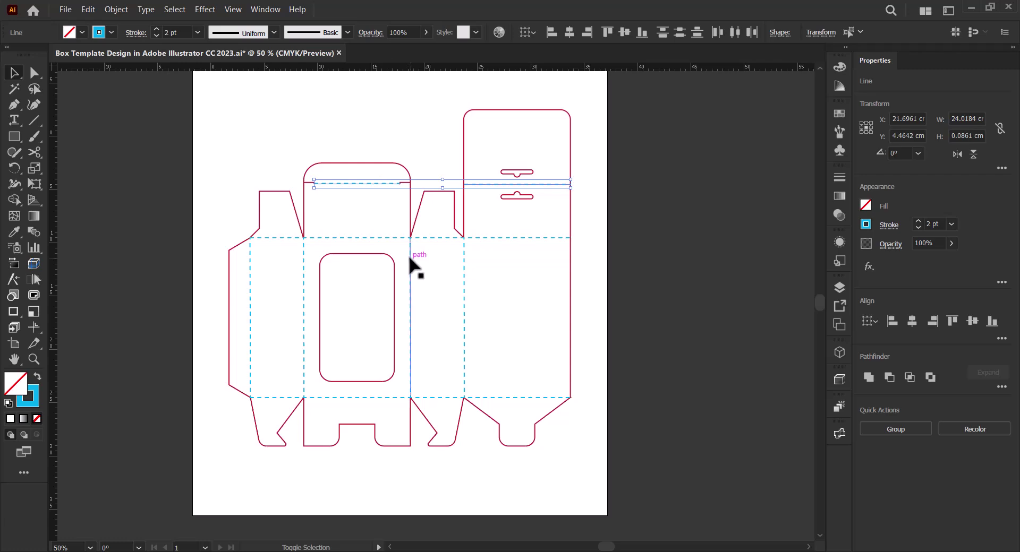
shift+click(410, 257)
right_click(410, 259)
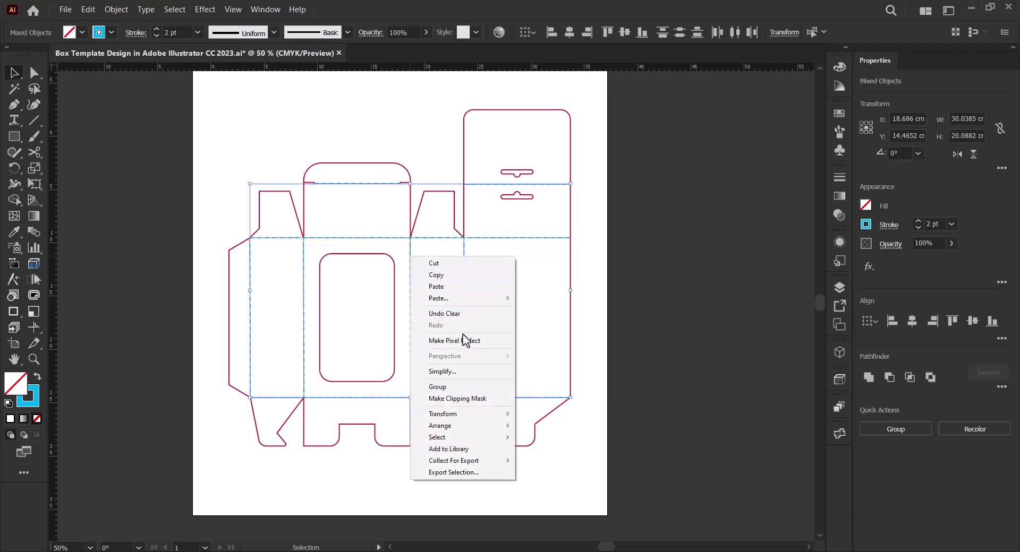
click(466, 394)
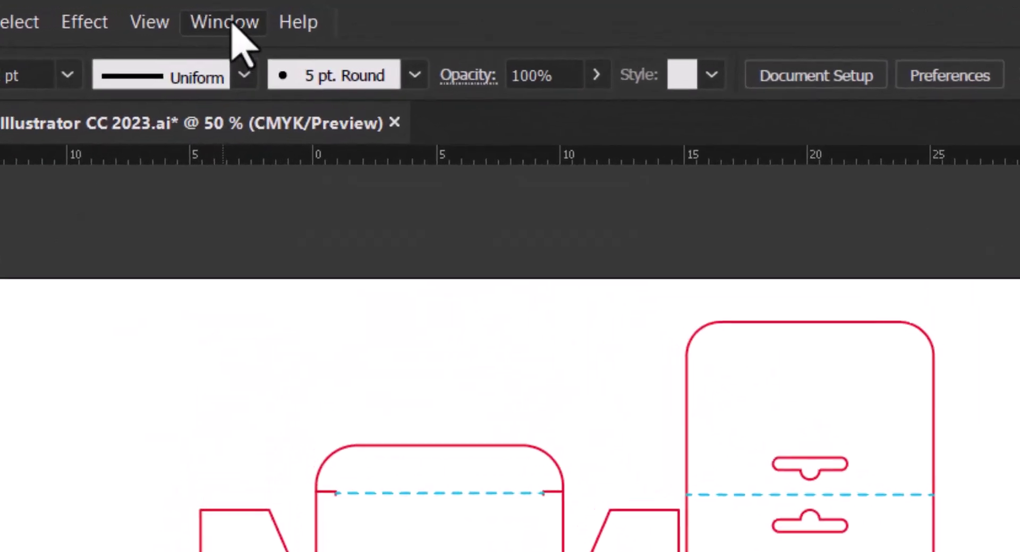
Show the Fold window of Esko's Studio Toolkit for Boxes.
click(266, 10)
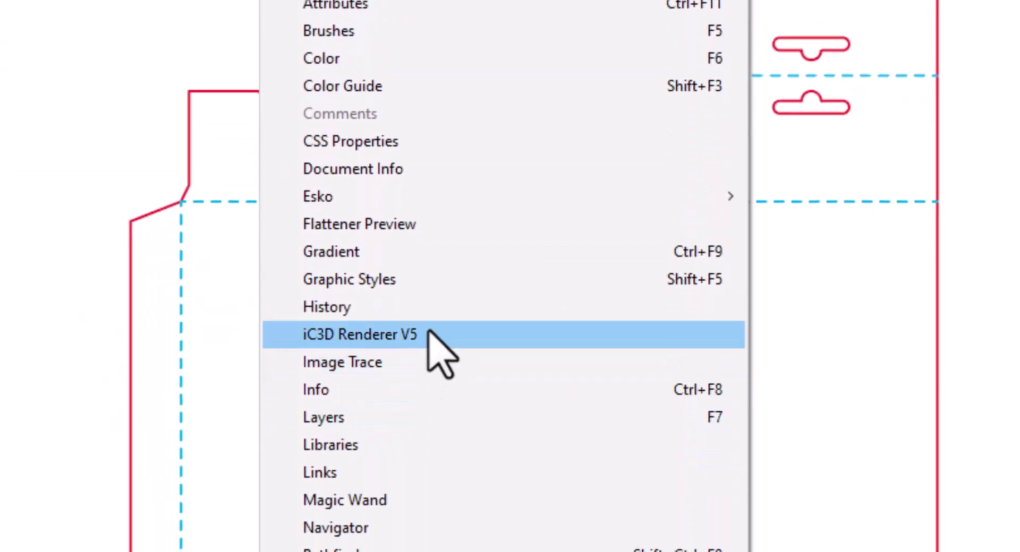
mouse_move(437, 198)
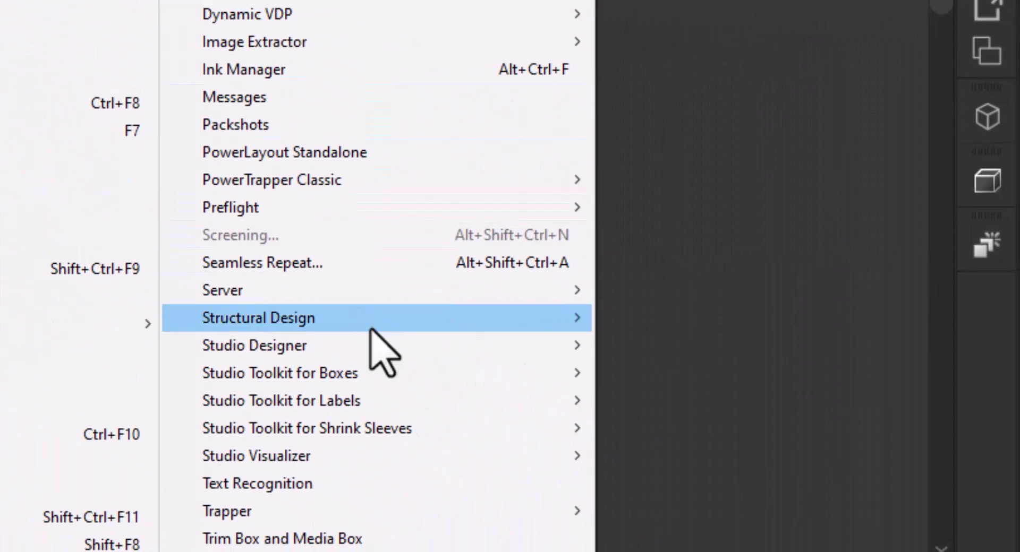
mouse_move(543, 455)
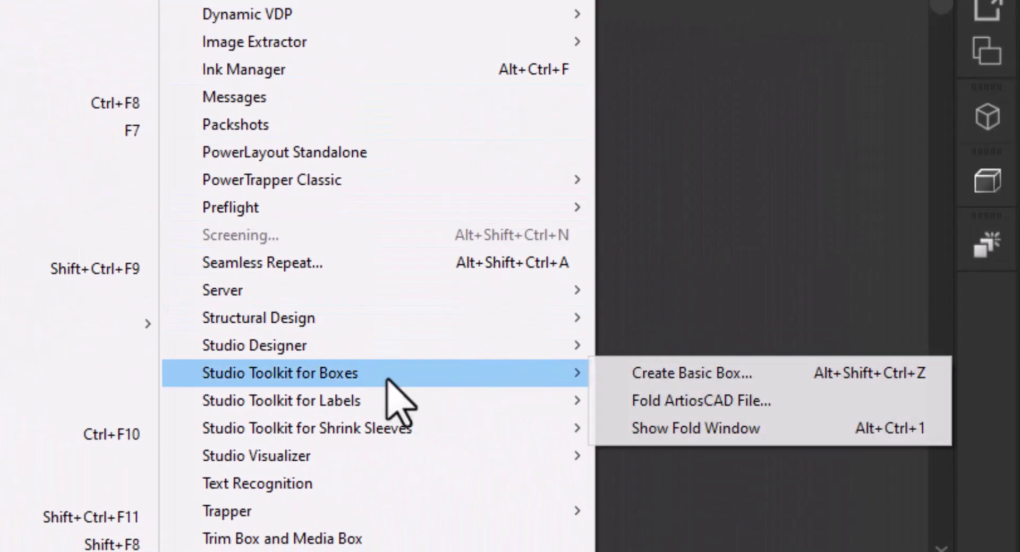
click(718, 428)
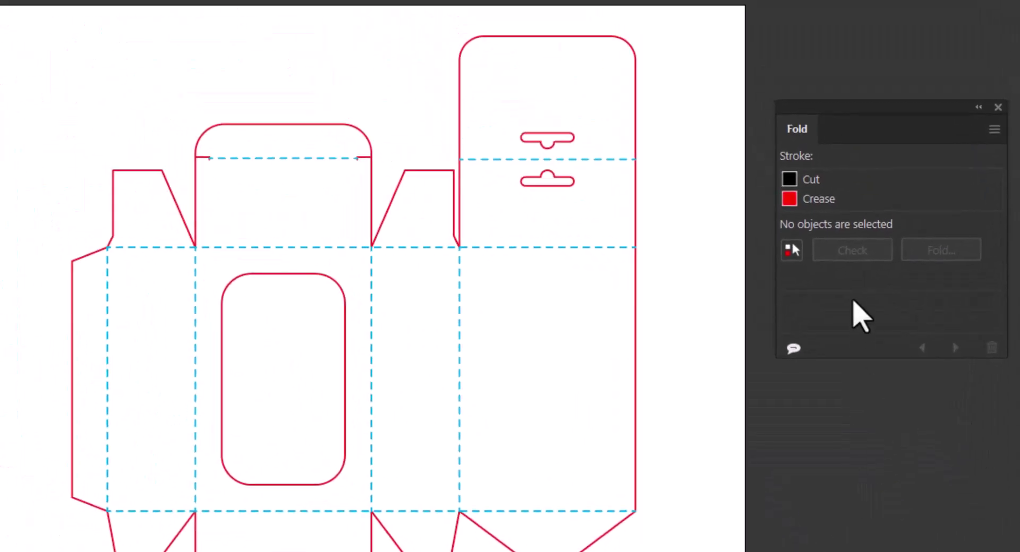
Assign the Cut stroke to the red outline group and the Crease stroke to the cyan fold line group.
click(634, 53)
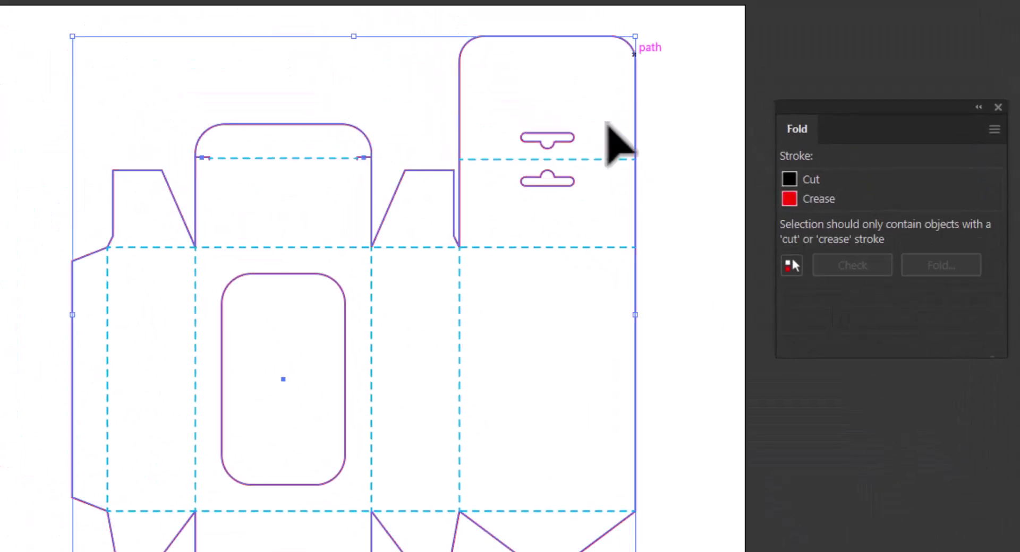
click(791, 181)
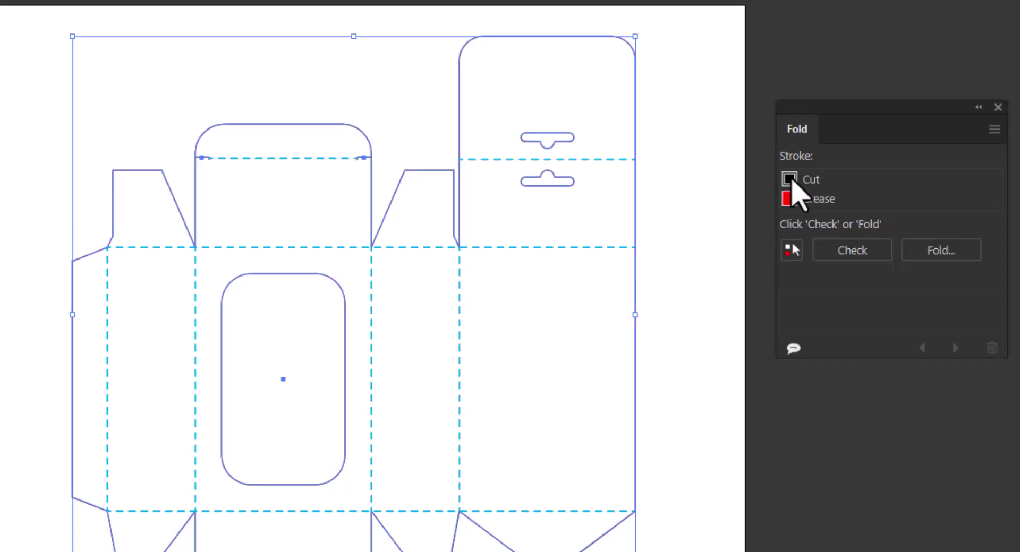
click(706, 276)
click(594, 159)
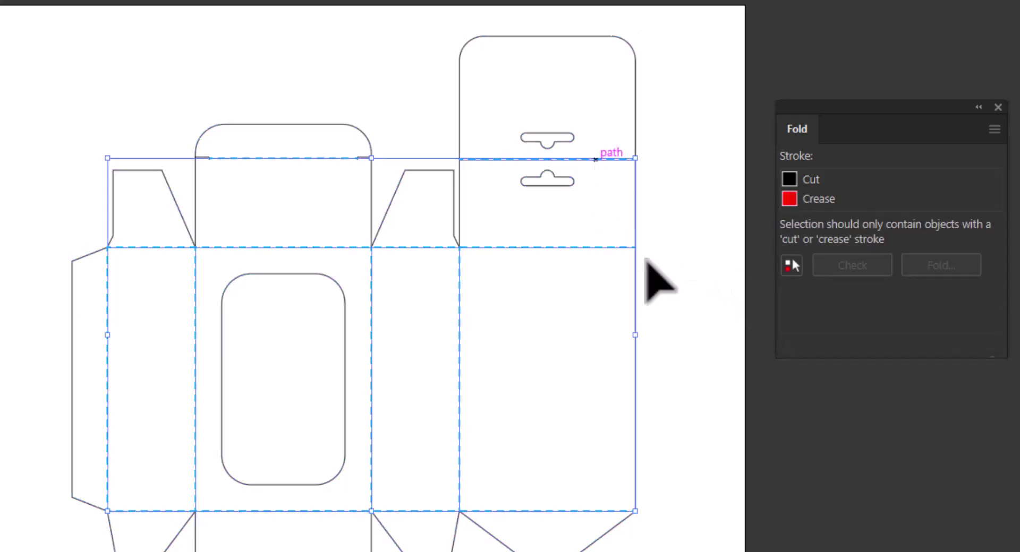
click(789, 199)
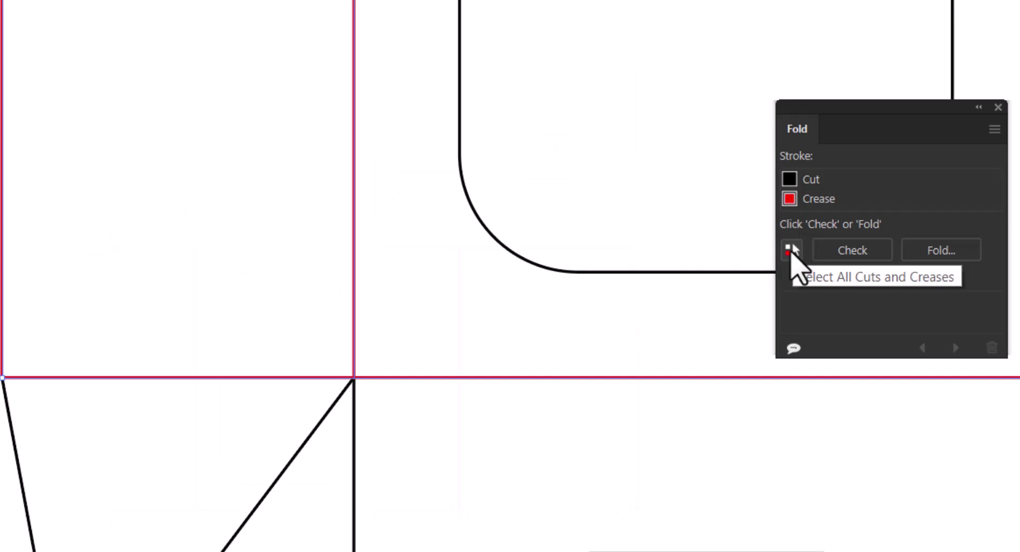
Check all cuts and creases, and start folding them with the slotted bottom flap below the window panel as the base panel.
click(791, 251)
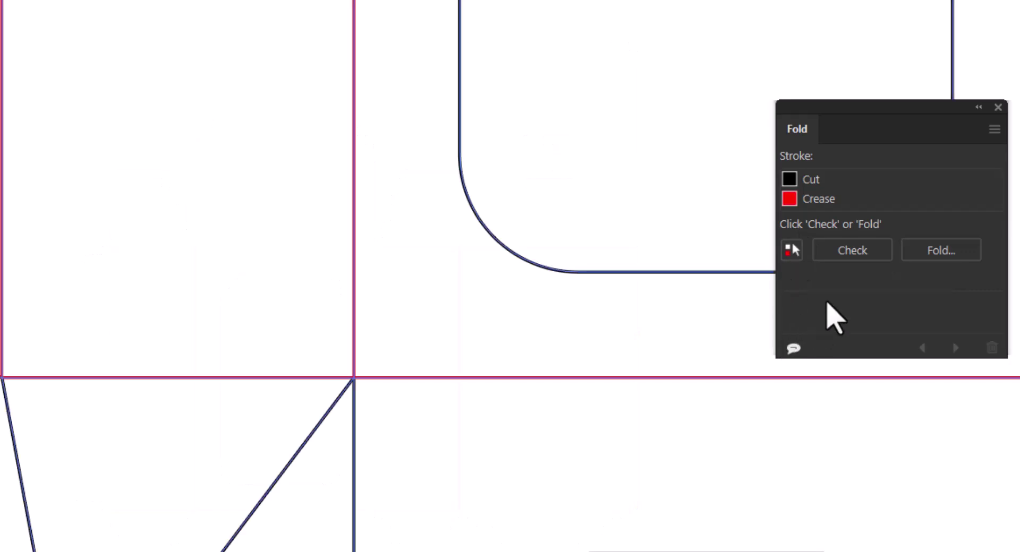
click(848, 251)
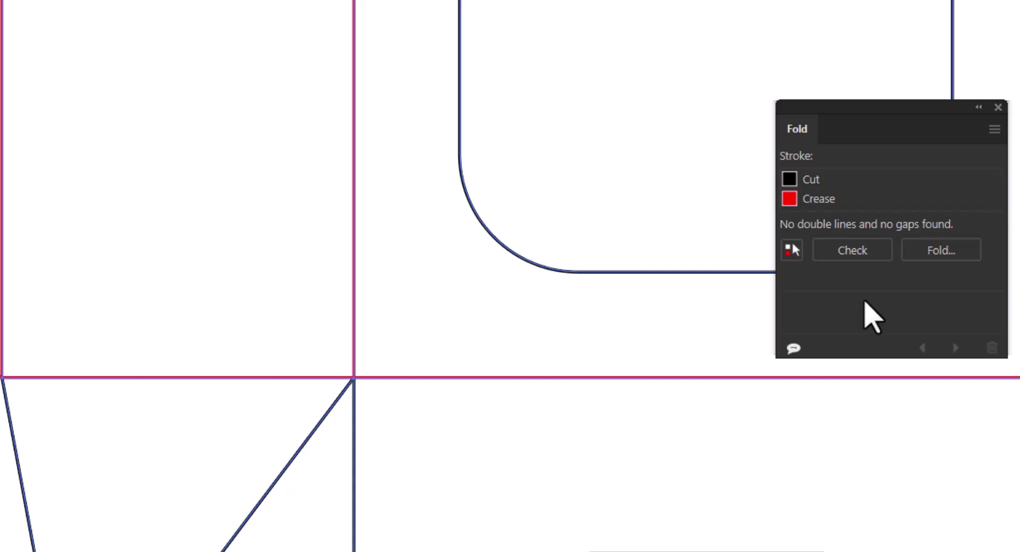
click(932, 251)
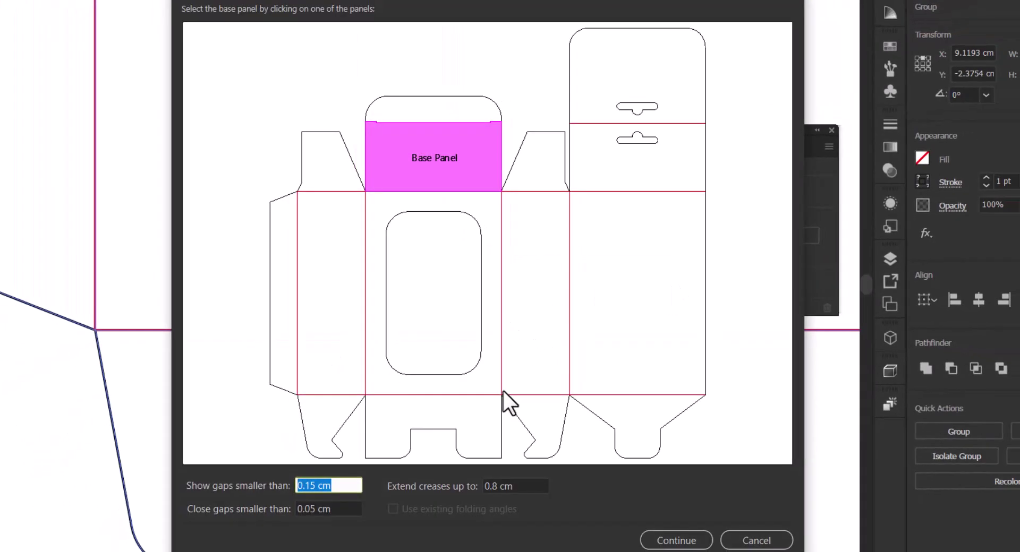
click(468, 420)
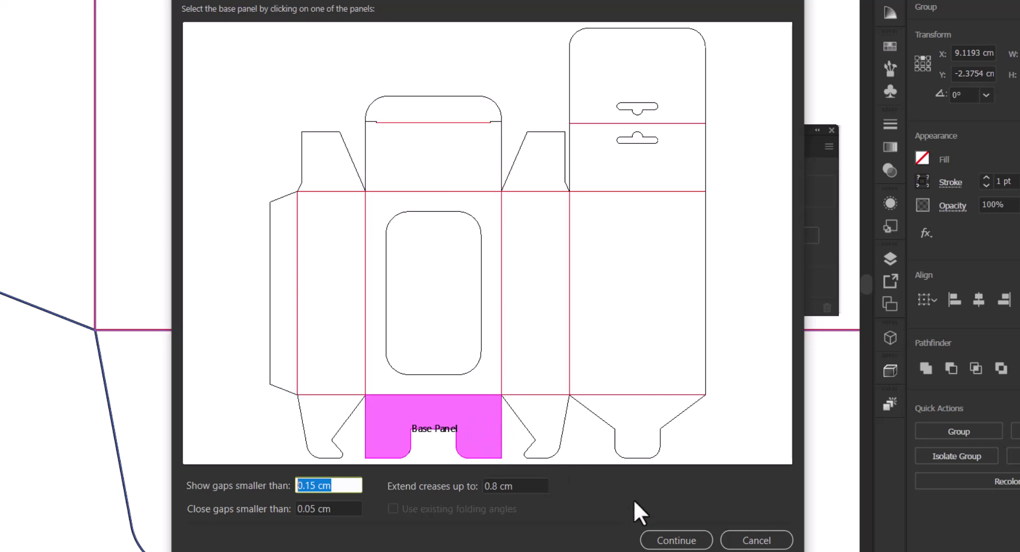
click(675, 540)
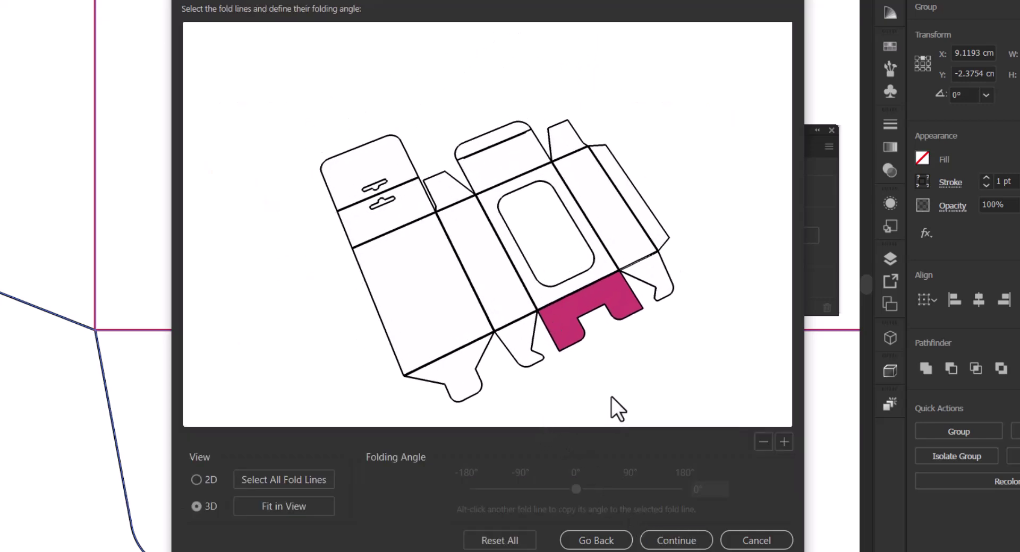
Fold the base panel's crease to 90° and apply the 90° folding angle to all the fold lines.
click(563, 297)
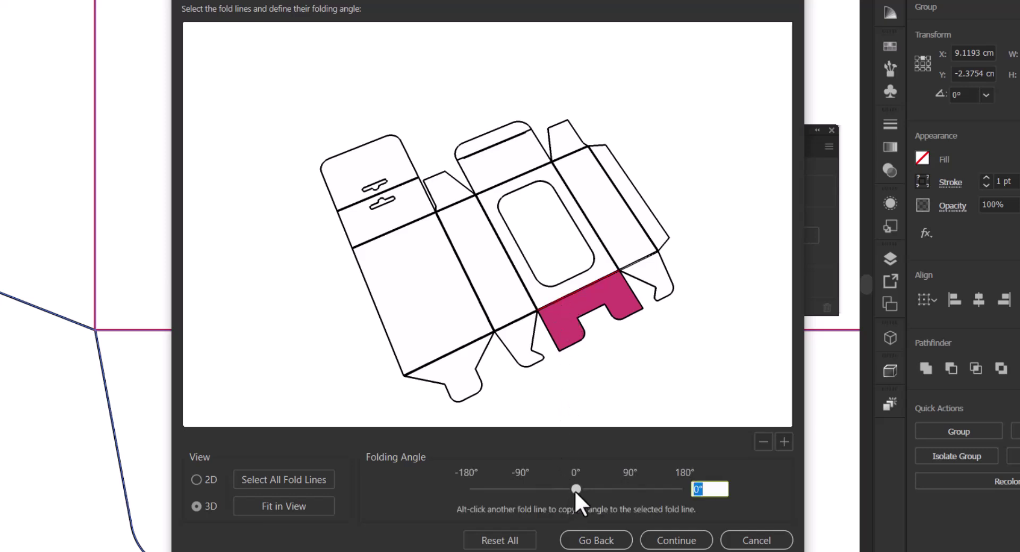
drag(575, 489, 624, 494)
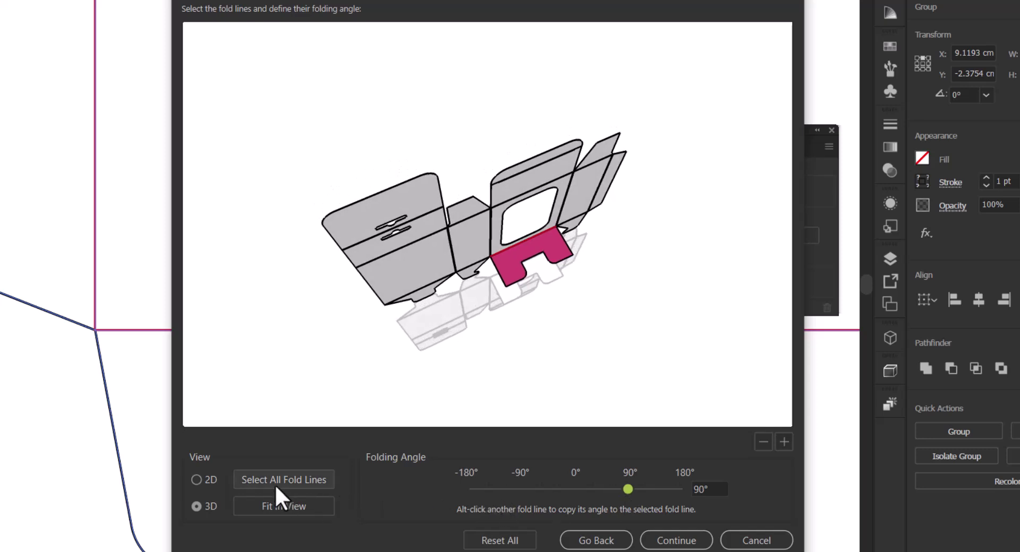
click(314, 483)
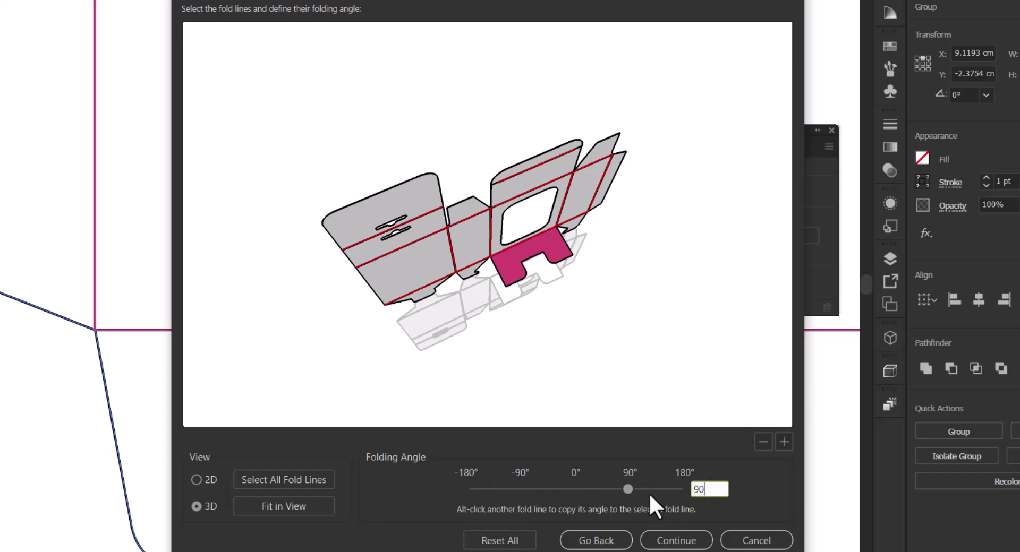
text(90)
key(Return)
Set the folding angle of the crease between the back panel and the hanger panel to 0°.
drag(466, 414, 370, 261)
click(485, 246)
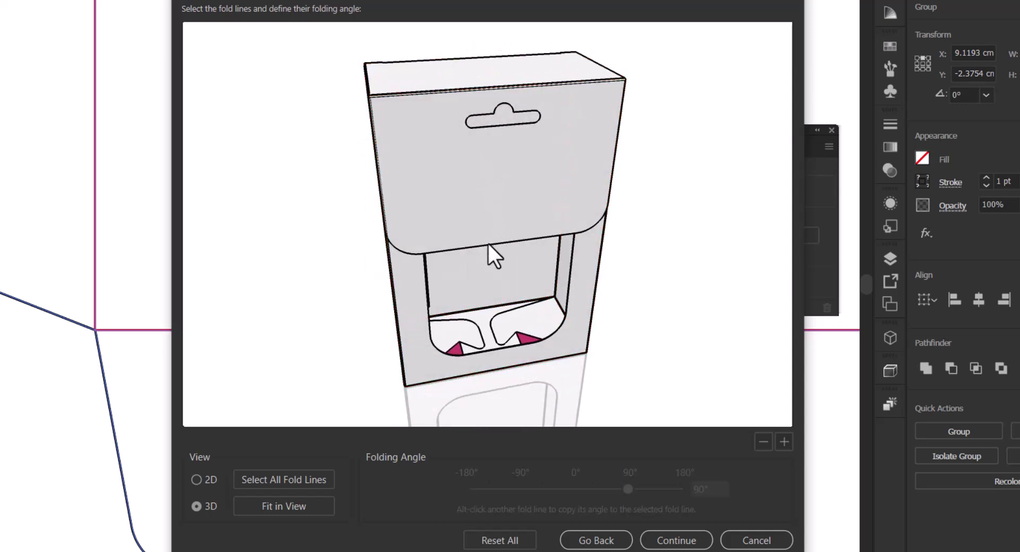
drag(434, 236, 519, 223)
click(518, 224)
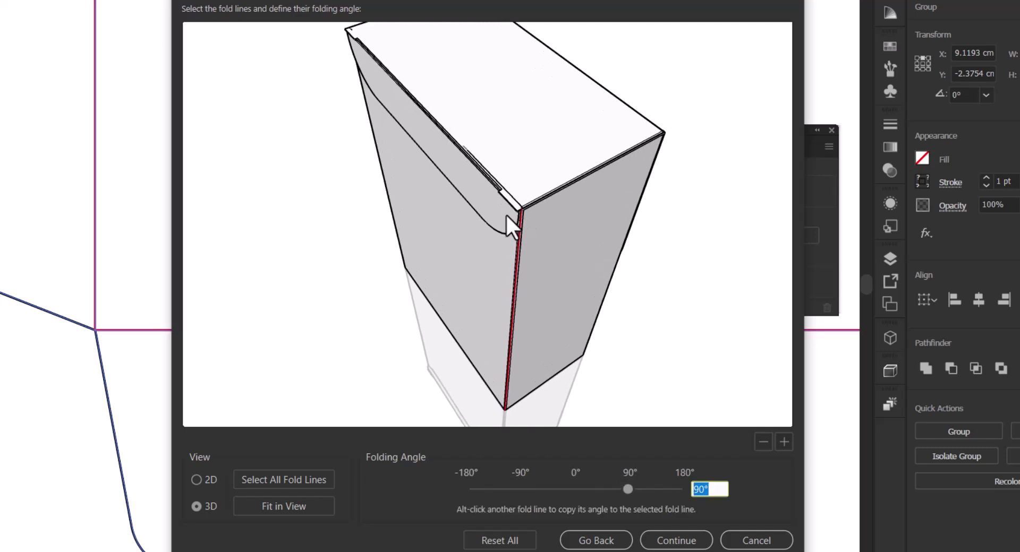
click(507, 216)
click(478, 170)
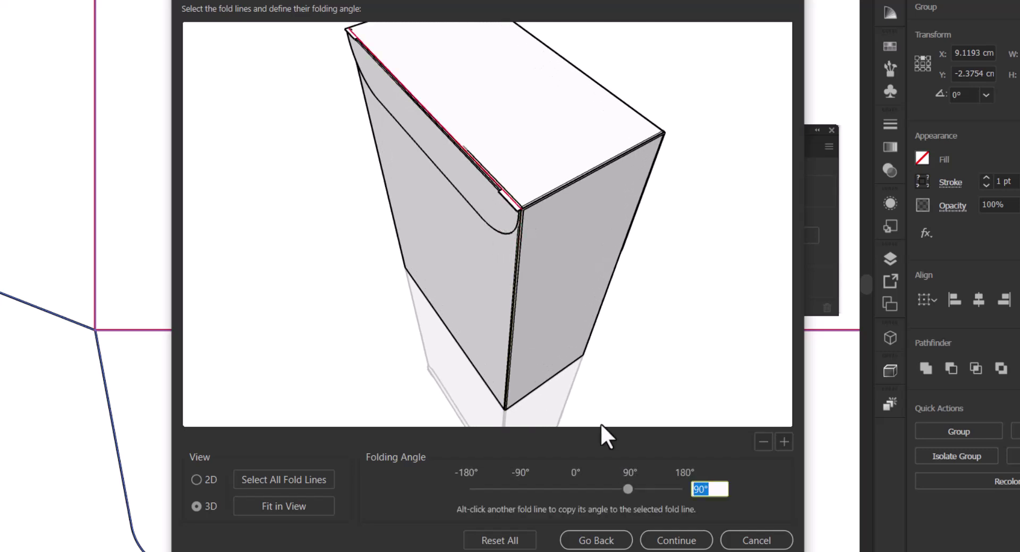
drag(626, 487, 579, 485)
drag(651, 354, 571, 302)
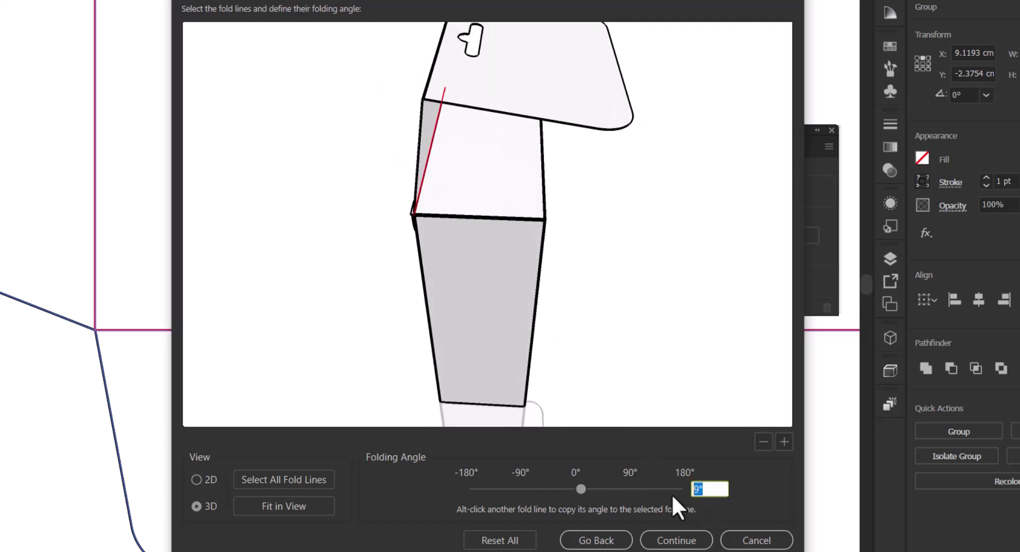
text(0)
key(Return)
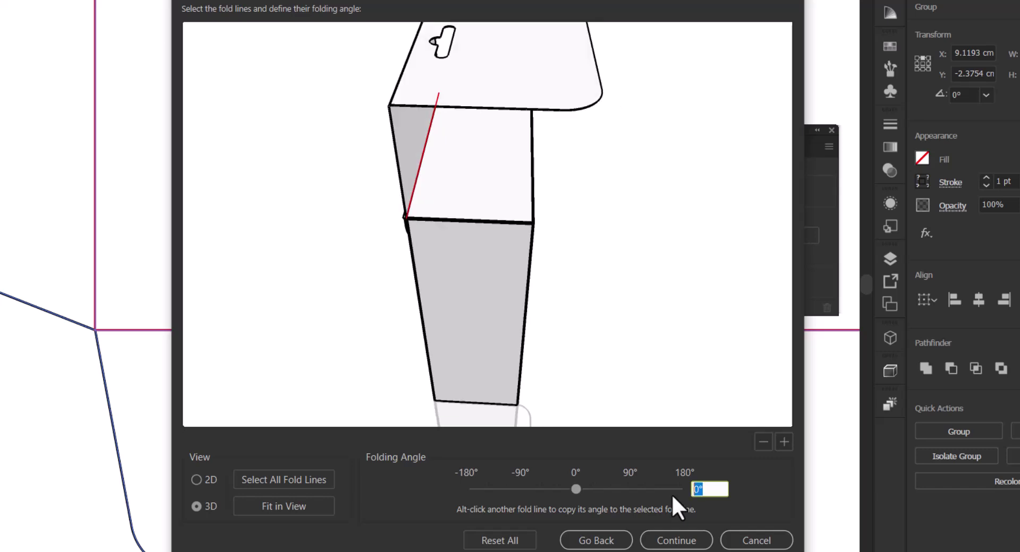
Set the folding angle of the crease between the two hanger holes to 180°.
click(527, 158)
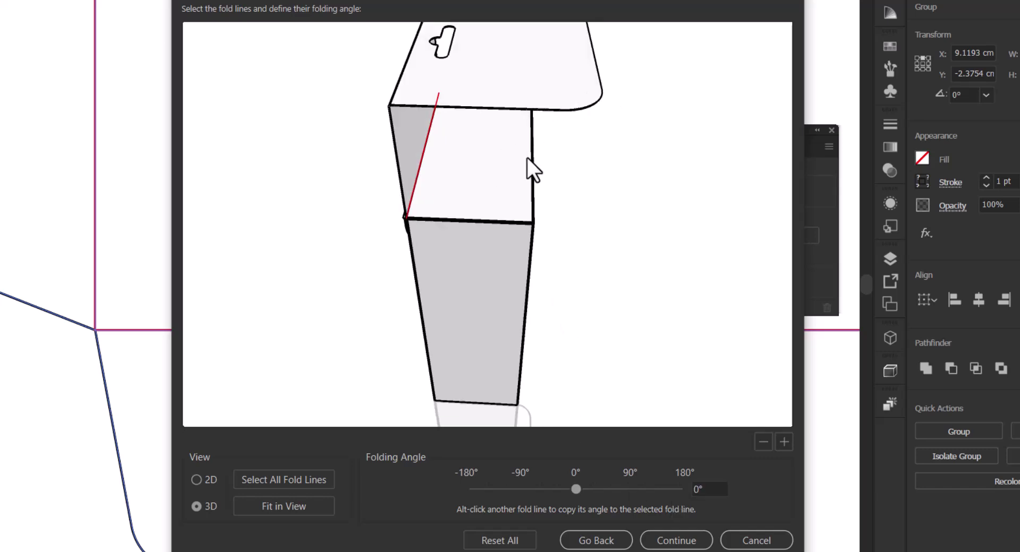
drag(514, 114, 515, 171)
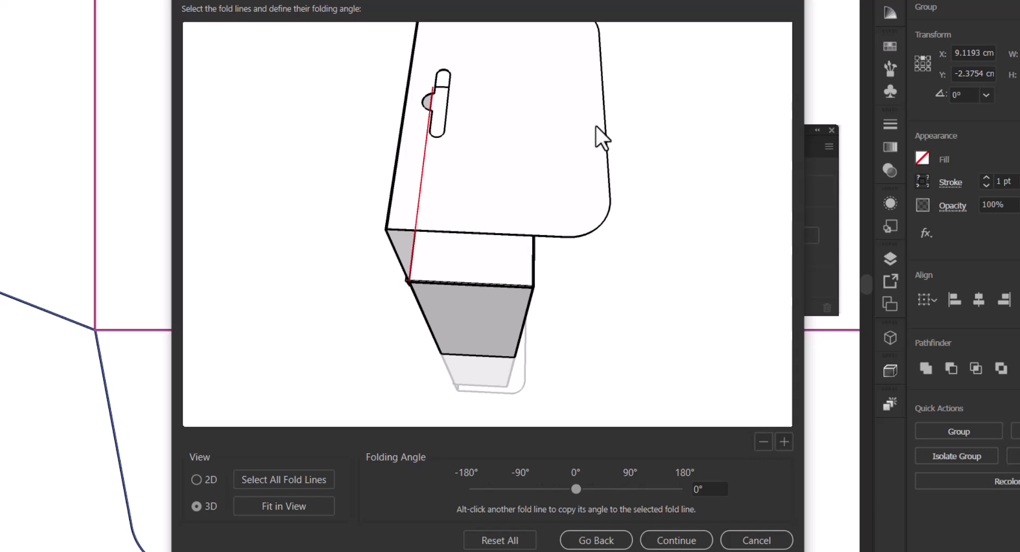
click(402, 124)
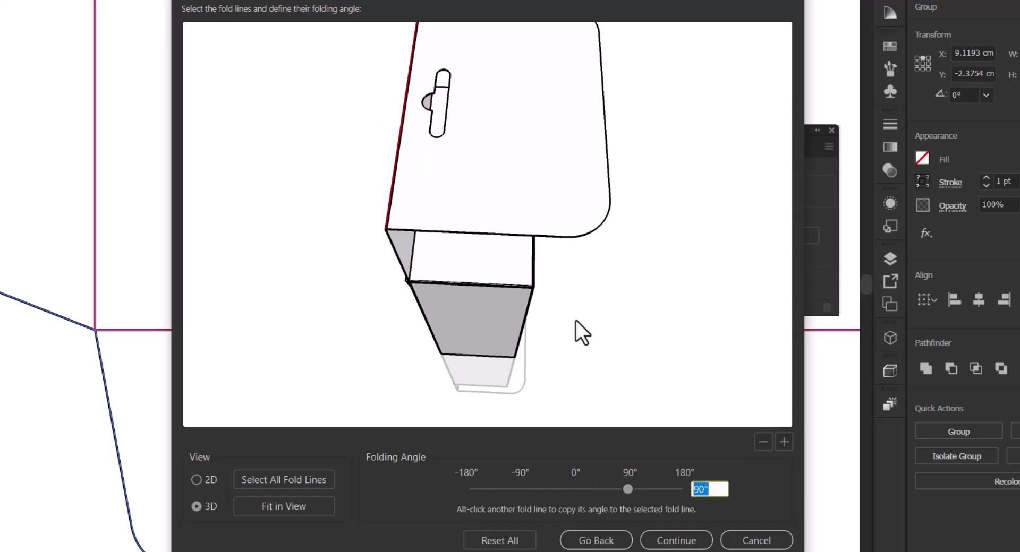
drag(628, 489, 679, 490)
drag(500, 379, 539, 219)
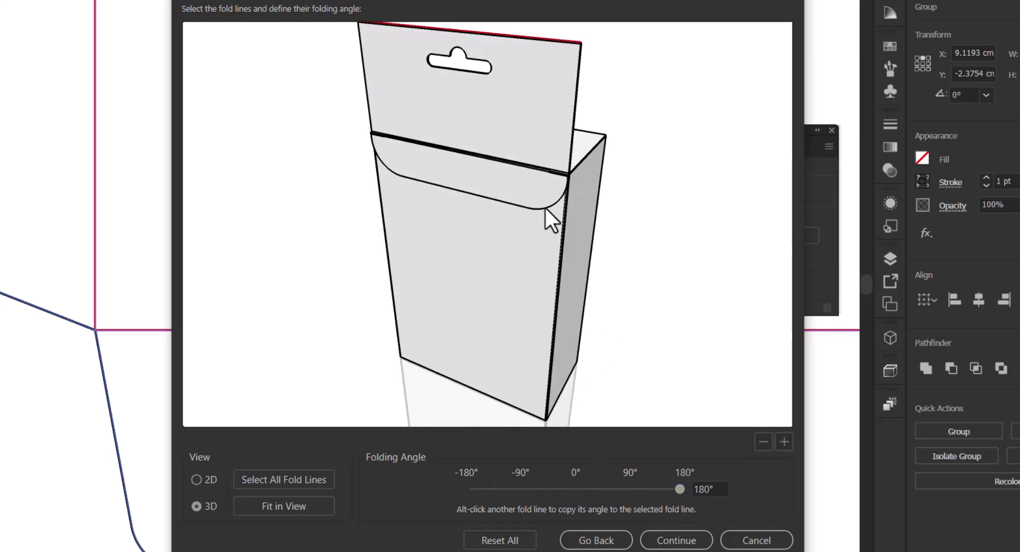
Set the folding angle of the top panel's tuck flap crease to 110° and cancel the folding setup.
click(546, 209)
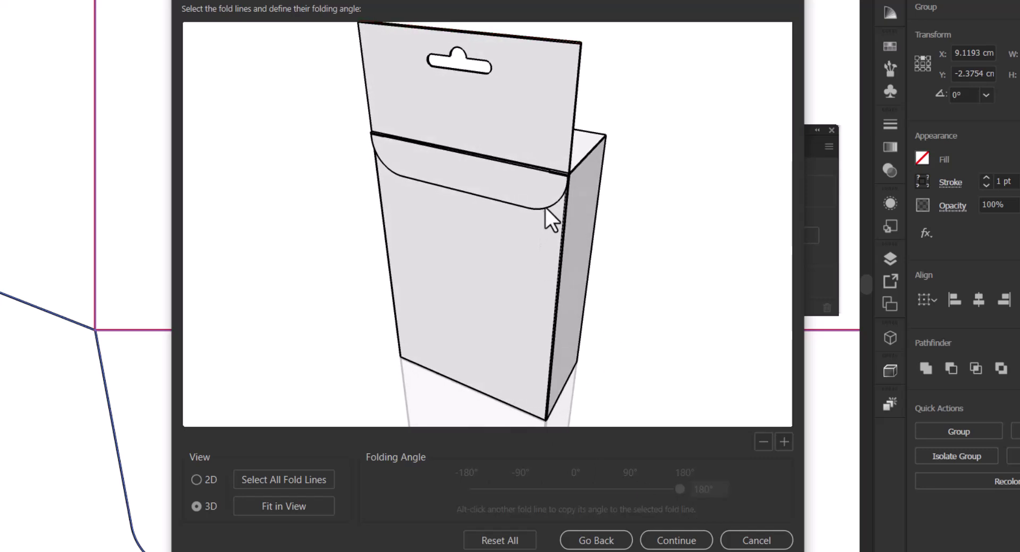
click(537, 170)
drag(601, 209, 409, 255)
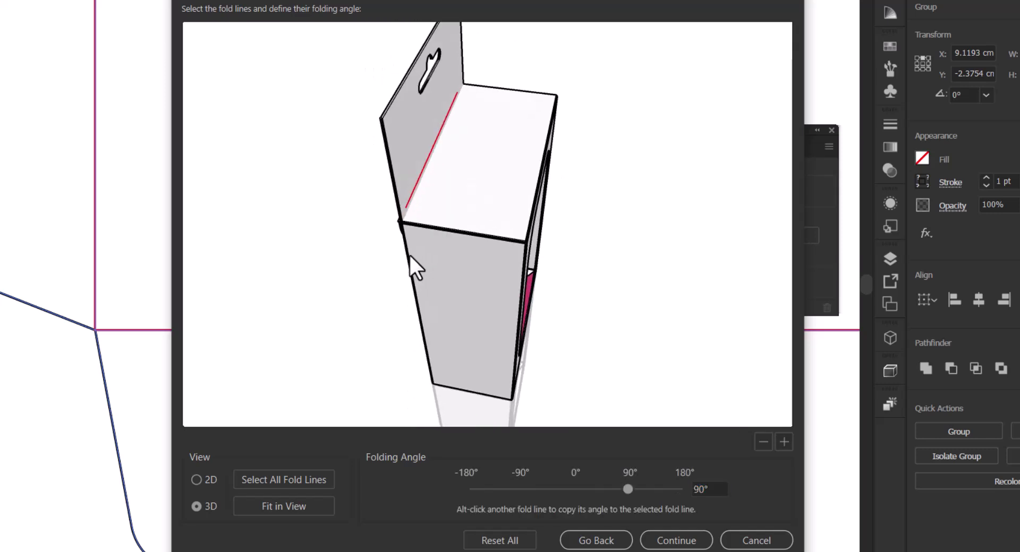
drag(627, 489, 639, 487)
drag(600, 350, 513, 248)
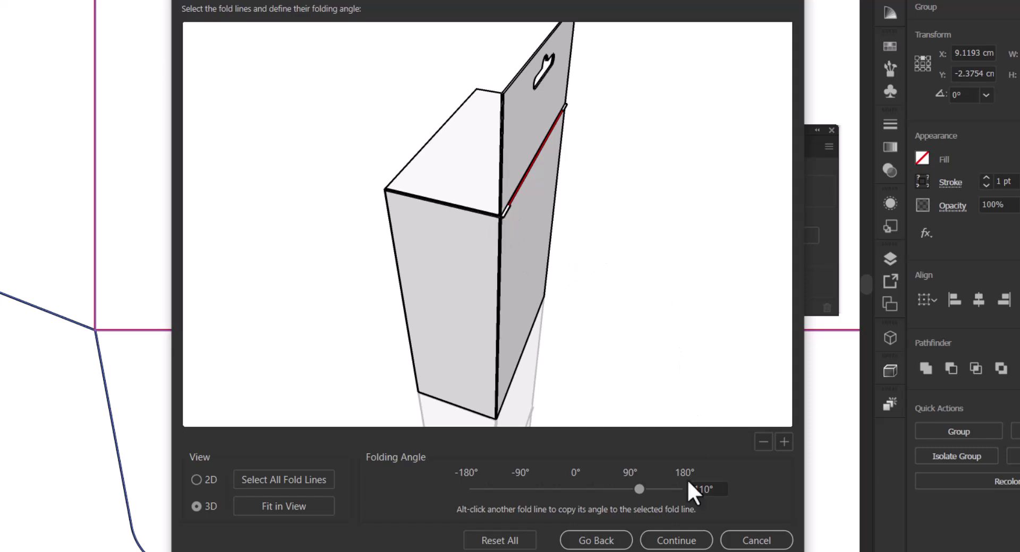
click(756, 543)
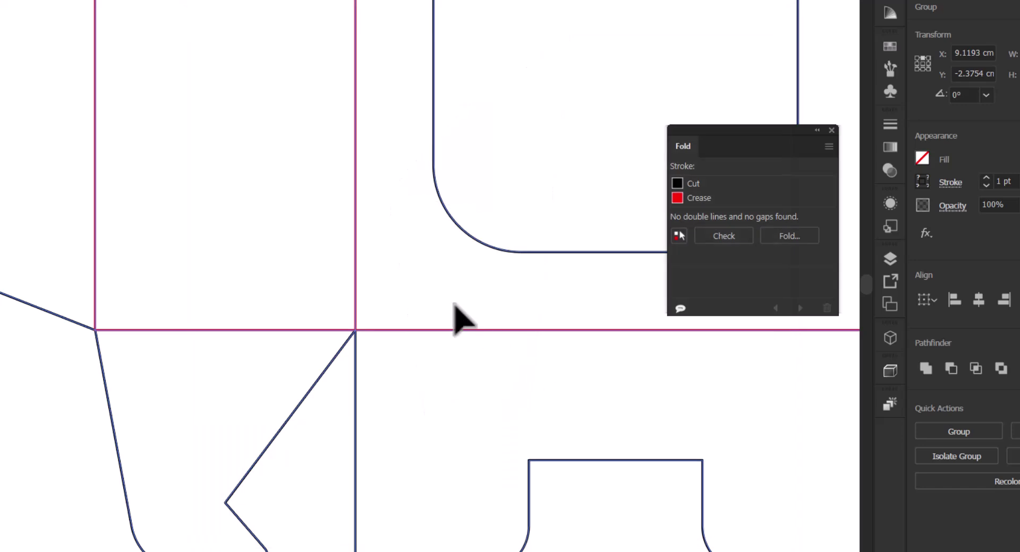
Ungroup the black cut lines of the box template.
scroll(430, 313, down, 3)
drag(426, 248, 306, 425)
drag(451, 293, 403, 350)
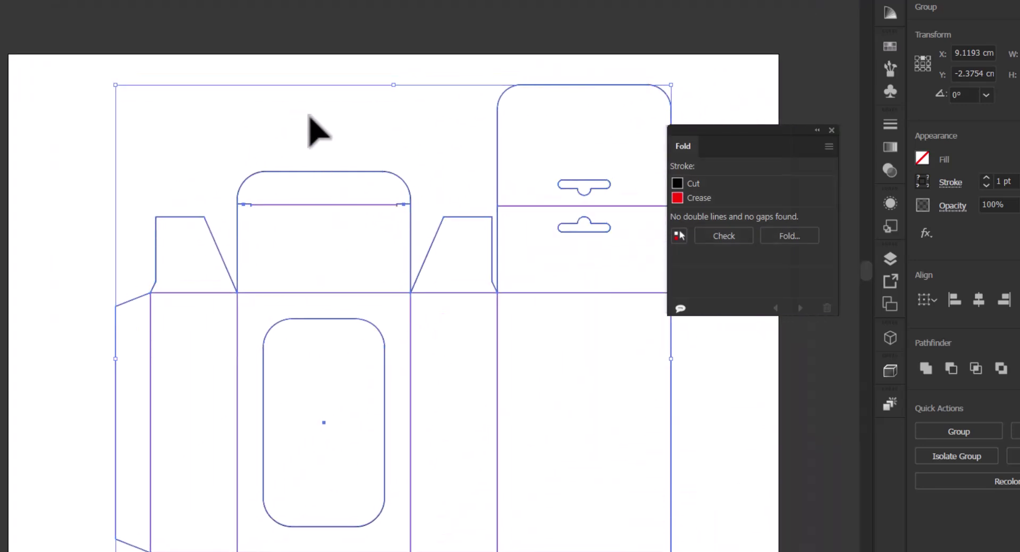
click(317, 130)
scroll(269, 228, up, 4)
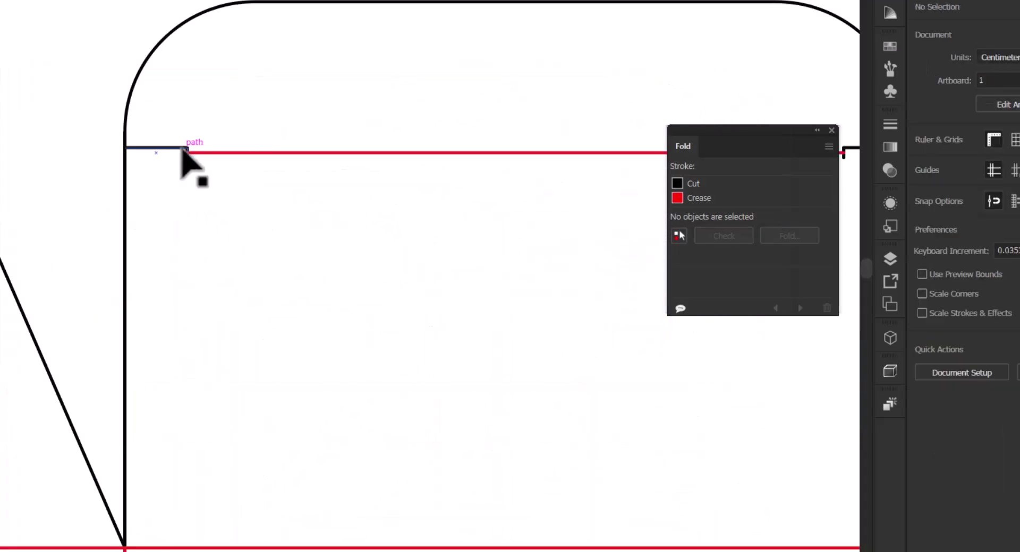
click(181, 150)
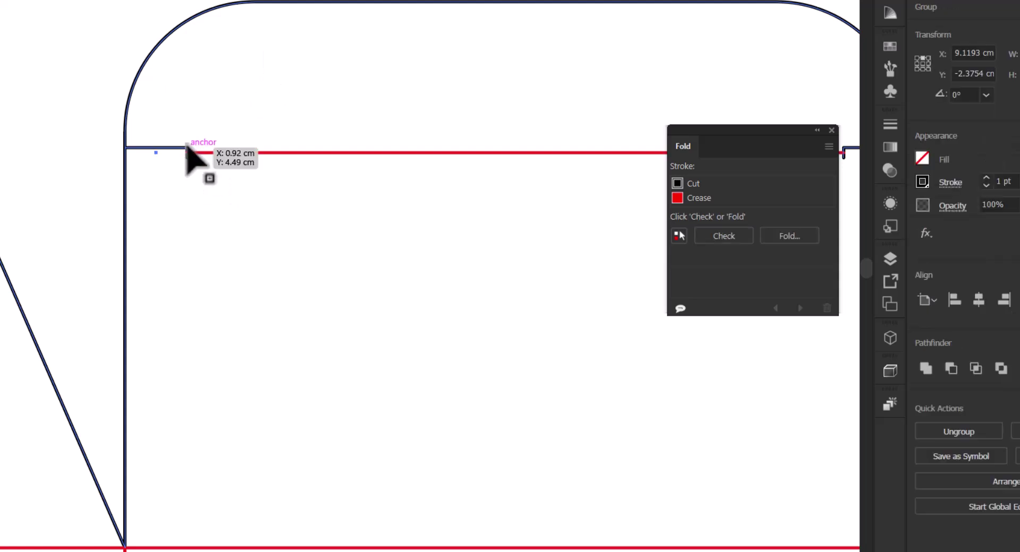
right_click(187, 148)
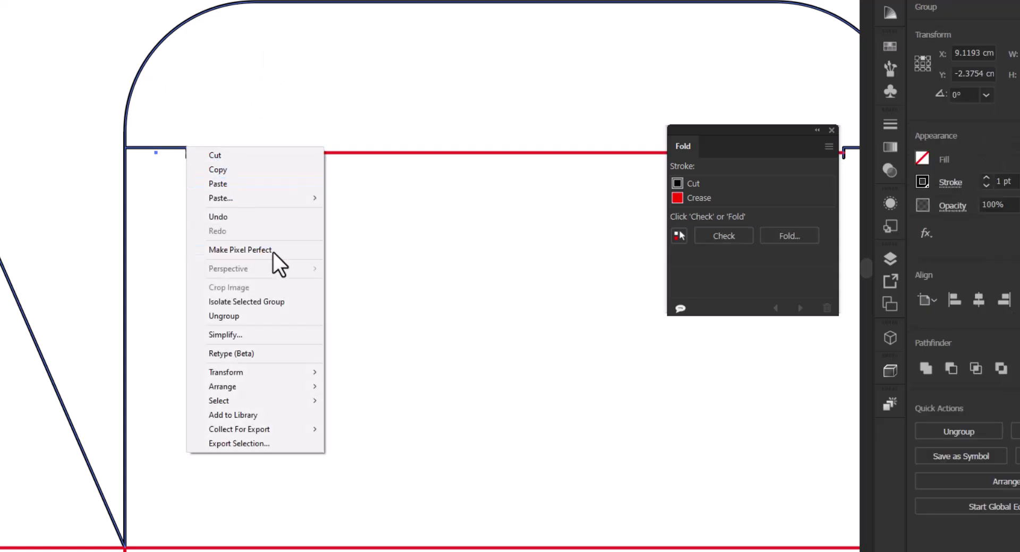
click(273, 316)
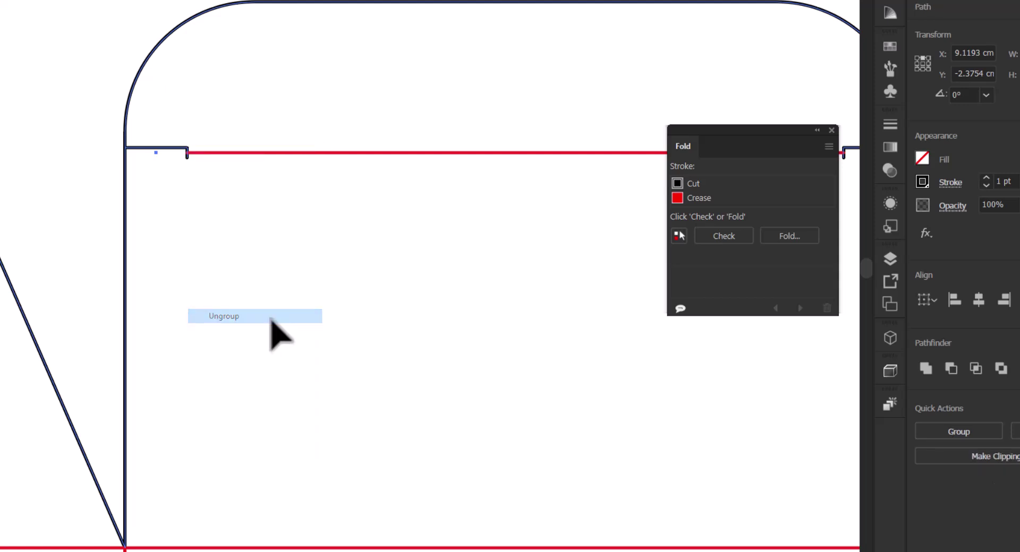
scroll(196, 255, down, 3)
scroll(341, 326, right, 3)
click(326, 156)
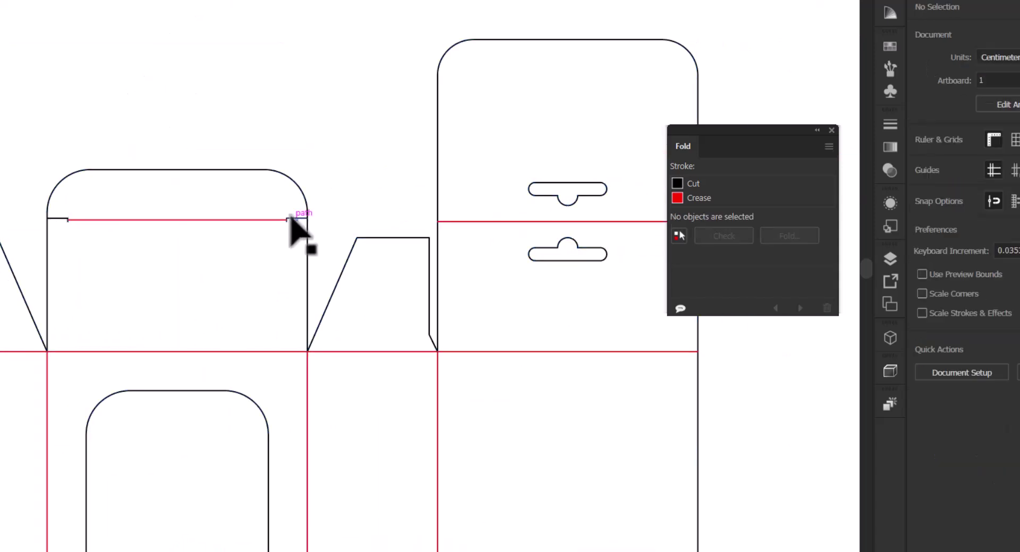
Move both small slit cuts at the ends of the tuck flap crease slightly down to Y 4.6246 cm.
click(289, 225)
shift+click(58, 219)
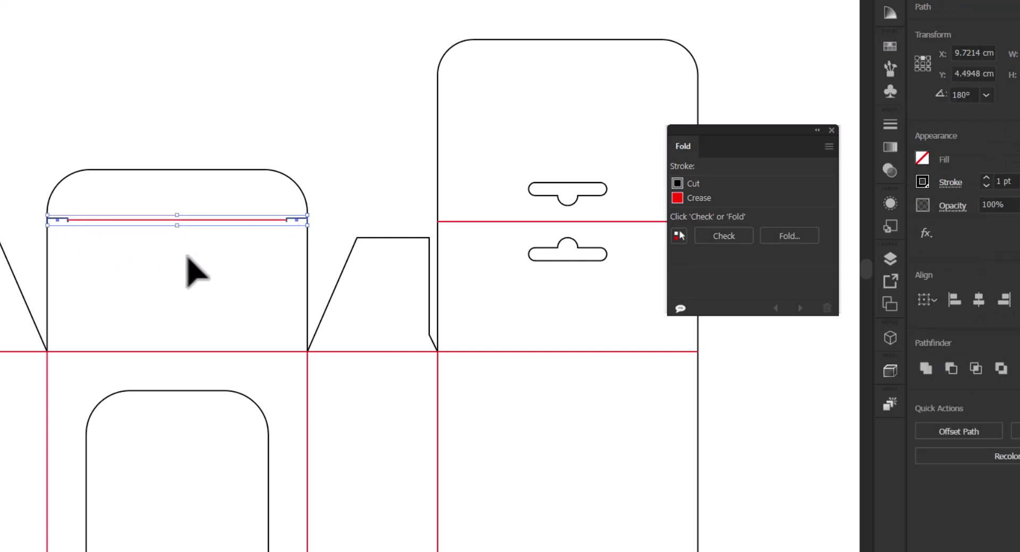
drag(297, 224, 298, 227)
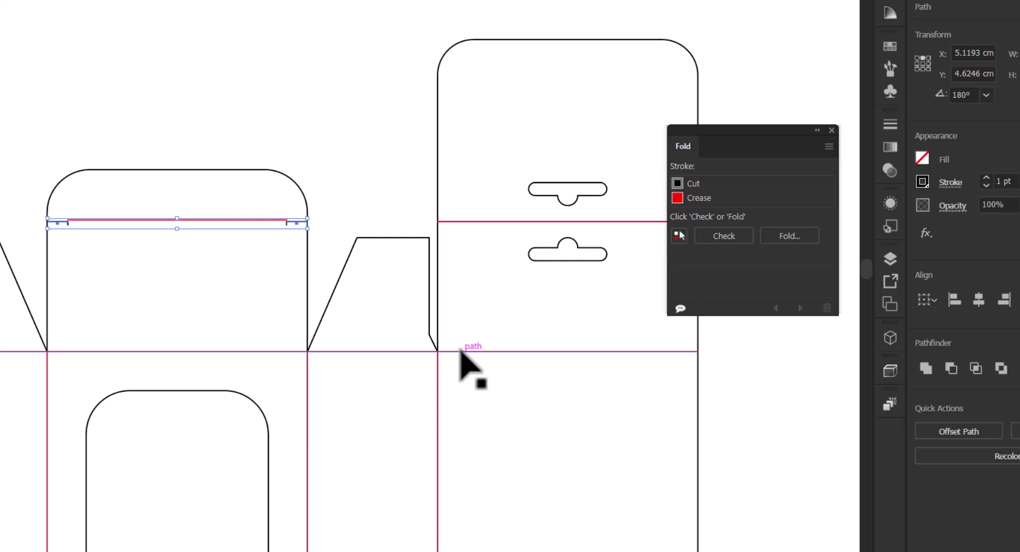
Select all the cut lines without the creases and group them again.
click(460, 351)
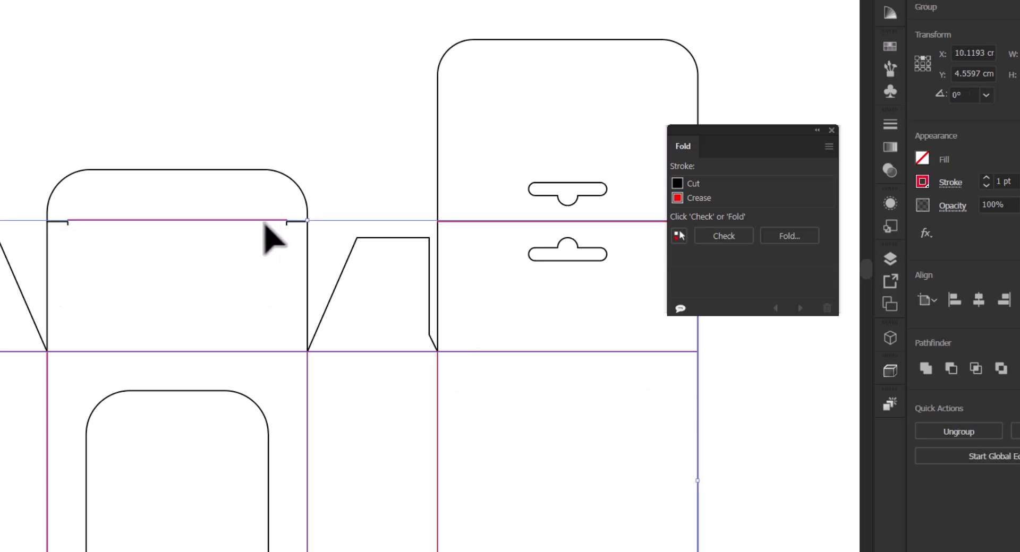
scroll(218, 297, down, 2)
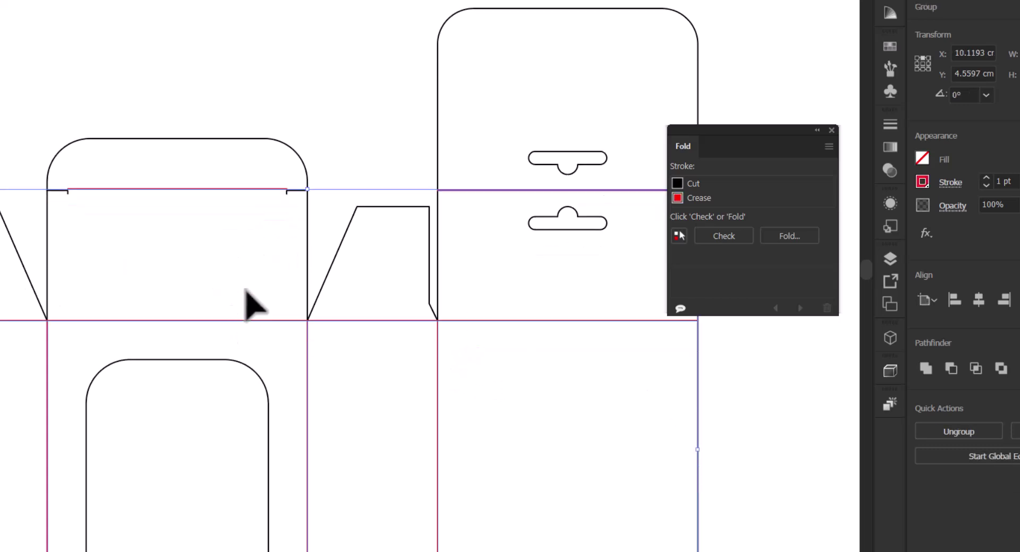
scroll(250, 303, up, 4)
drag(273, 318, 358, 137)
scroll(367, 304, down, 3)
drag(390, 329, 352, 297)
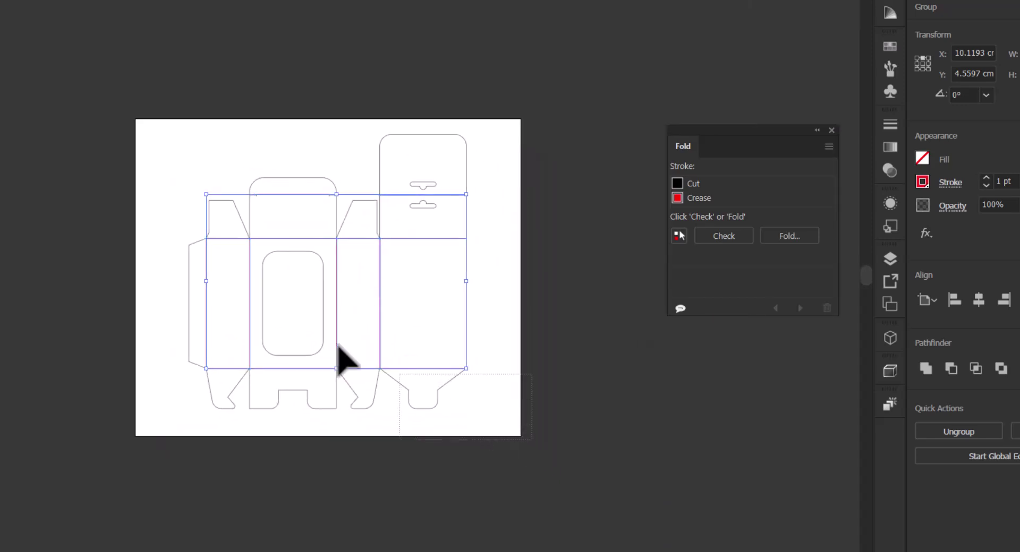
key(ctrl+a)
shift+click(289, 195)
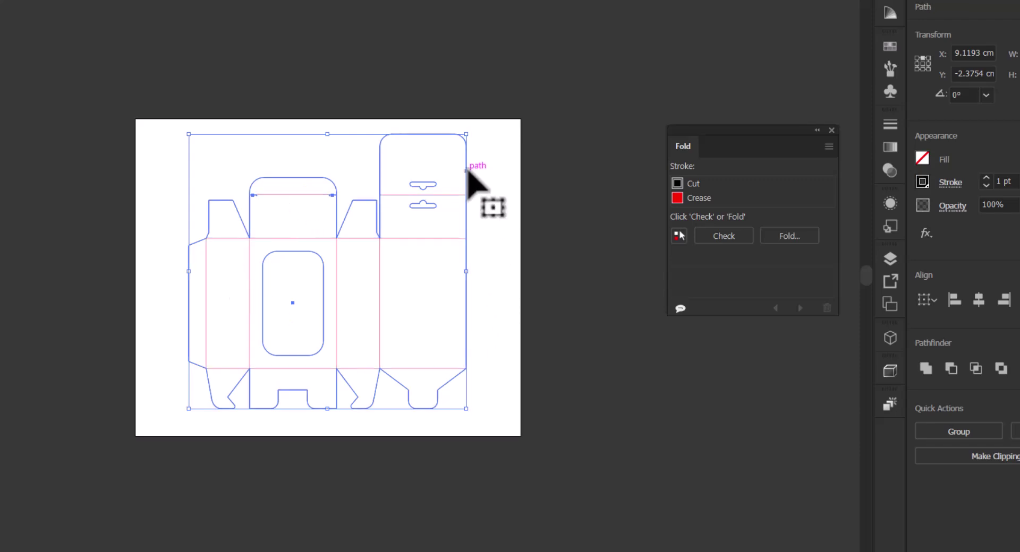
right_click(468, 169)
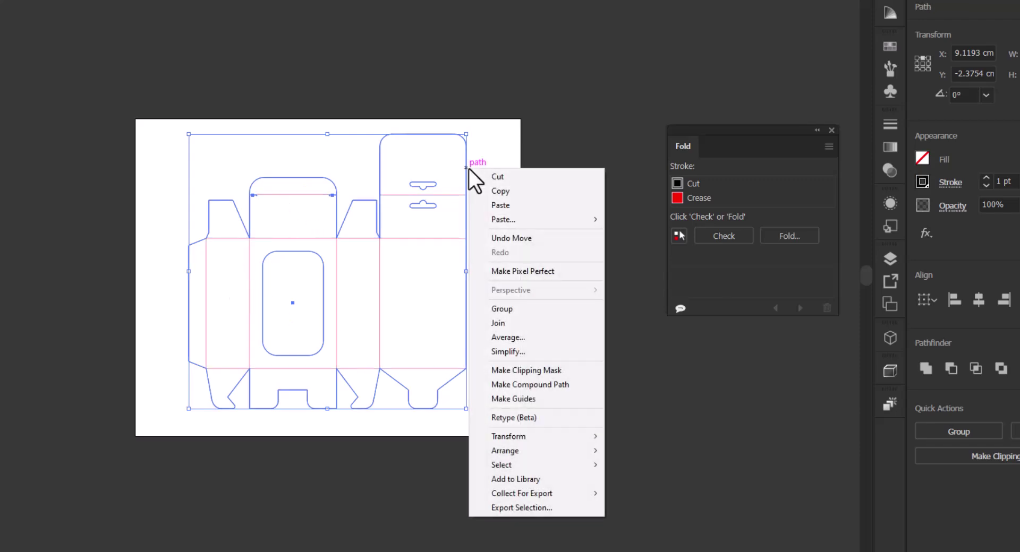
click(540, 309)
click(485, 332)
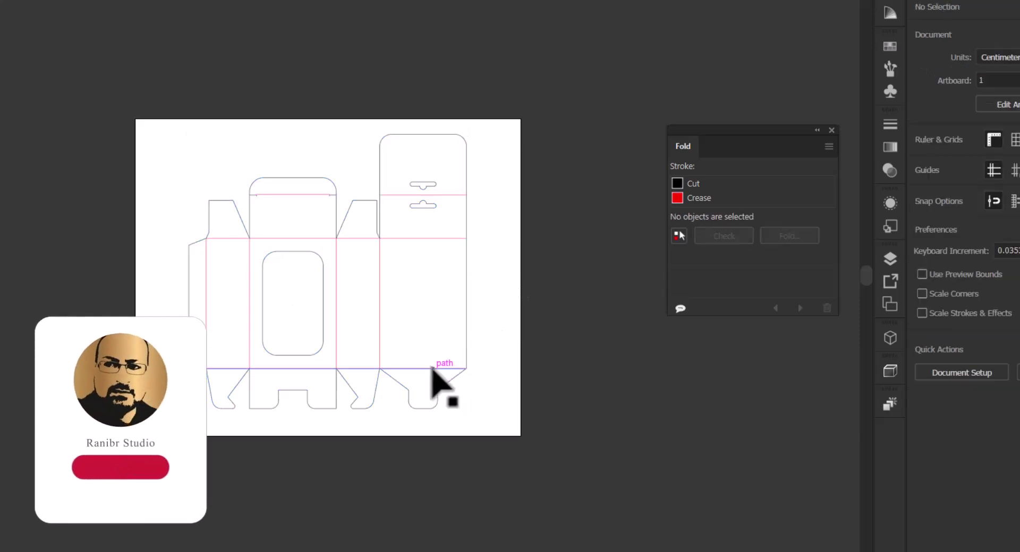
Ungroup the red crease lines of the box template.
right_click(433, 369)
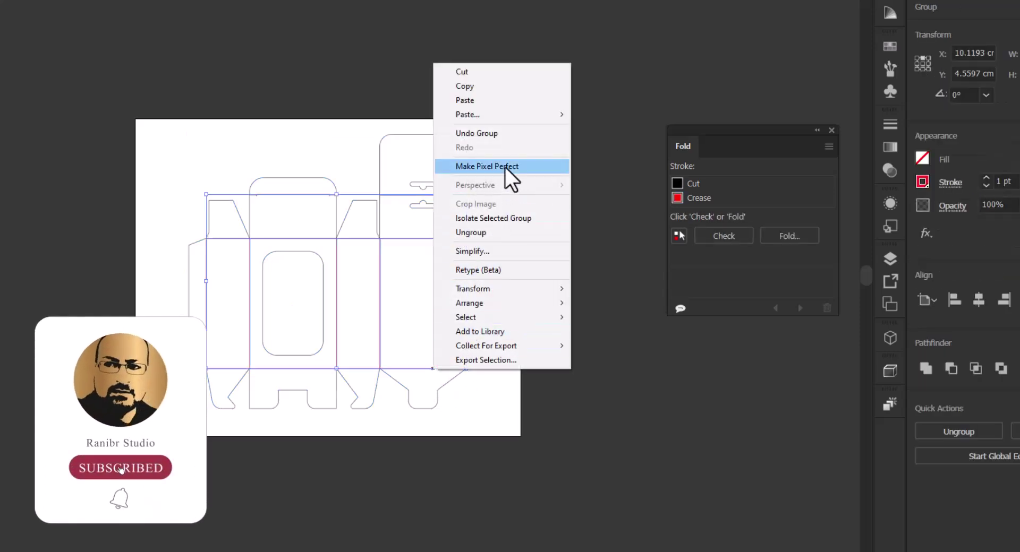
click(503, 235)
click(448, 221)
Shorten the upper horizontal crease so its end anchor meets the near edge of the back panel at X 15.1193 cm.
scroll(451, 229, up, 3)
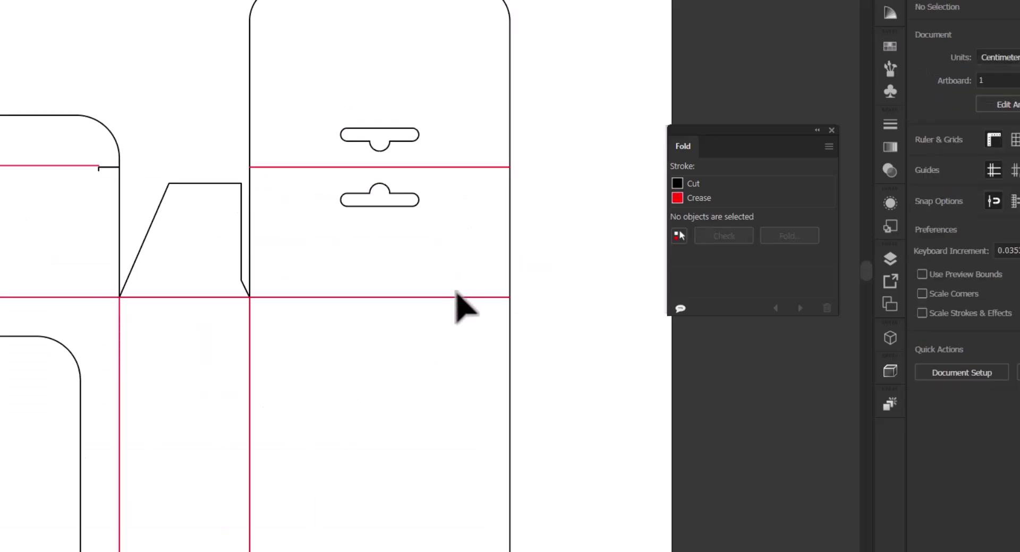
click(456, 296)
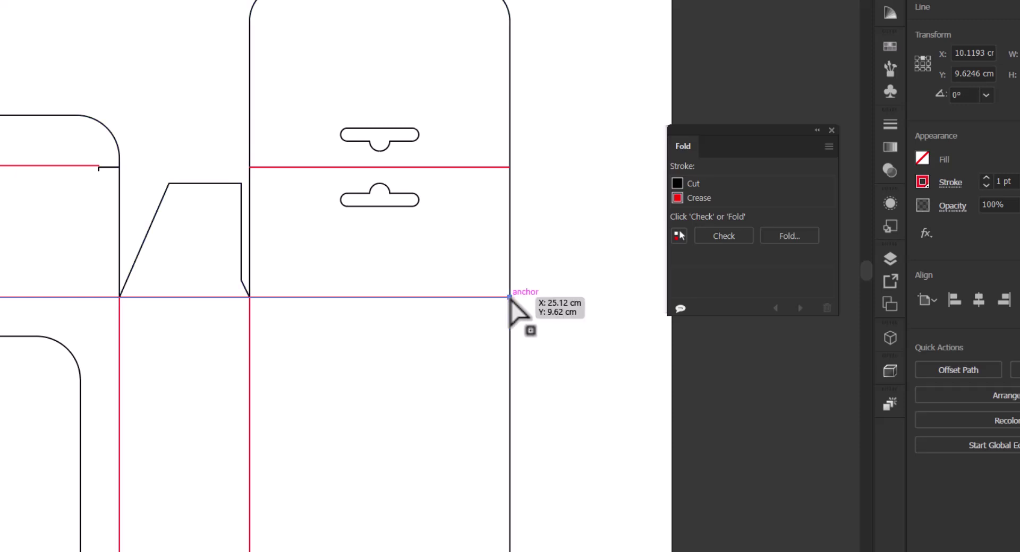
click(511, 298)
drag(511, 297, 249, 298)
Move the tuck flap crease down to Y 4.6246 cm so it lines up with the two slit cuts.
scroll(266, 351, down, 3)
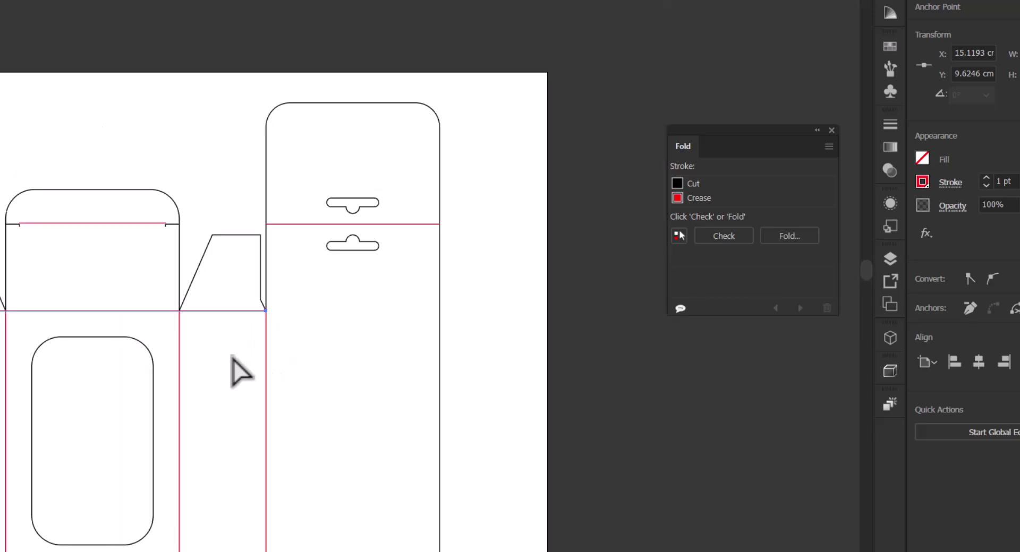
scroll(468, 391, up, 6)
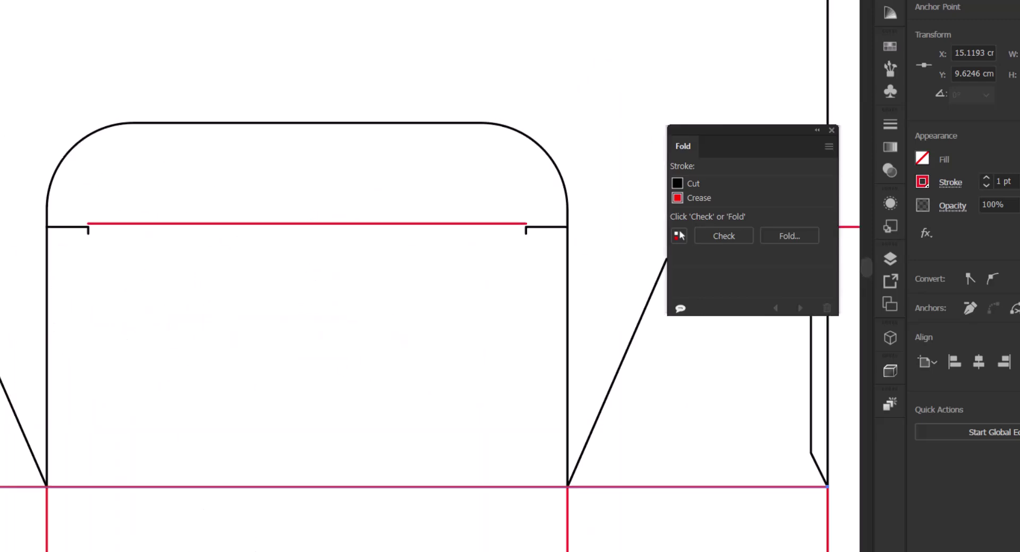
click(307, 487)
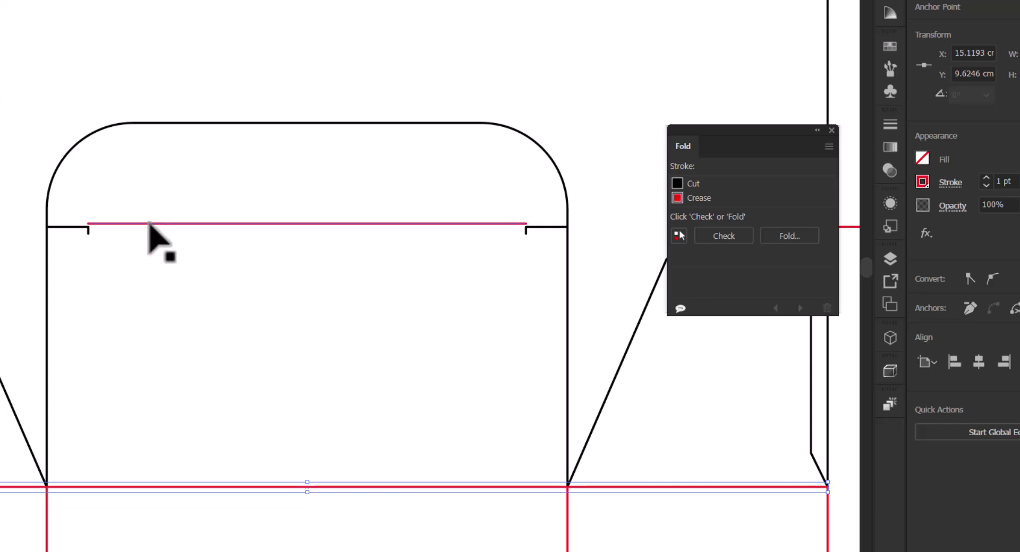
drag(150, 223, 151, 227)
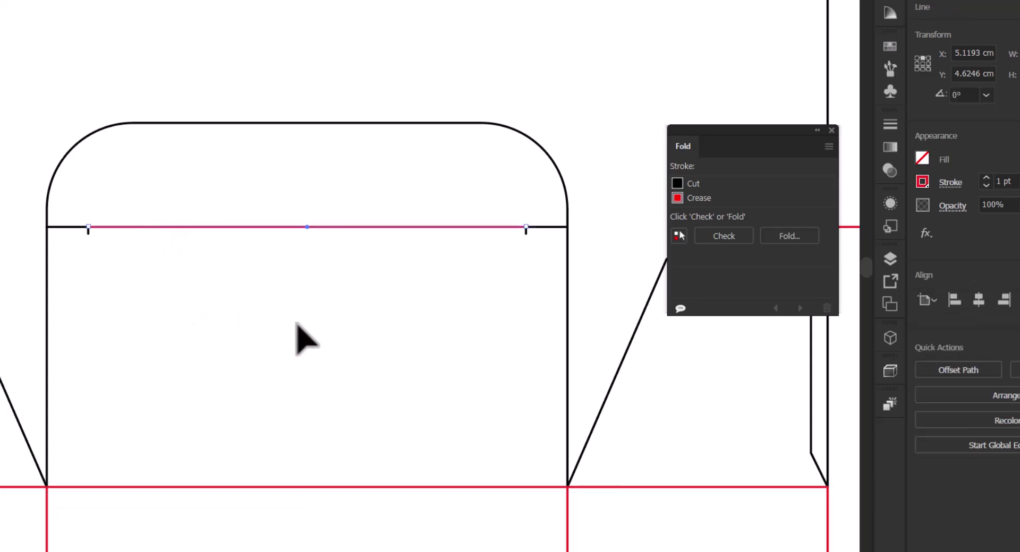
Select all the crease lines and group them again, and select the cut line group.
scroll(319, 325, down, 2)
scroll(371, 345, down, 3)
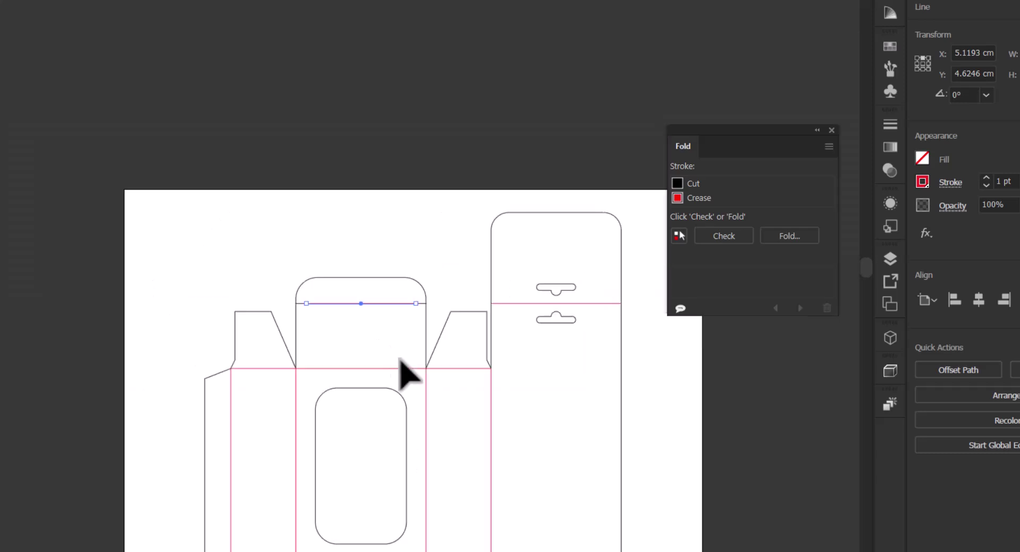
scroll(401, 307, down, 3)
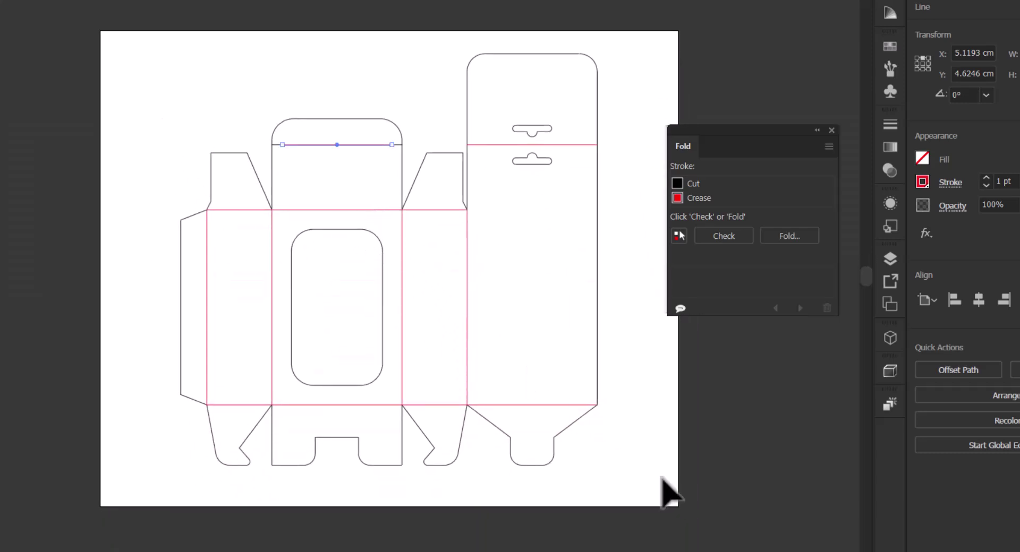
drag(660, 482, 109, 44)
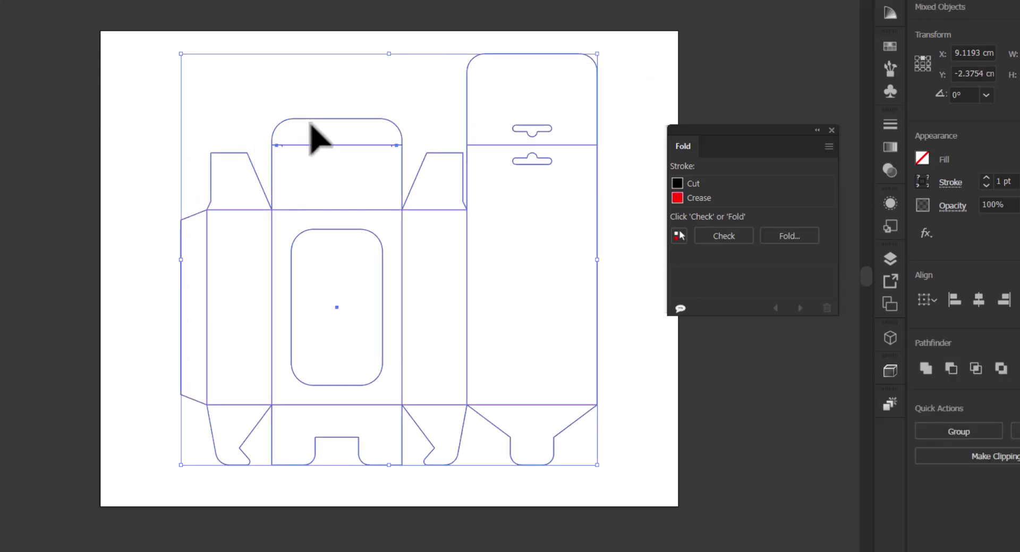
click(321, 146)
key(a)
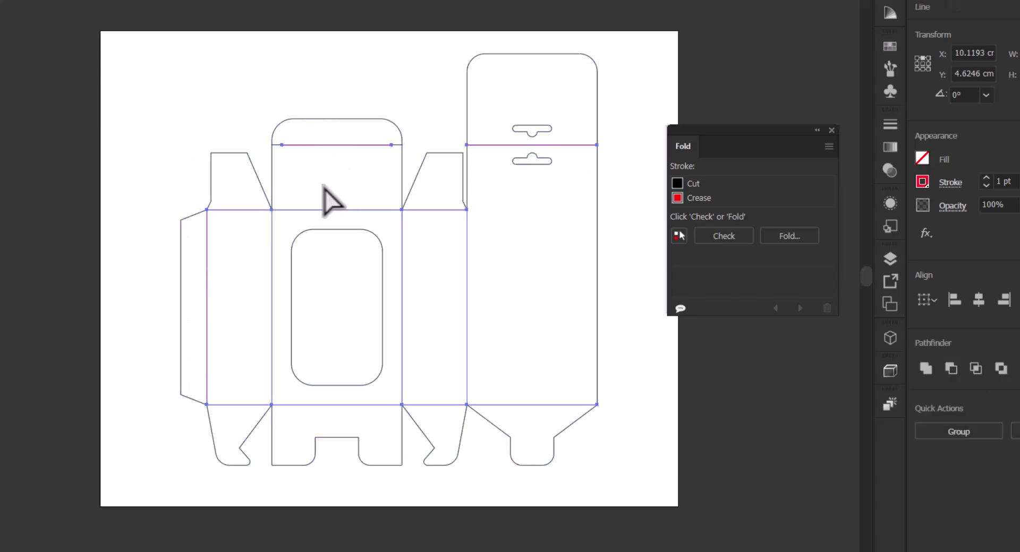
key(ctrl+g)
key(v)
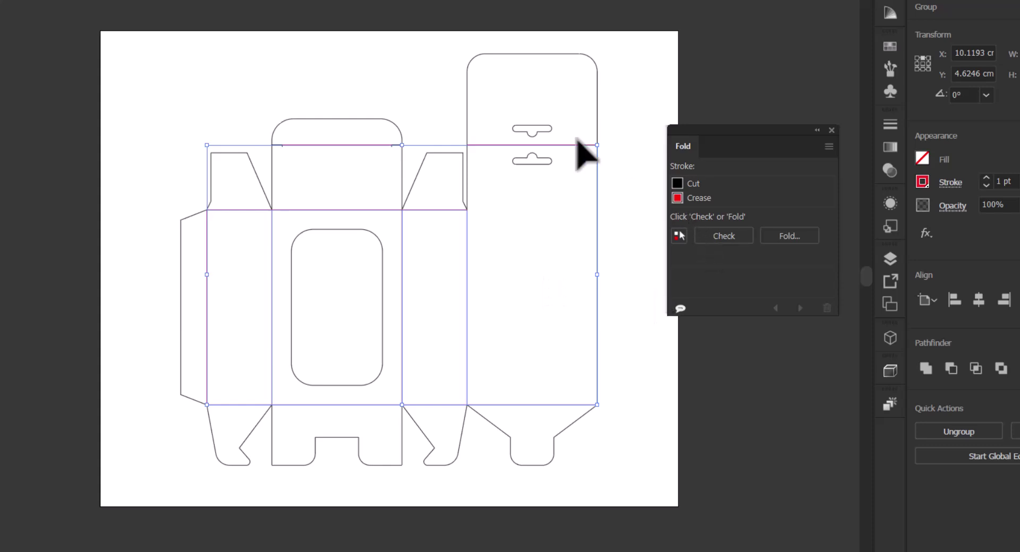
click(545, 54)
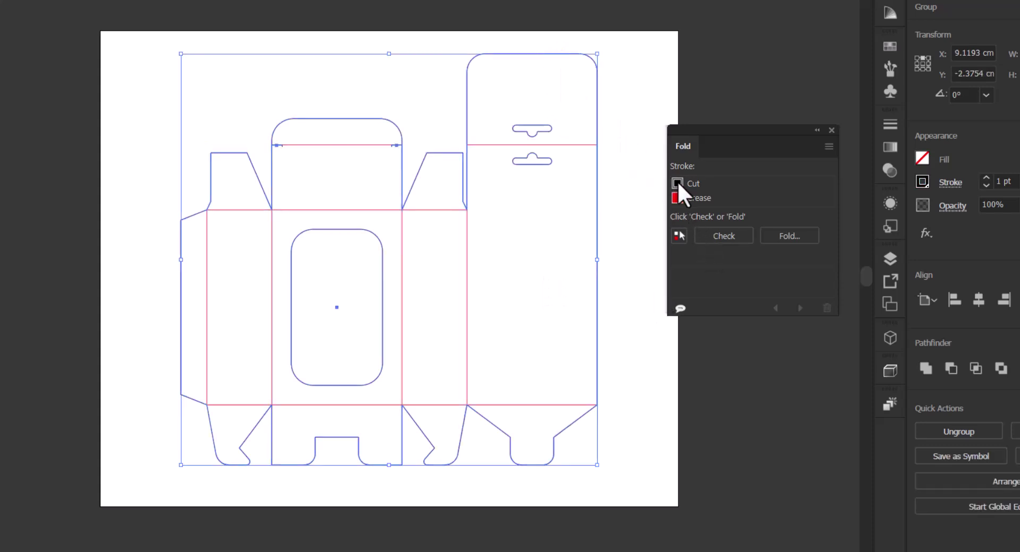
Select all the cut and crease lines of the template and check them for double lines and gaps.
click(681, 235)
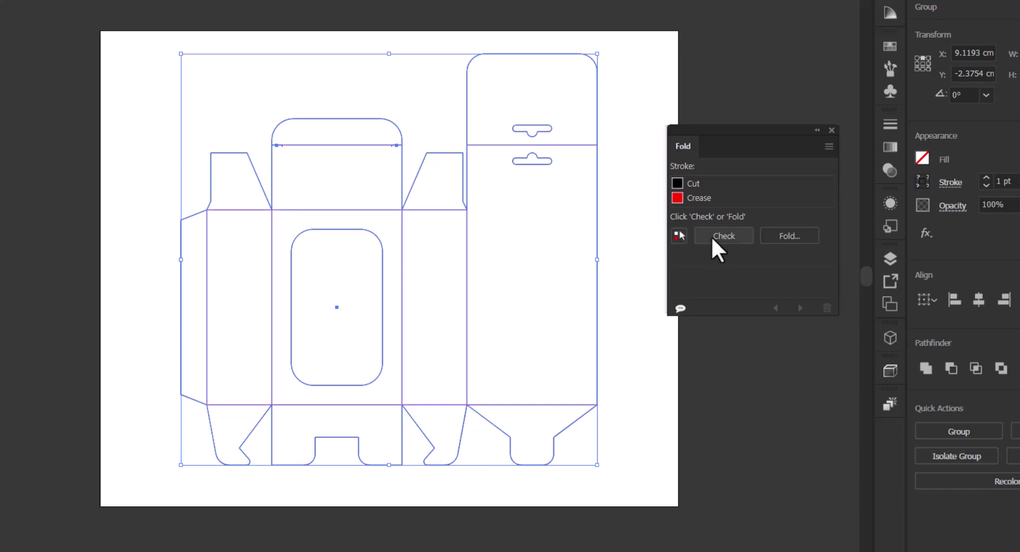
click(724, 235)
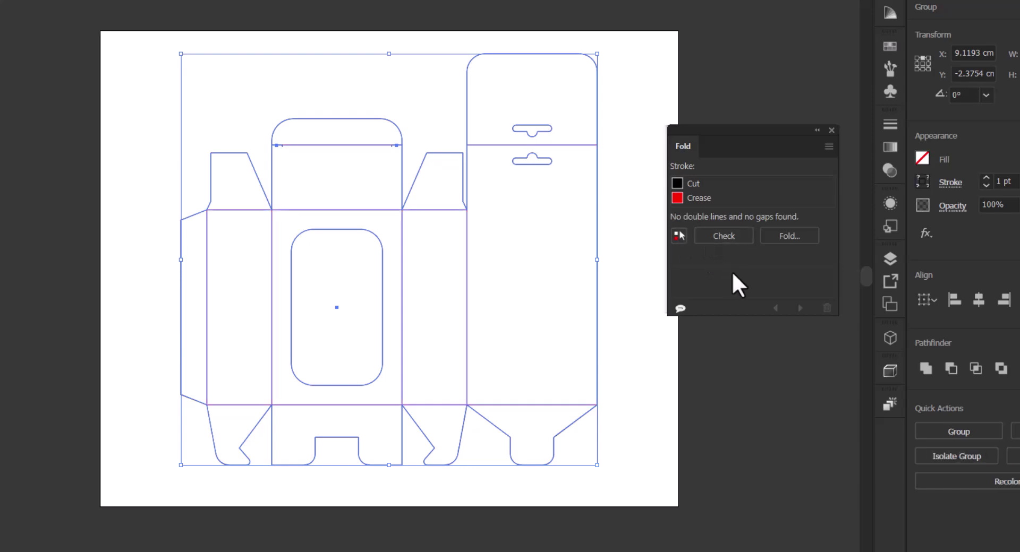
Start folding the template with the front panel's bottom flap as base panel and 0.3 mm Folding Carton as board.
click(790, 239)
click(474, 430)
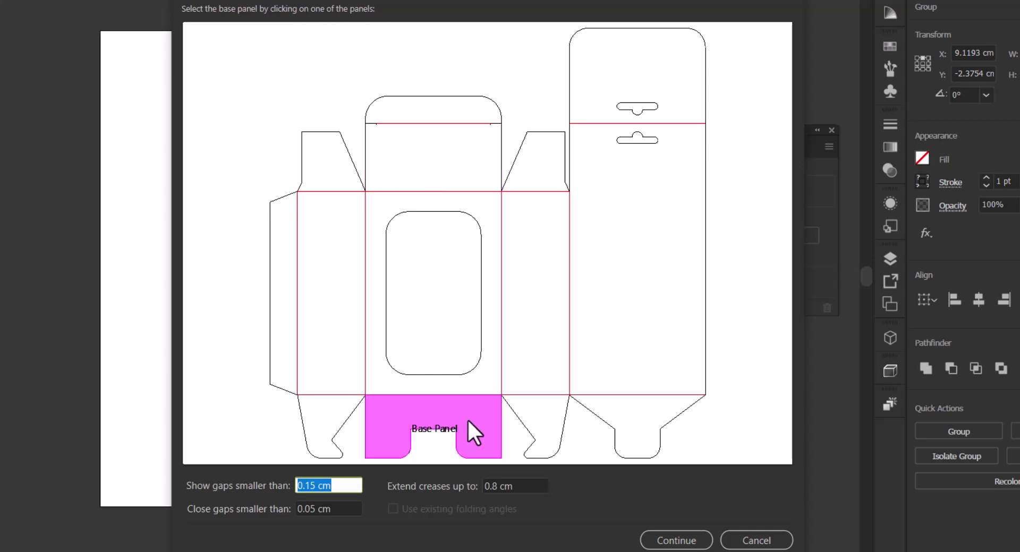
click(682, 541)
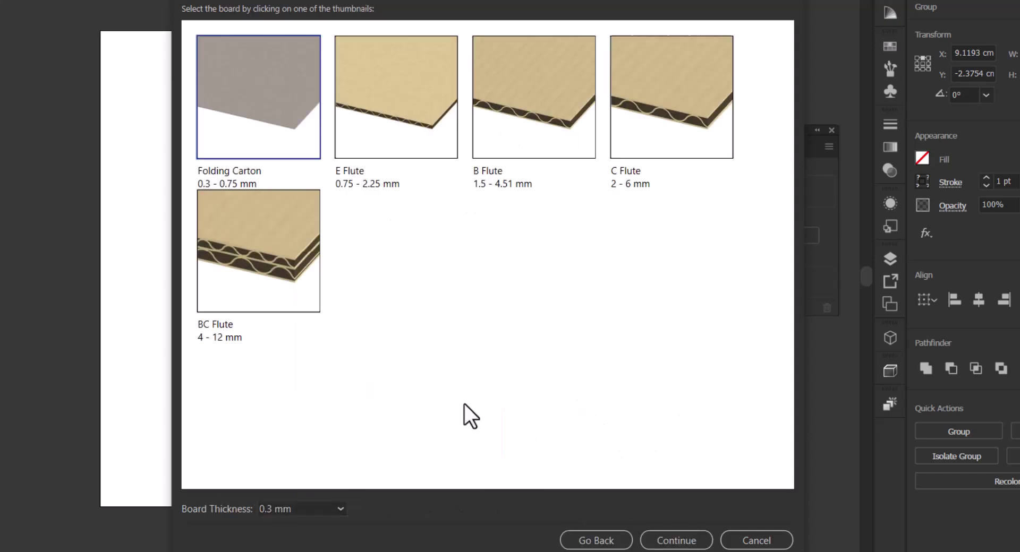
click(671, 540)
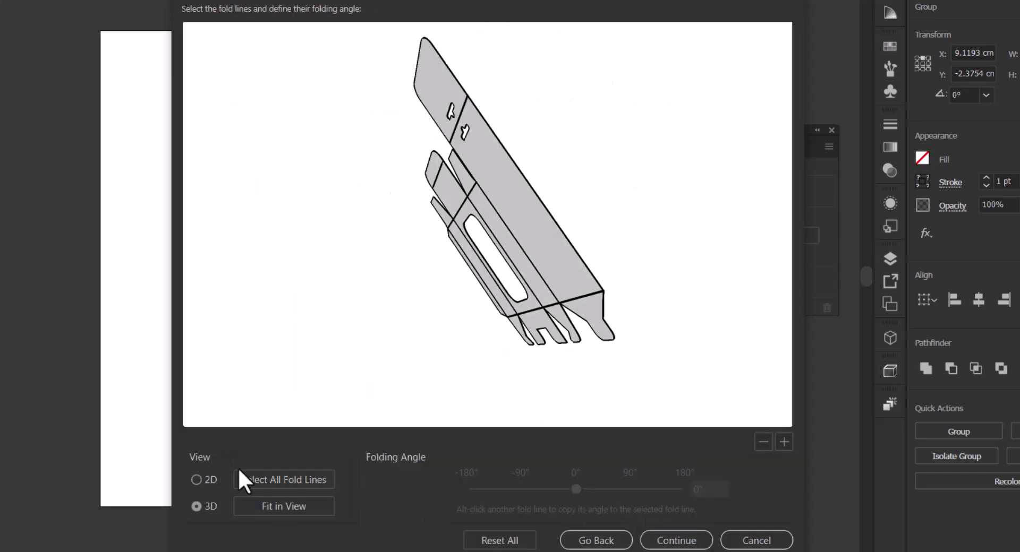
Fold all the fold lines of the box to 90°.
click(291, 481)
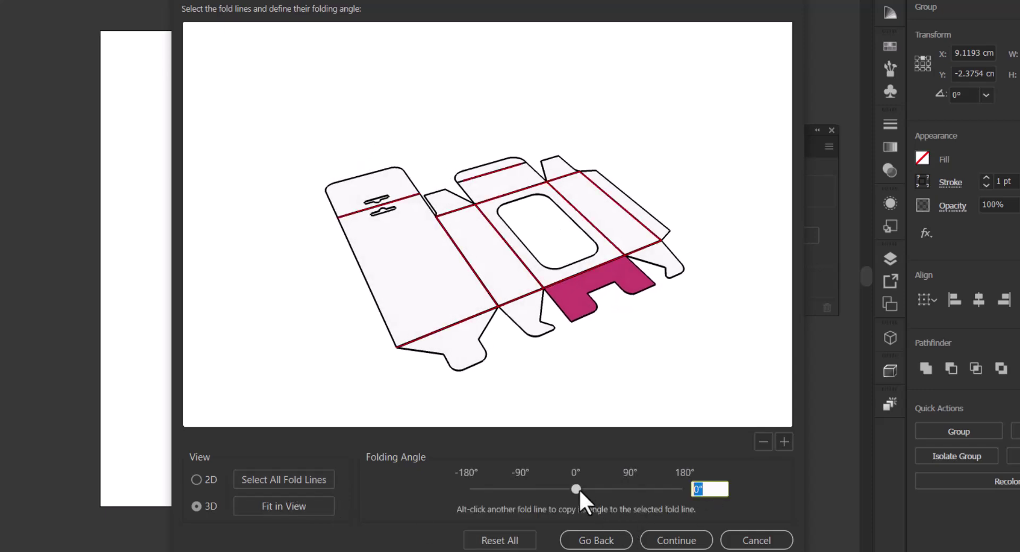
drag(577, 490, 628, 489)
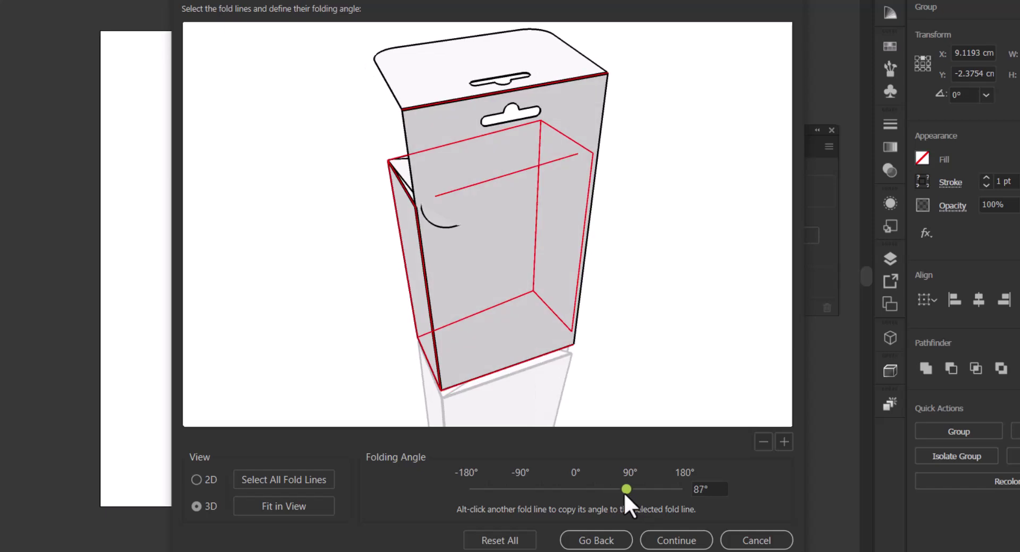
drag(700, 258, 476, 270)
drag(589, 282, 439, 249)
drag(551, 264, 431, 258)
drag(596, 289, 569, 218)
click(487, 105)
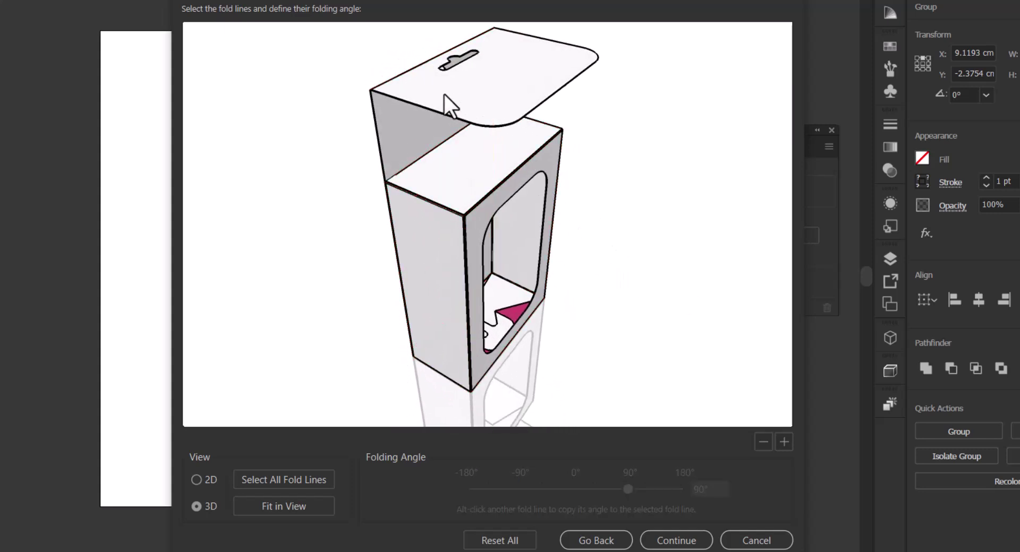
Set the folding angle of the hanger panel's crease to 180° so its two layers lie flat together.
click(403, 74)
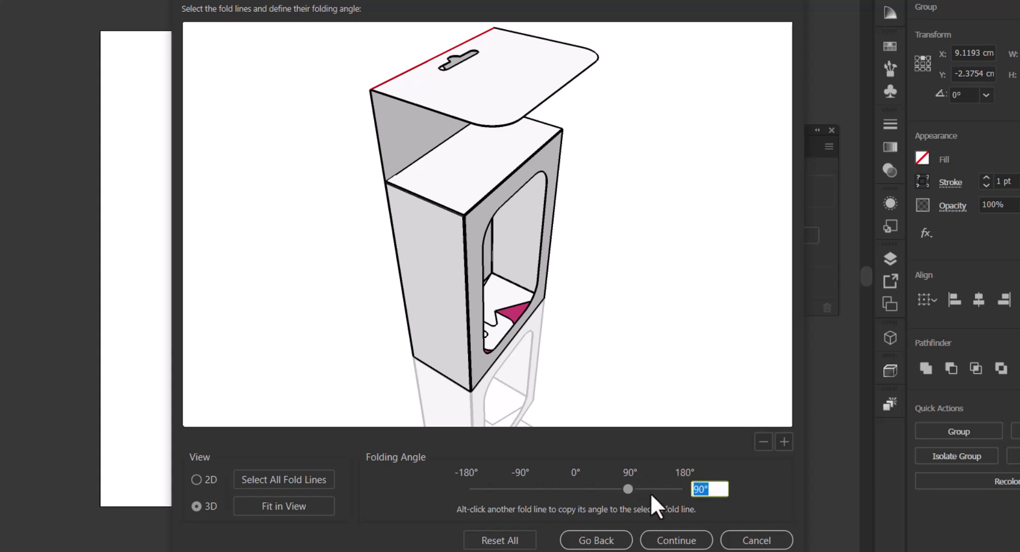
key(Return)
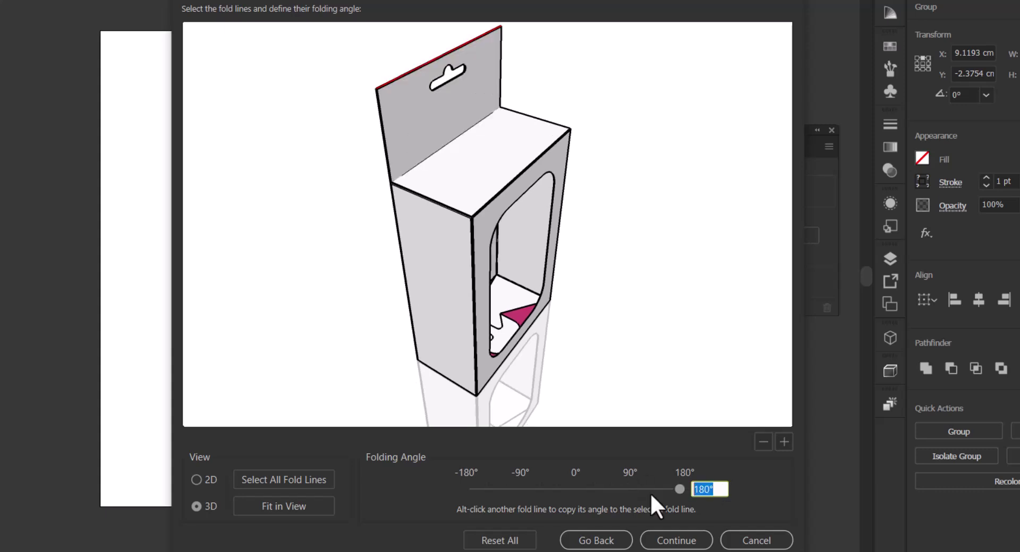
drag(574, 302, 471, 95)
scroll(471, 100, up, 4)
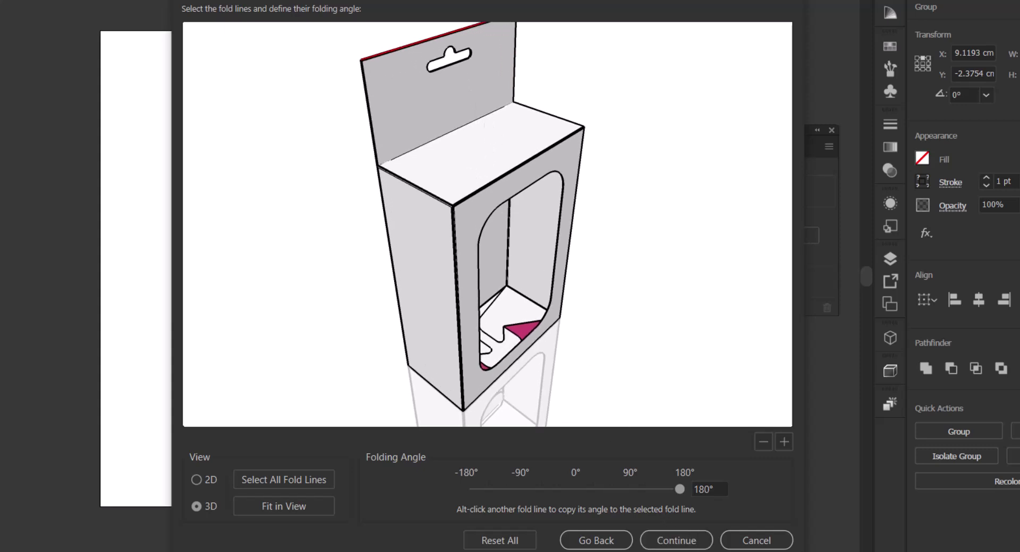
drag(473, 255, 443, 223)
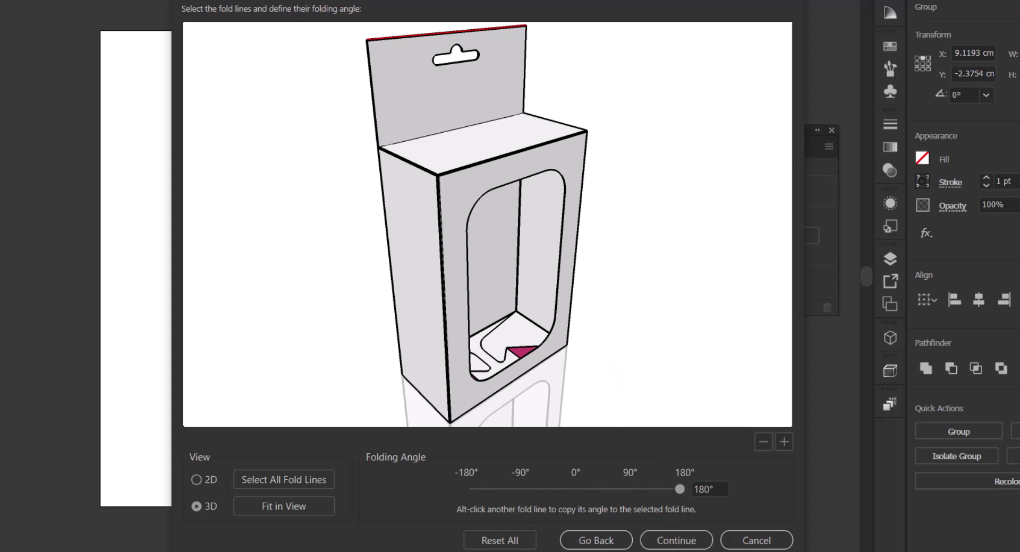
Set the front view orientation to 180° and save the folded box as an ARD file.
click(689, 543)
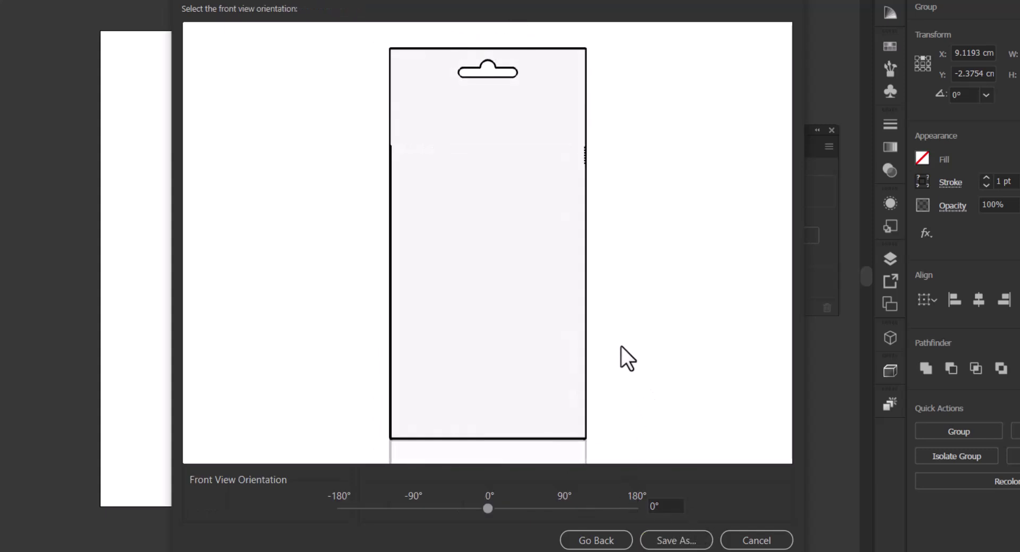
drag(487, 512, 640, 514)
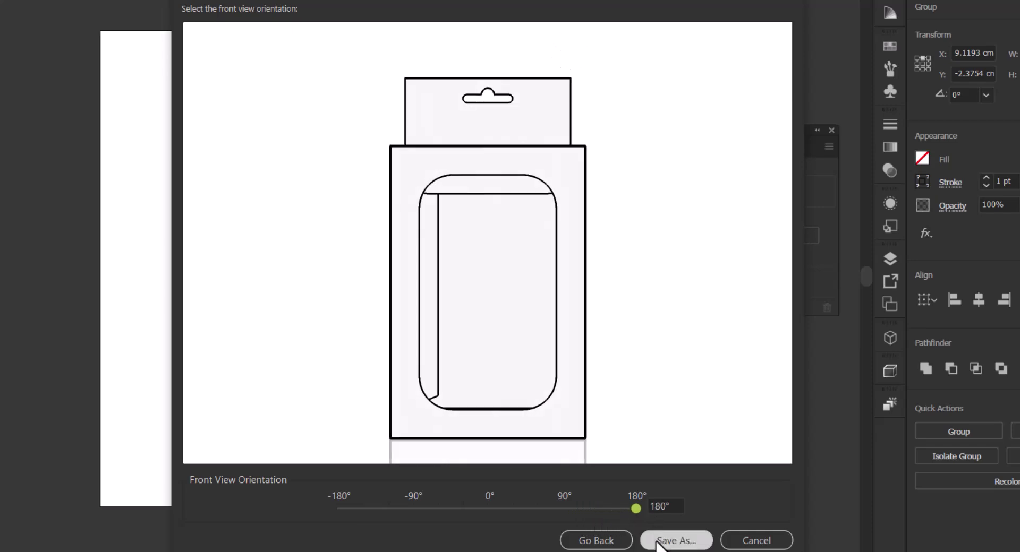
click(674, 541)
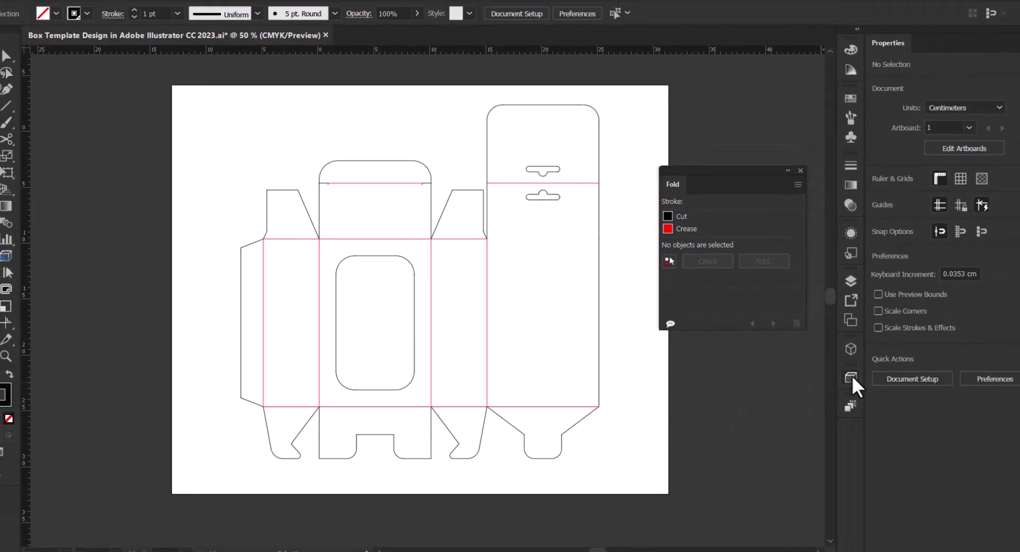
Show the folded box in the Studio window with Visualizer quality and reposition the window over the document.
click(890, 371)
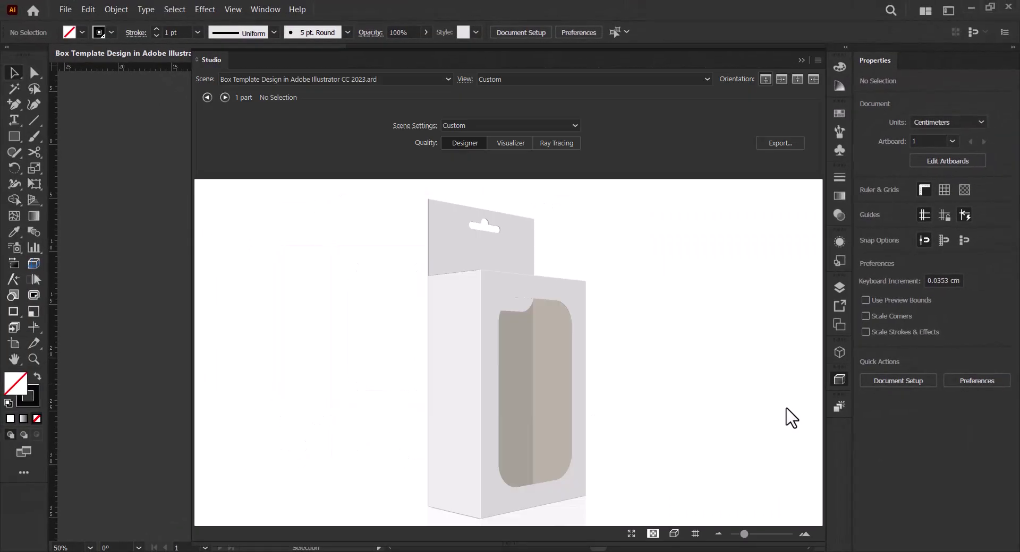
drag(567, 340, 548, 381)
click(511, 143)
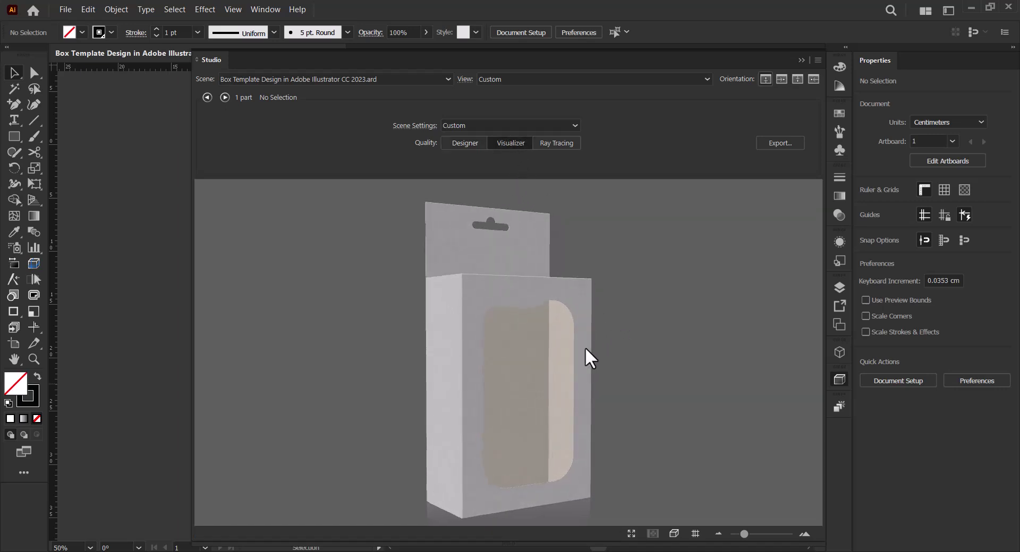
drag(587, 357, 526, 282)
drag(518, 67, 720, 75)
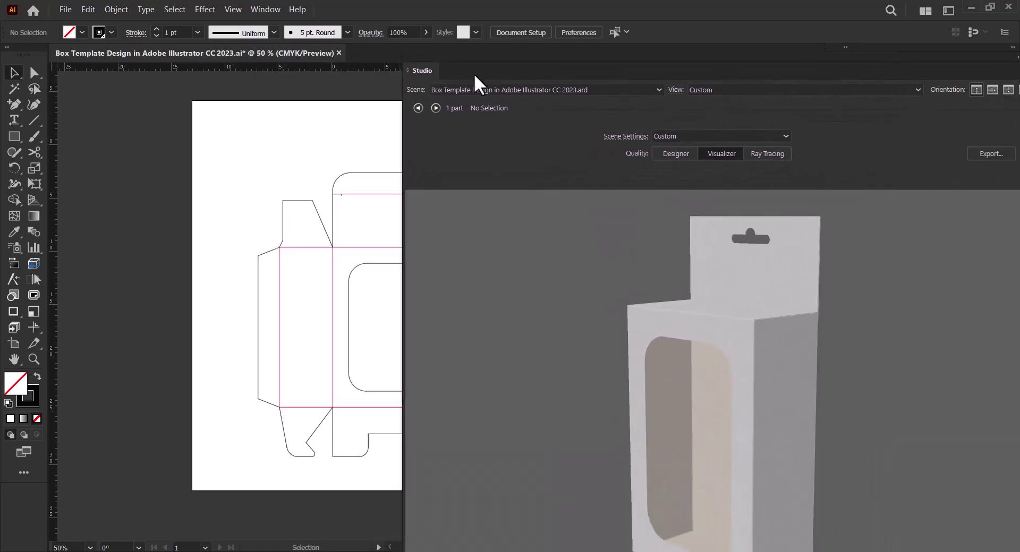
drag(478, 84, 377, 31)
Change the board of the folded box to E Flute.
click(779, 19)
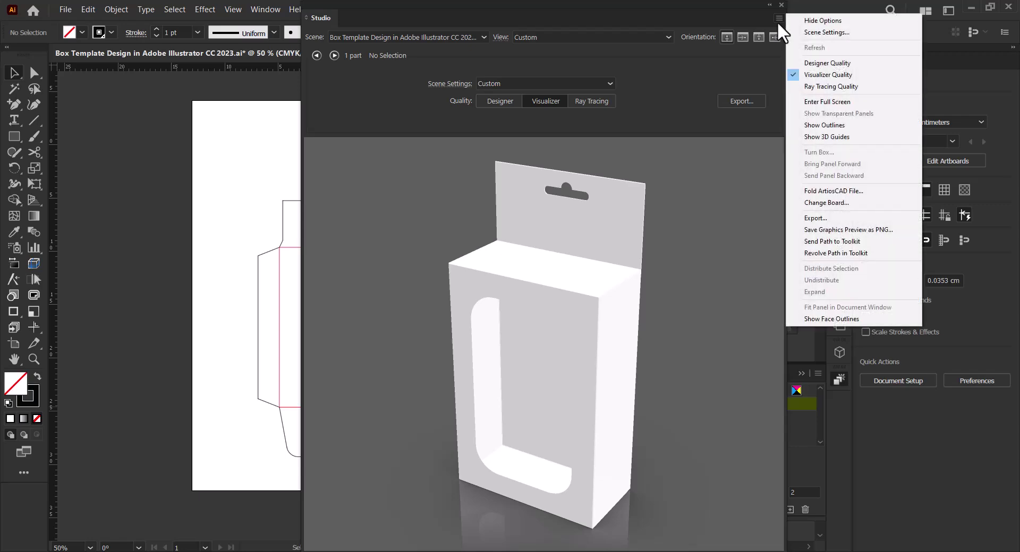
click(892, 203)
click(452, 197)
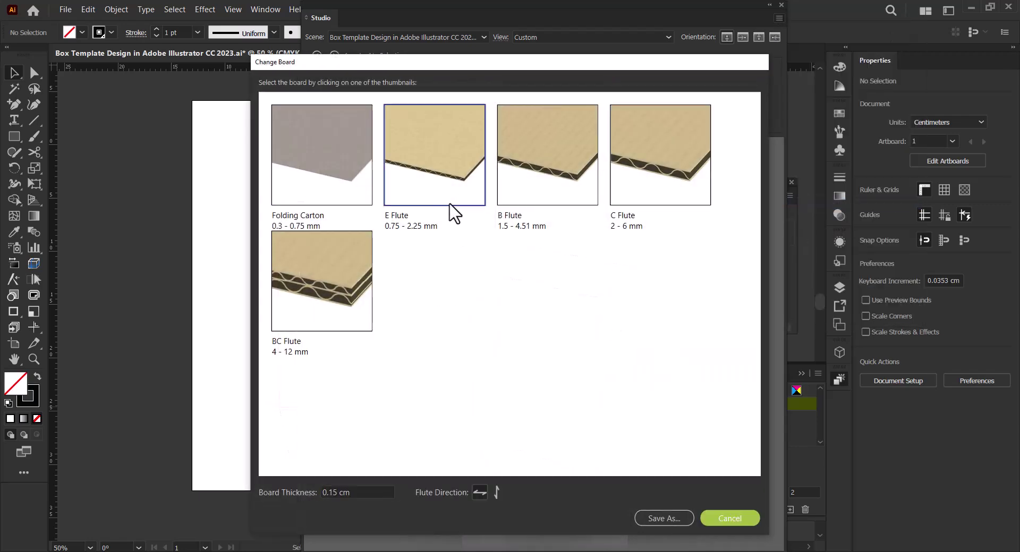
Save the changed box as "Box Template Design in Adobe Illustrator CC 2023_copy" in ARD format and load it as scene.
click(668, 520)
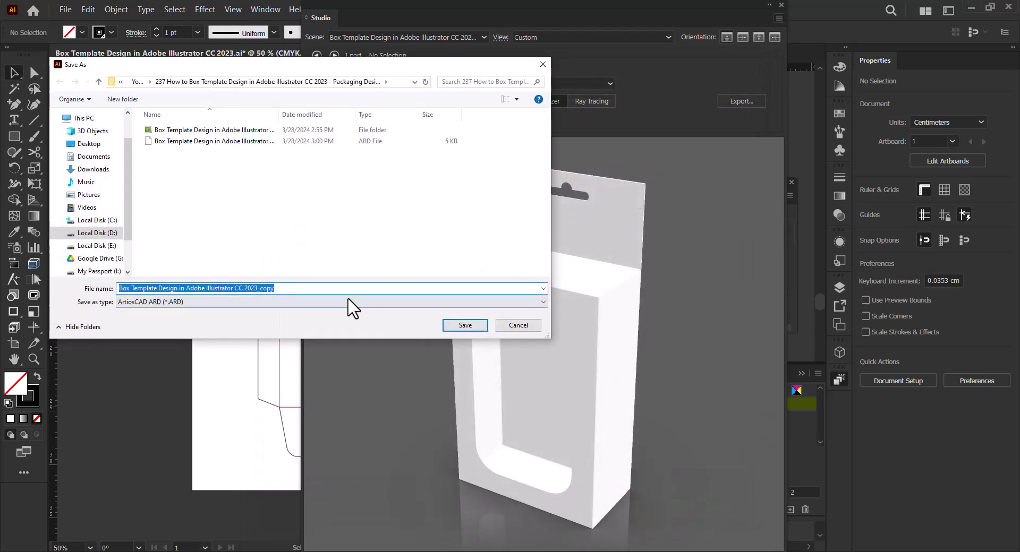
click(314, 290)
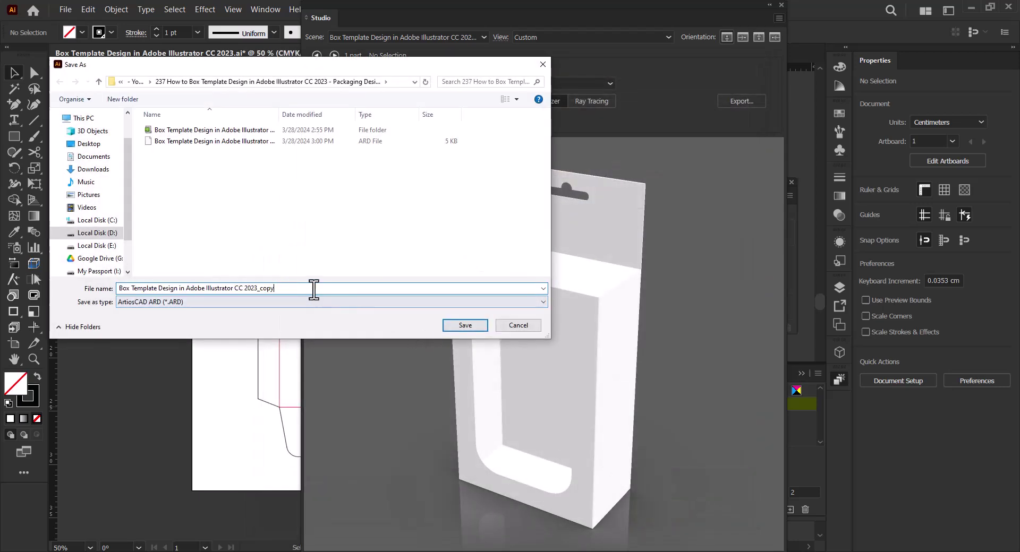
click(465, 325)
click(488, 283)
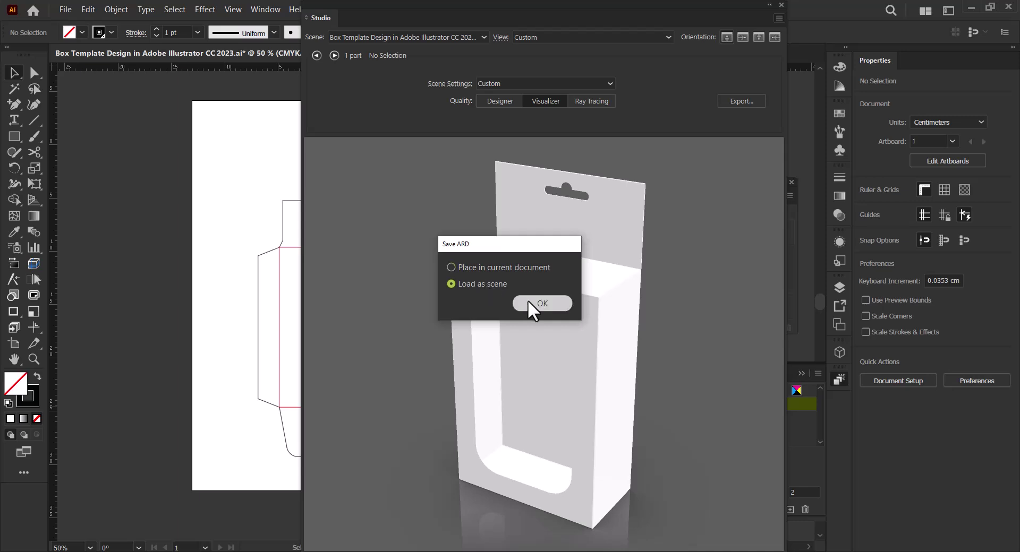
click(530, 306)
drag(565, 358, 609, 414)
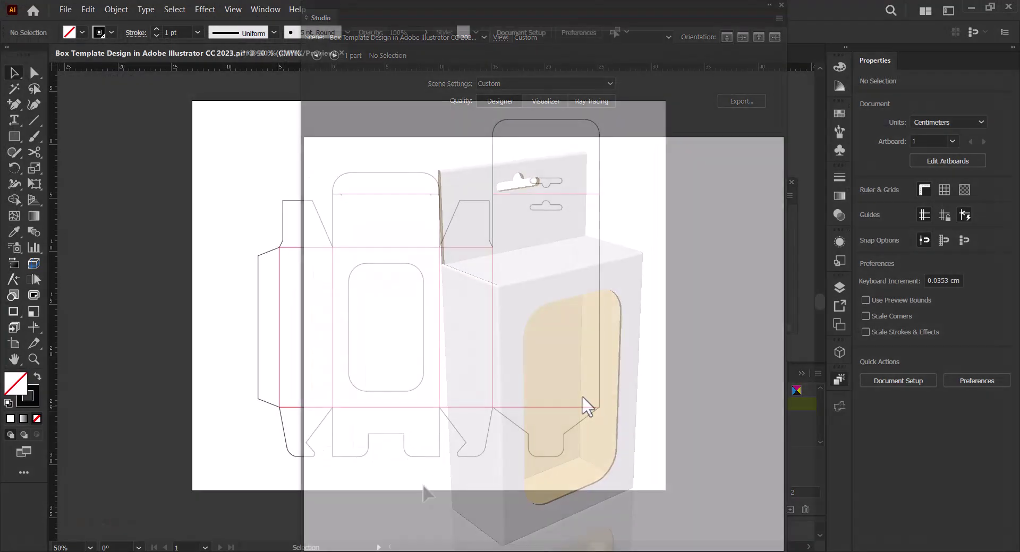
Place the Untitled-1 artwork image and align it over the template panels at X 10.1193 cm, Y -2.3797 cm.
click(66, 9)
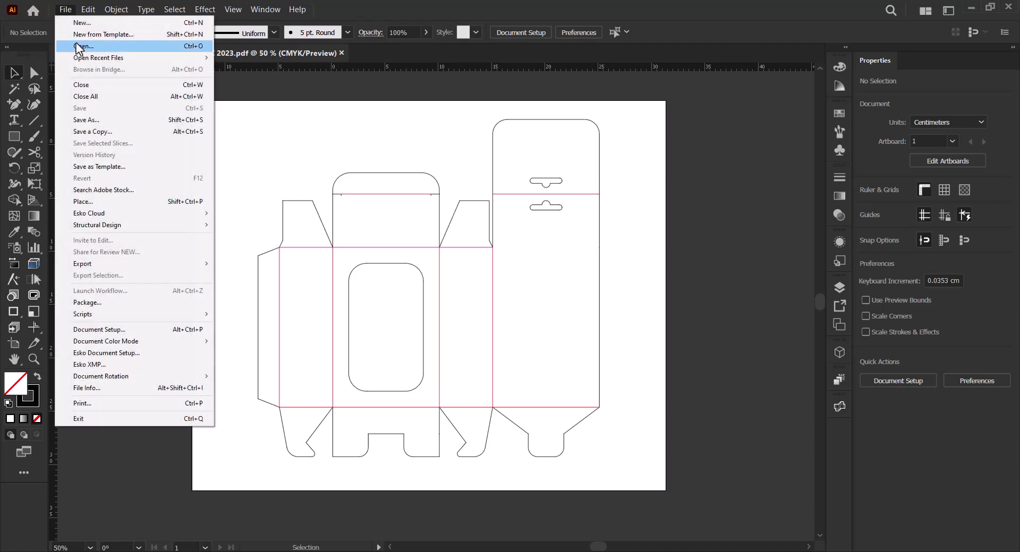
click(118, 203)
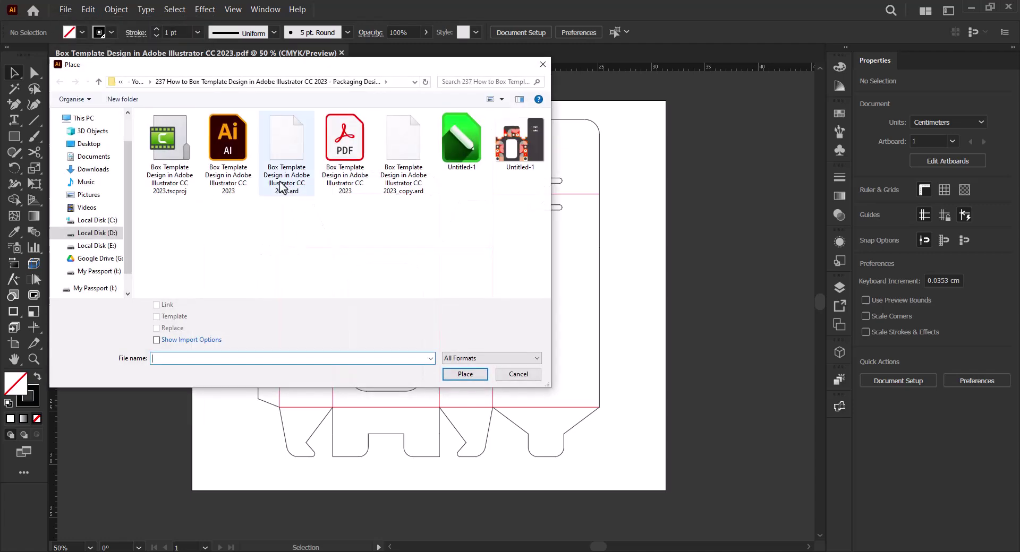
double_click(514, 182)
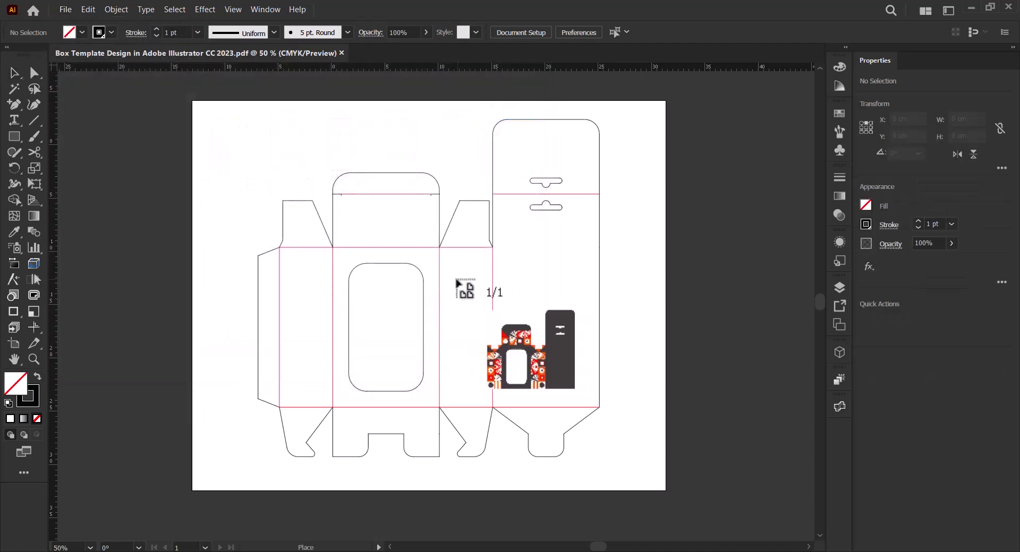
click(439, 269)
drag(703, 368, 560, 234)
Show the box with the placed artwork in Studio Designer's 3D view.
click(265, 10)
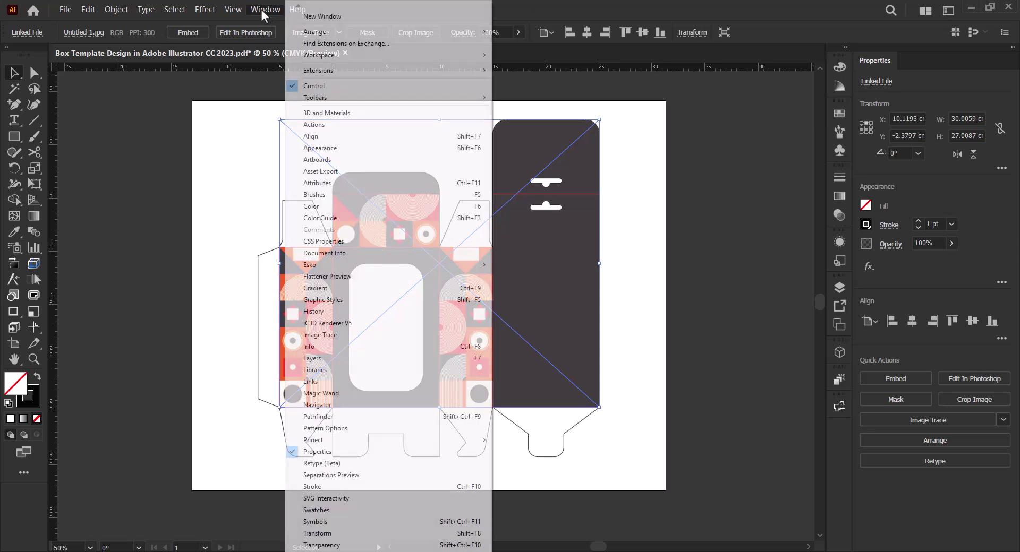
mouse_move(353, 264)
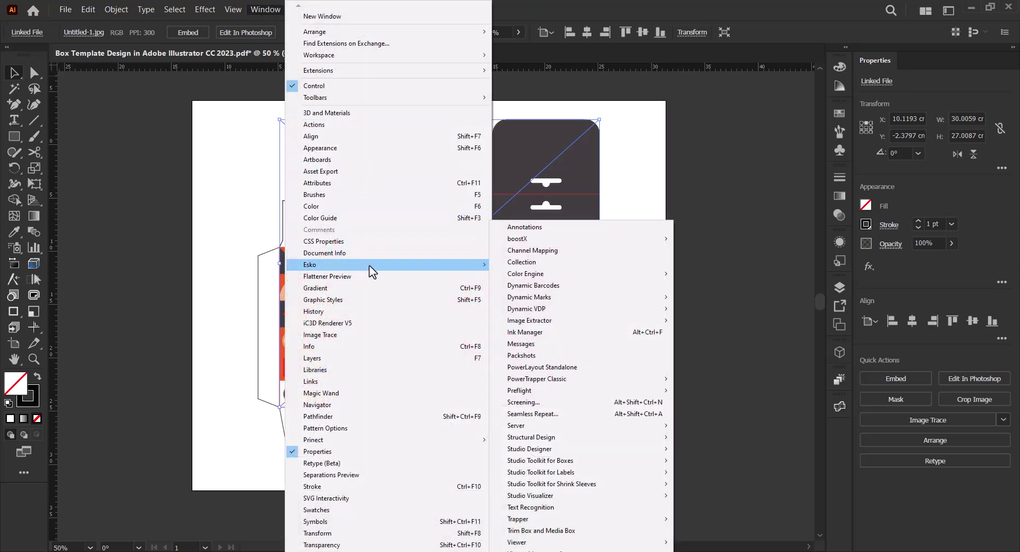
mouse_move(587, 449)
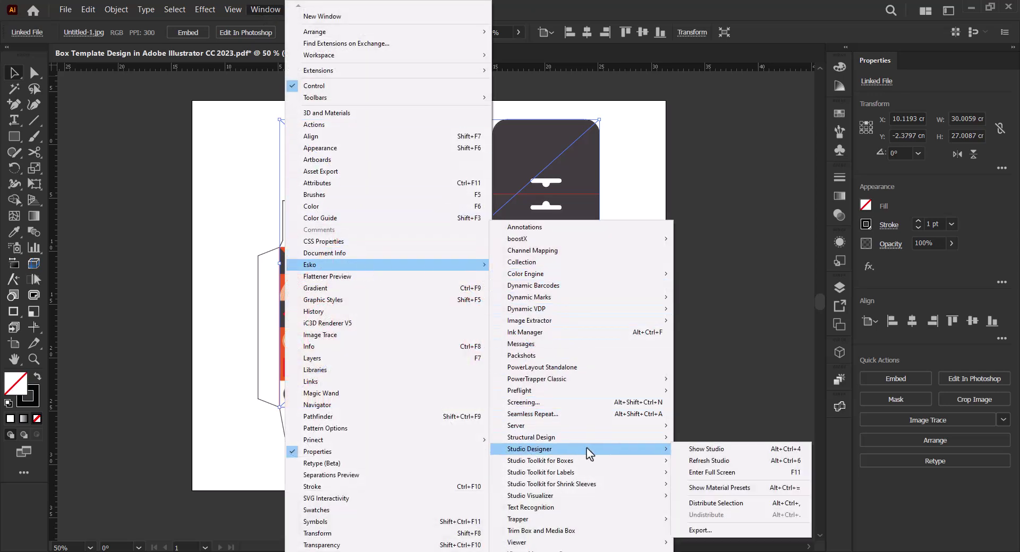
click(706, 450)
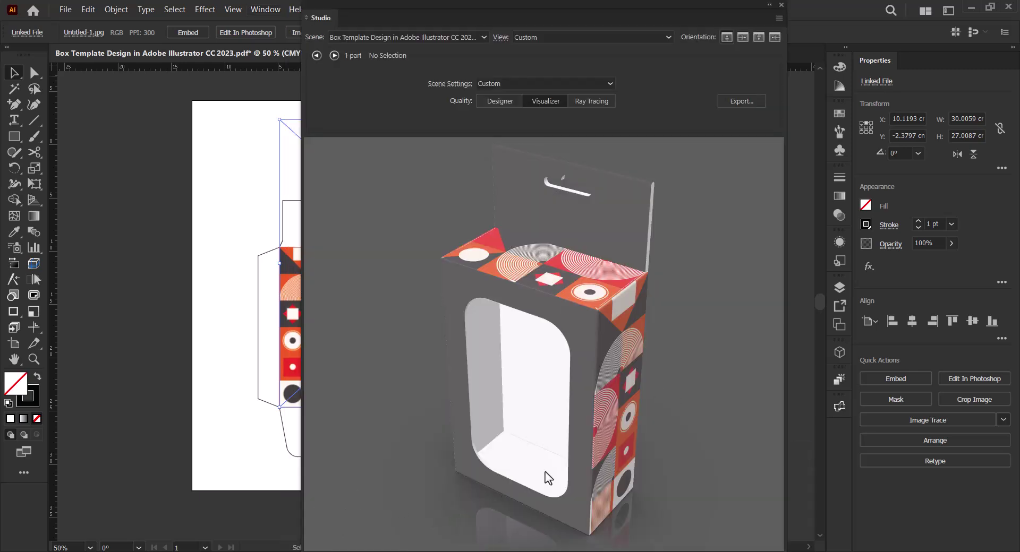
mouse_move(573, 429)
mouse_down()
mouse_move(558, 399)
mouse_move(574, 399)
mouse_move(587, 375)
mouse_move(637, 378)
mouse_move(574, 433)
mouse_up()
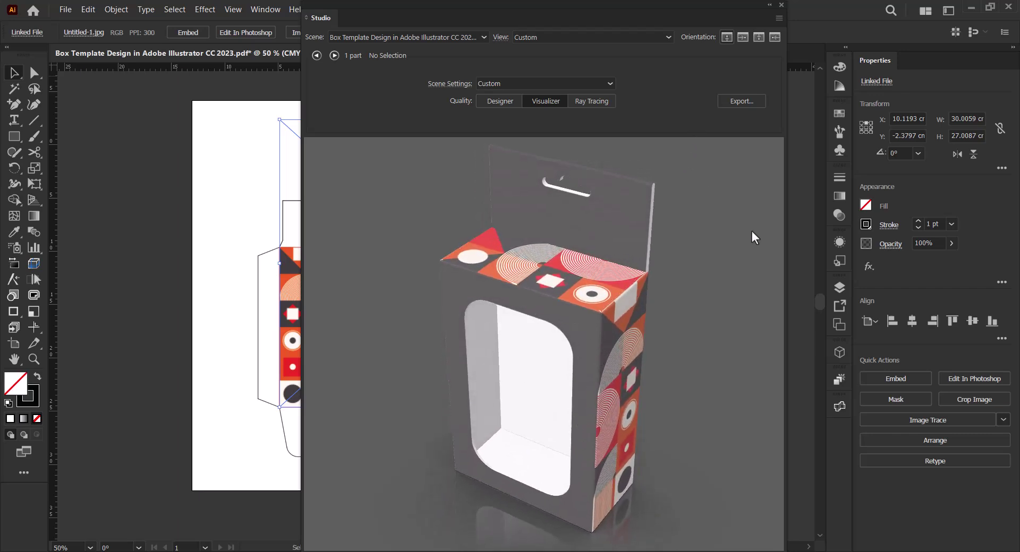
Change the box's substrate to High gloss coated paper from the Esko Standard Library.
click(839, 407)
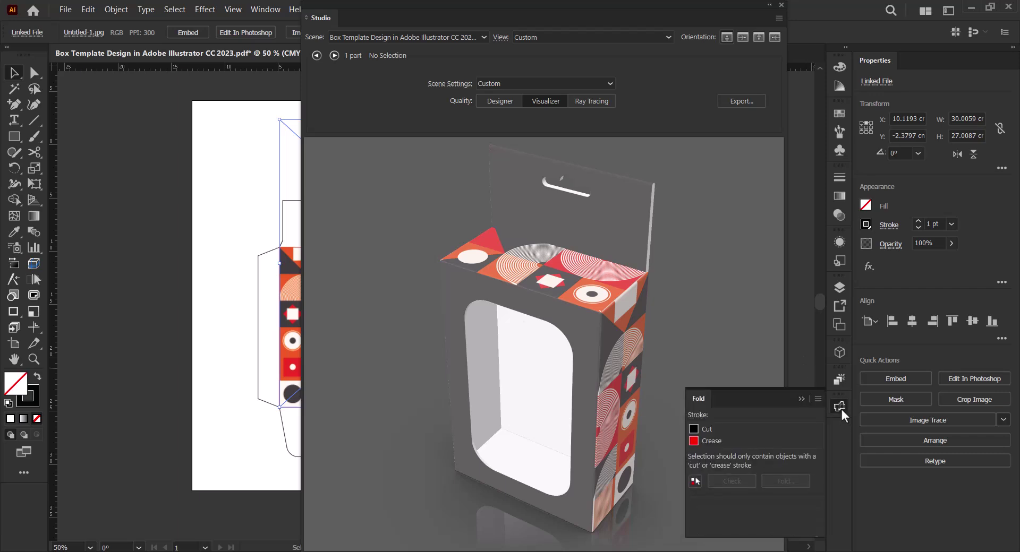
click(842, 407)
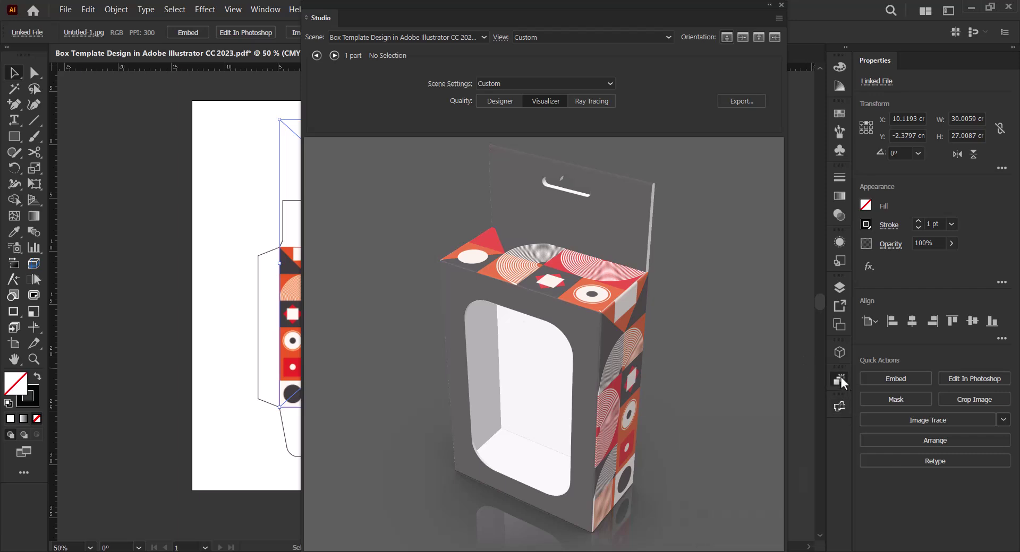
click(840, 380)
double_click(690, 405)
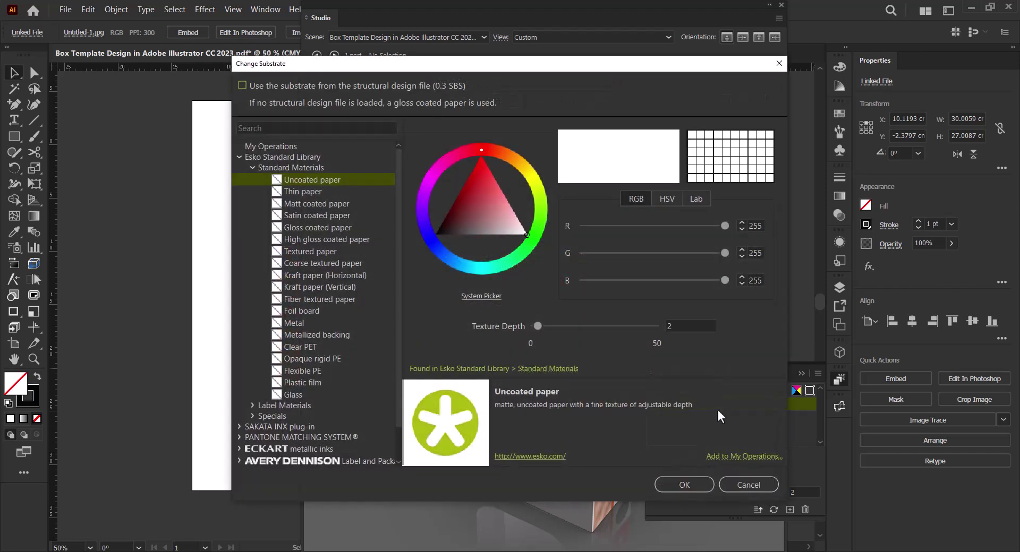
click(283, 149)
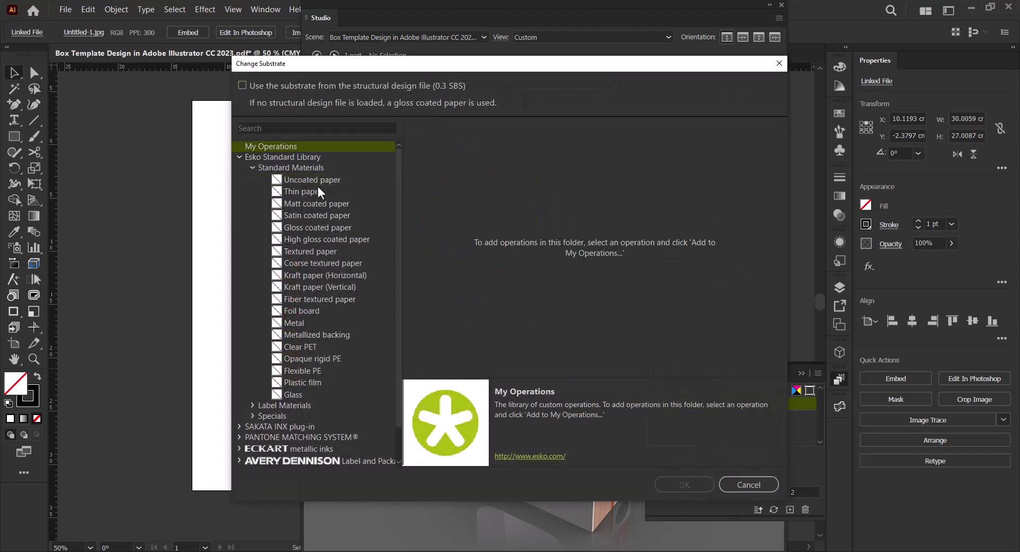
click(290, 159)
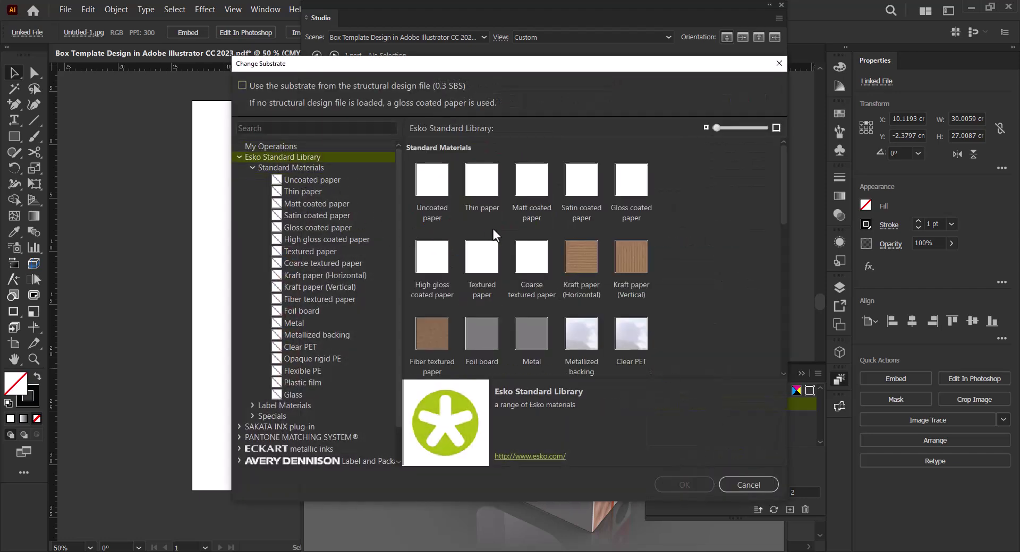
double_click(434, 277)
click(682, 485)
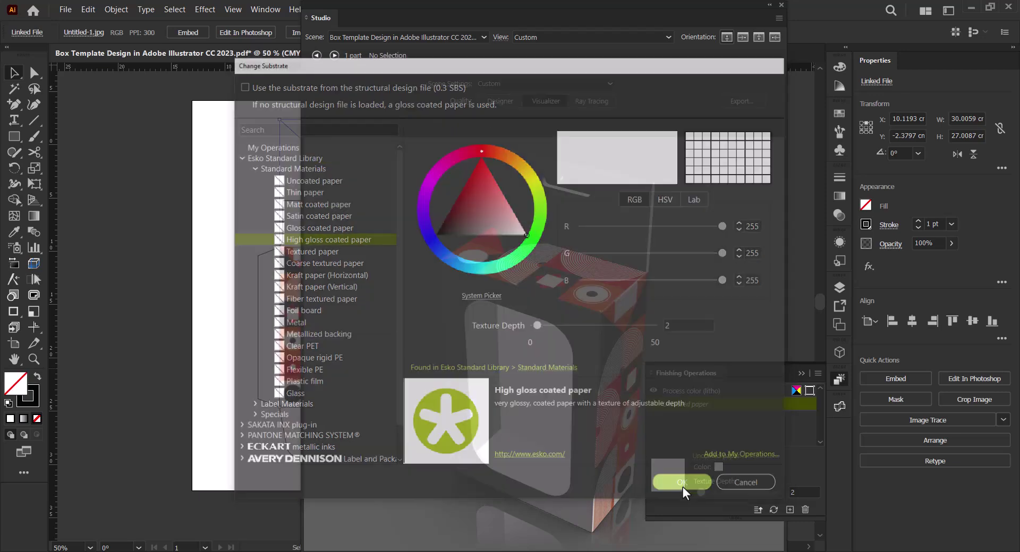
click(357, 518)
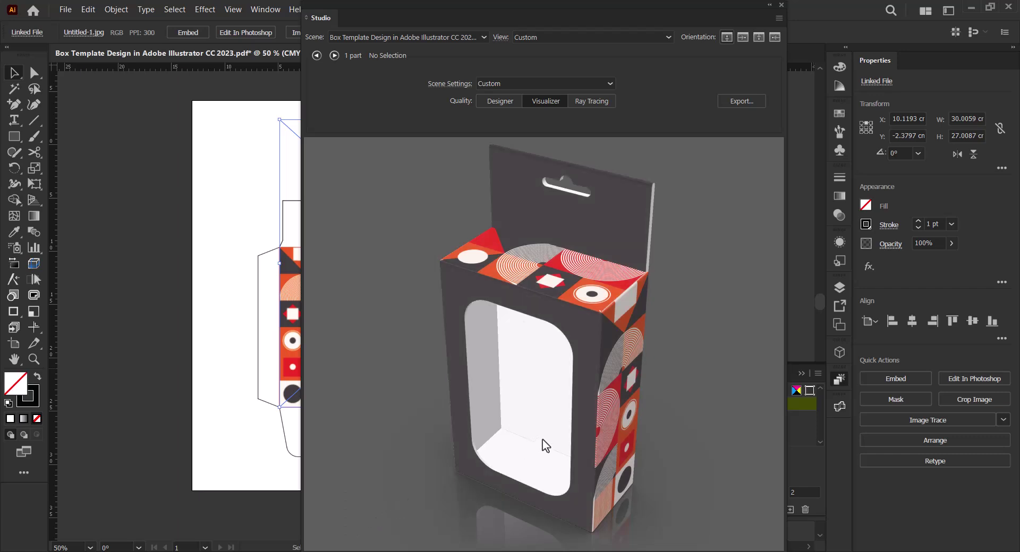
drag(584, 436, 589, 369)
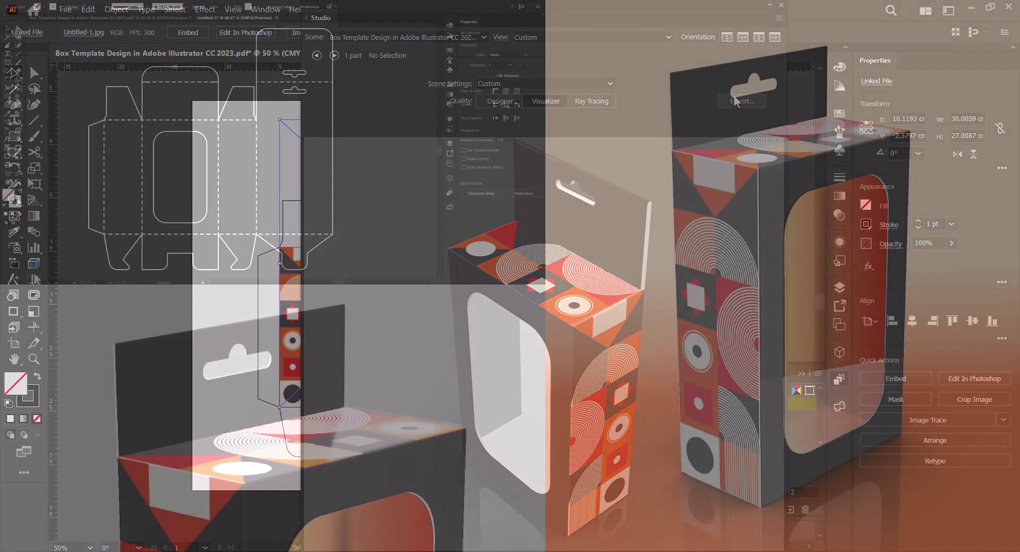